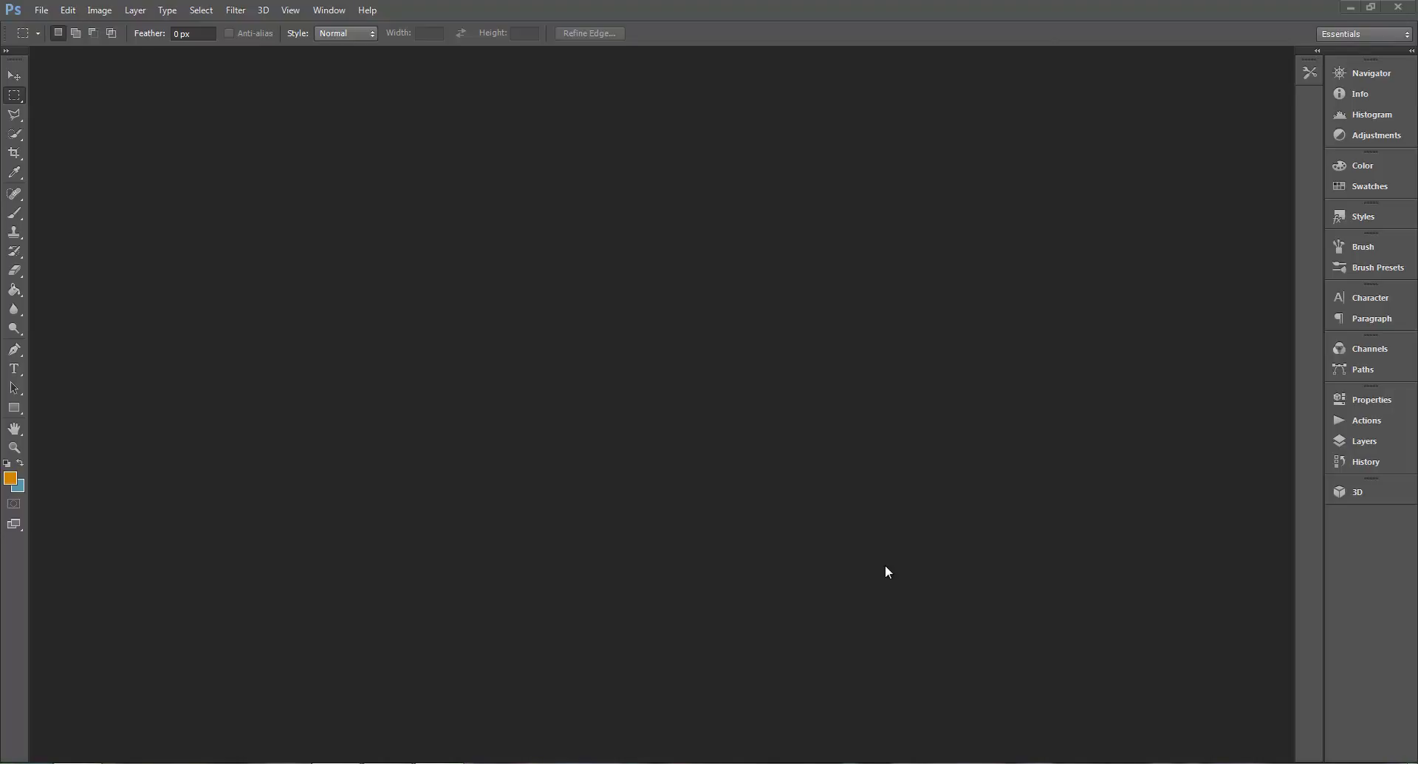
Open the river-10 image from the Buildings folder and dock its window as a tab
{"action": "double_click", "coordinate": [587, 209]}
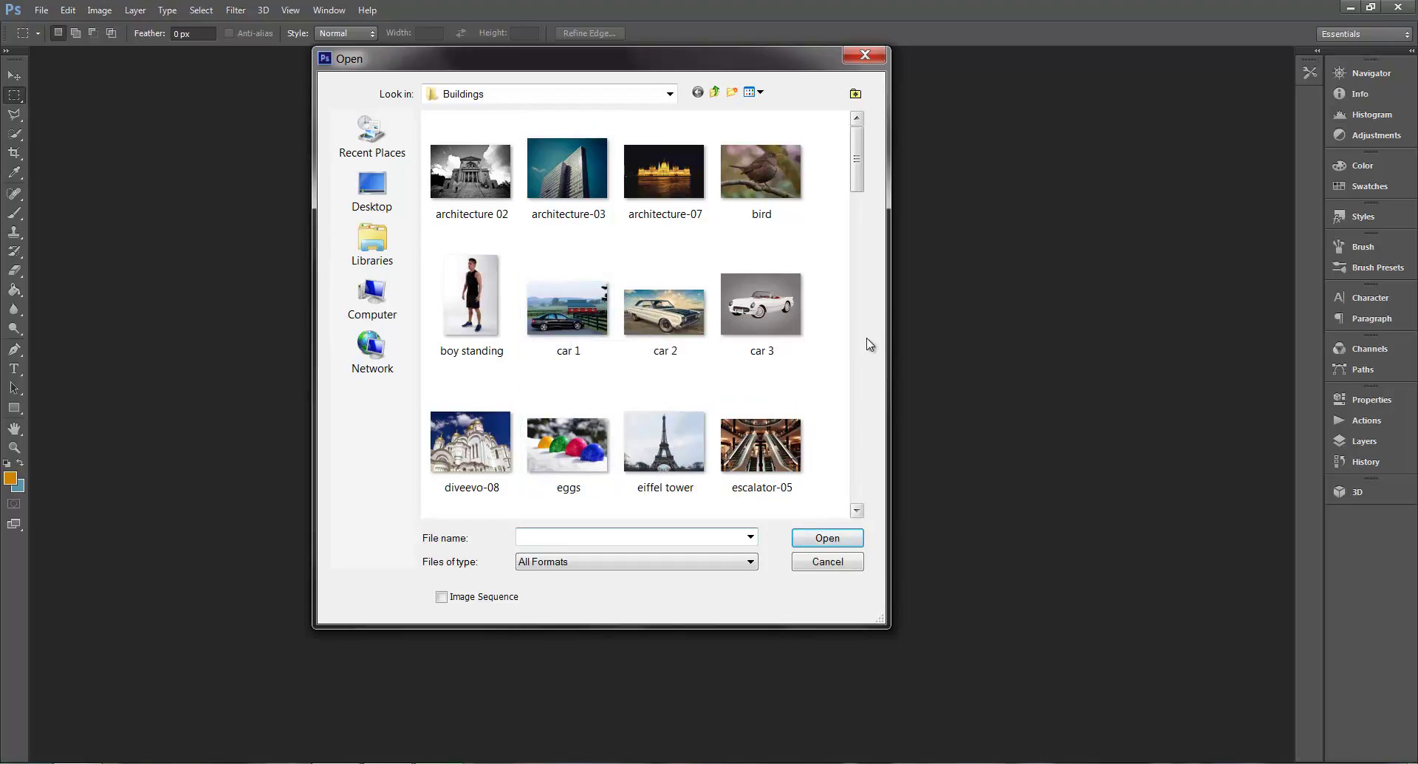
{"action": "scroll", "coordinate": [859, 339], "scroll_direction": "down", "scroll_amount": 10}
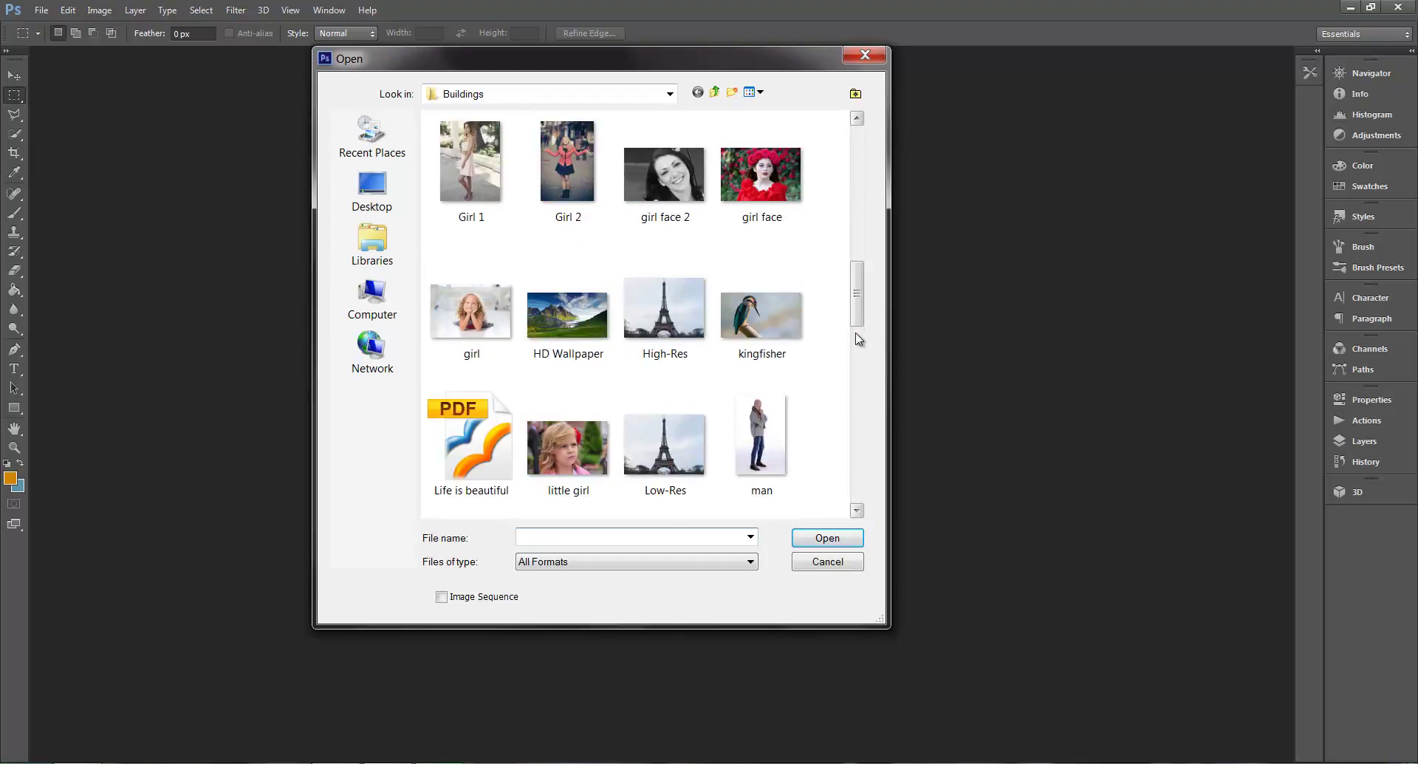
{"action": "scroll", "coordinate": [856, 307], "scroll_direction": "down", "scroll_amount": 3}
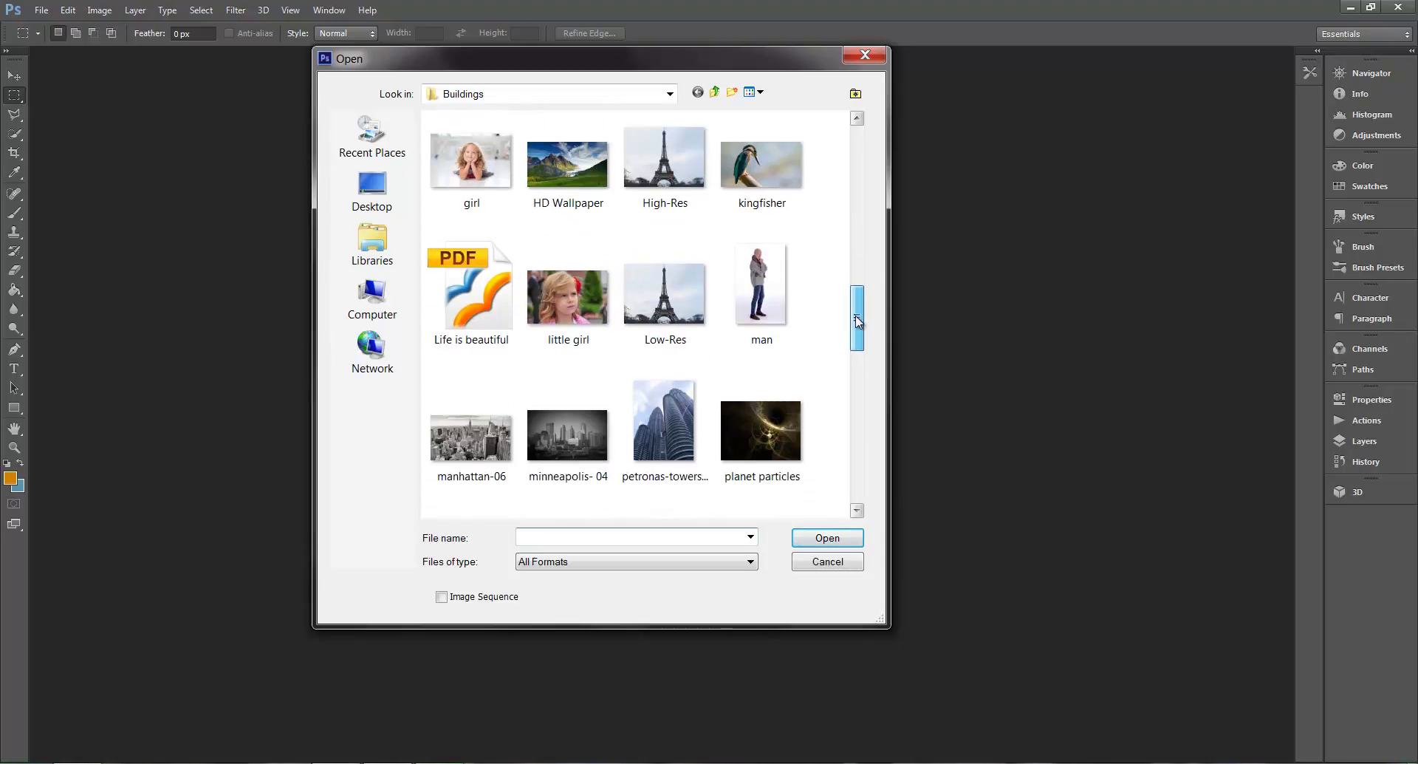
{"action": "scroll", "coordinate": [857, 343], "scroll_direction": "down", "scroll_amount": 2}
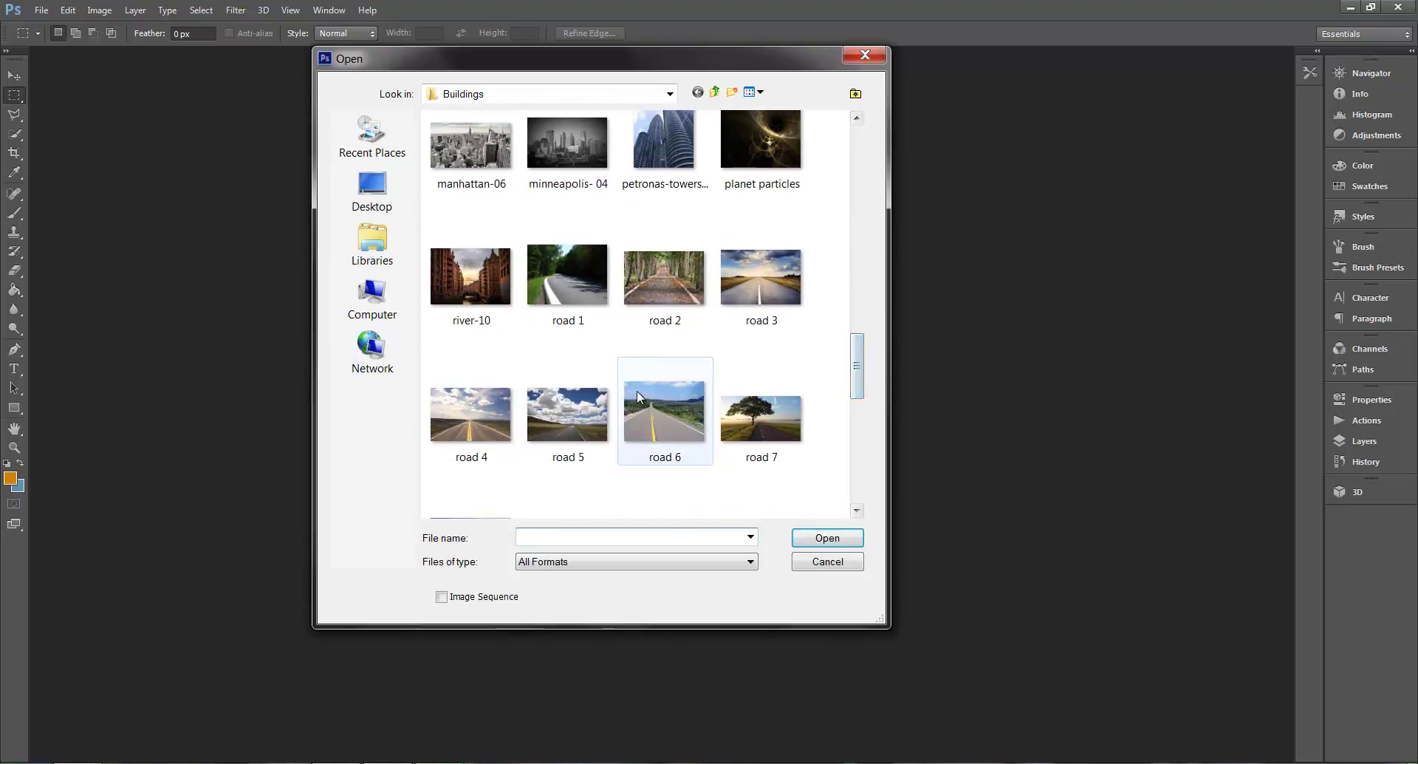
{"action": "left_click", "coordinate": [469, 277]}
{"action": "left_click", "coordinate": [826, 538]}
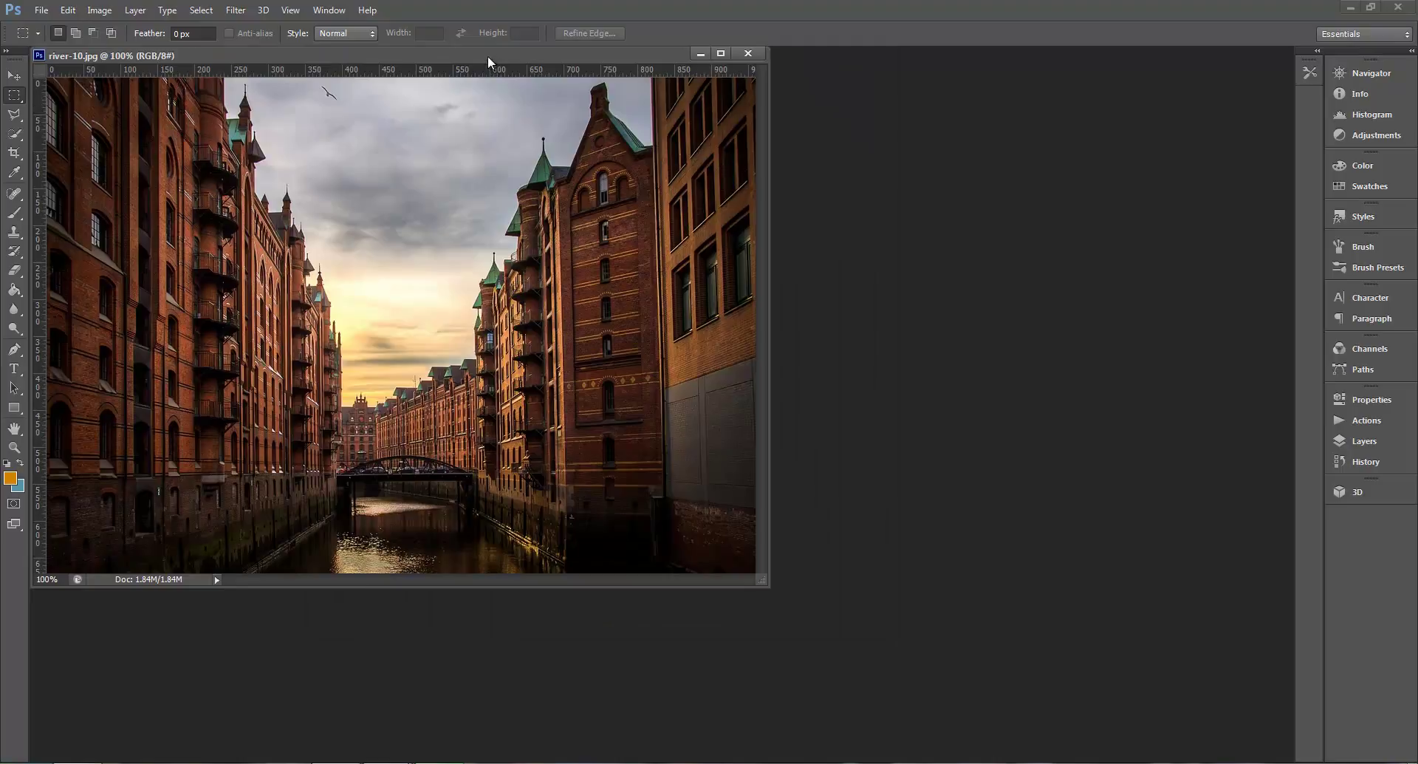
{"action": "left_click_drag", "start_coordinate": [487, 55], "coordinate": [506, 47]}
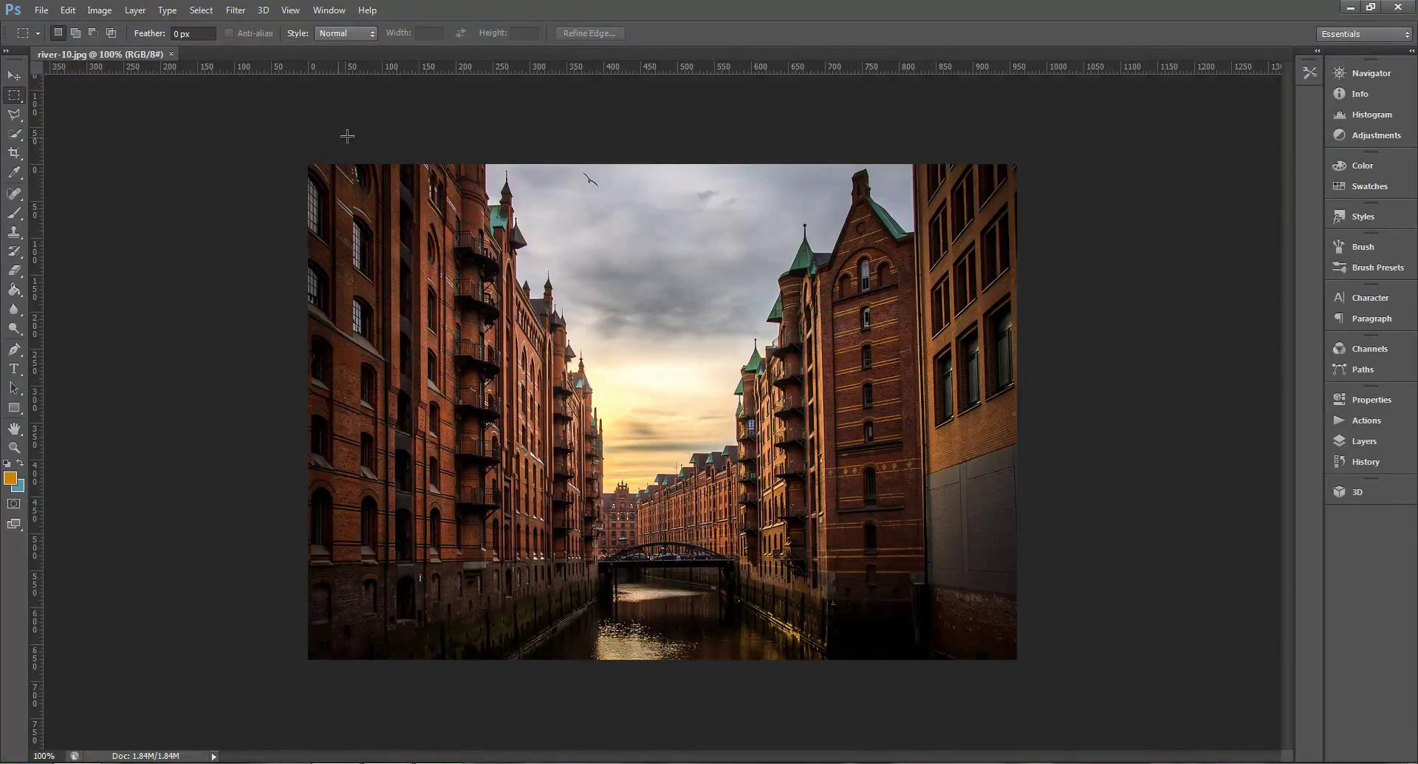
Set the image's zoom level to exactly 150%
{"action": "left_click_drag", "start_coordinate": [307, 163], "coordinate": [1048, 656]}
{"action": "left_click", "coordinate": [59, 756]}
{"action": "type", "text": "150"}
{"action": "key", "text": "Return"}
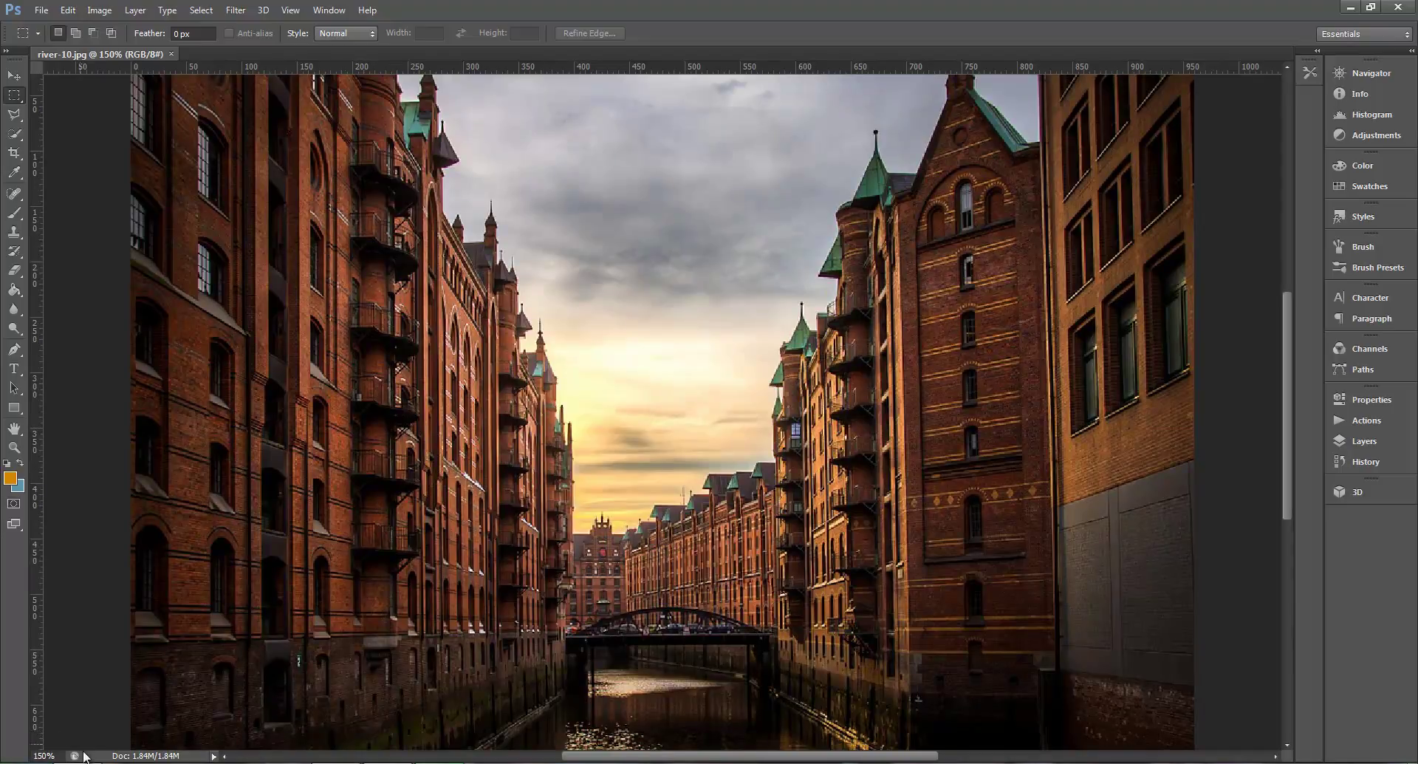
Fit the image to the window, set its zoom level to 100%, and clear the selection around the canvas
{"action": "left_click", "coordinate": [61, 756]}
{"action": "key", "text": "ctrl+a"}
{"action": "key", "text": "ctrl+0"}
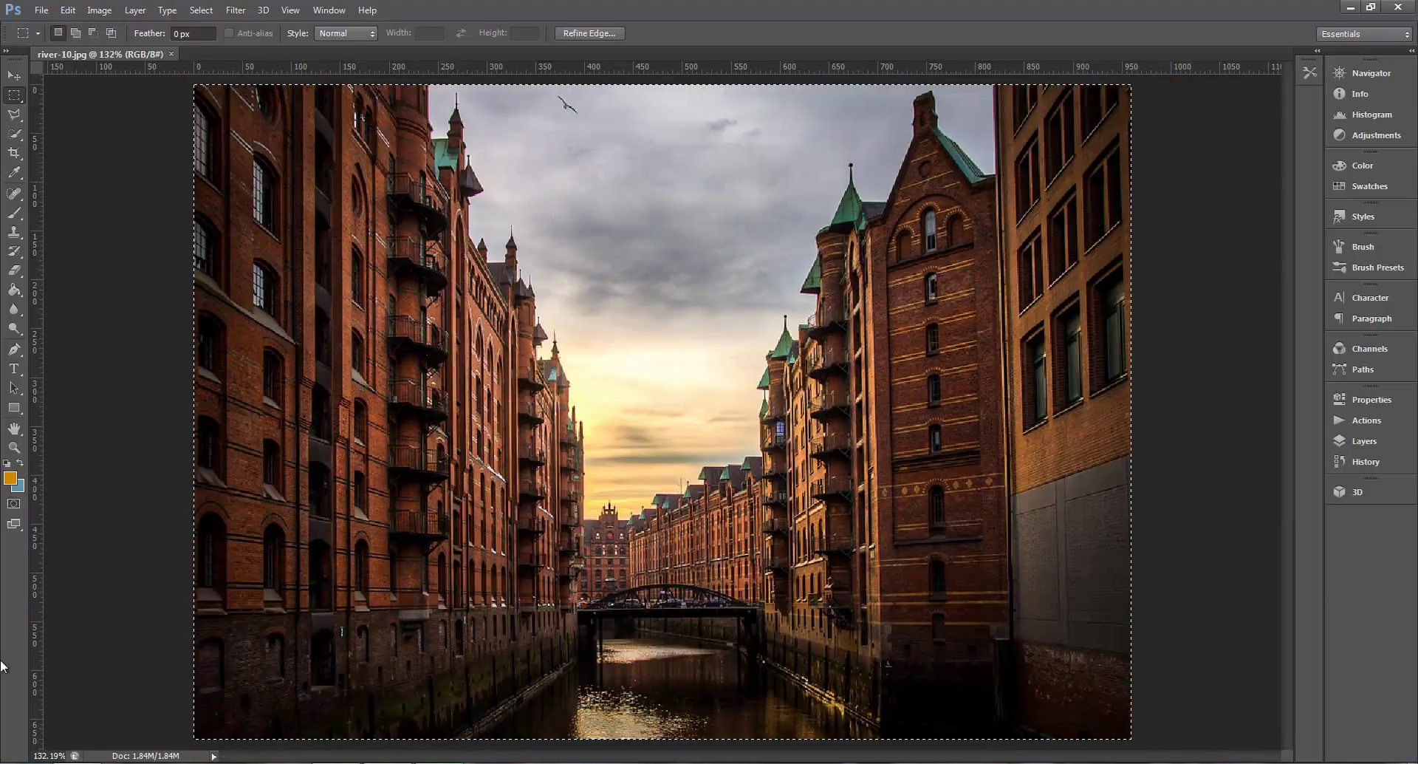
{"action": "left_click", "coordinate": [47, 756]}
{"action": "type", "text": "100"}
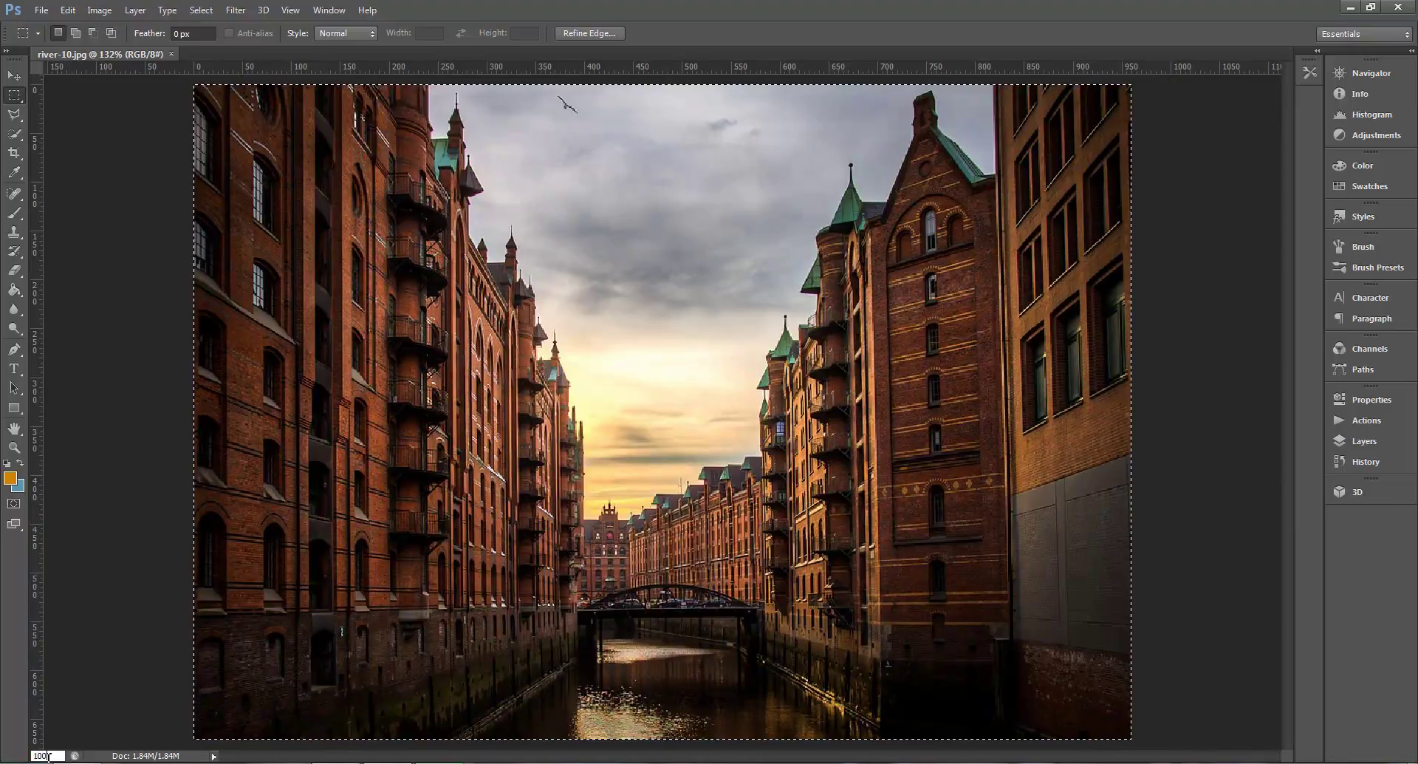
{"action": "key", "text": "Return"}
{"action": "left_click", "coordinate": [457, 583]}
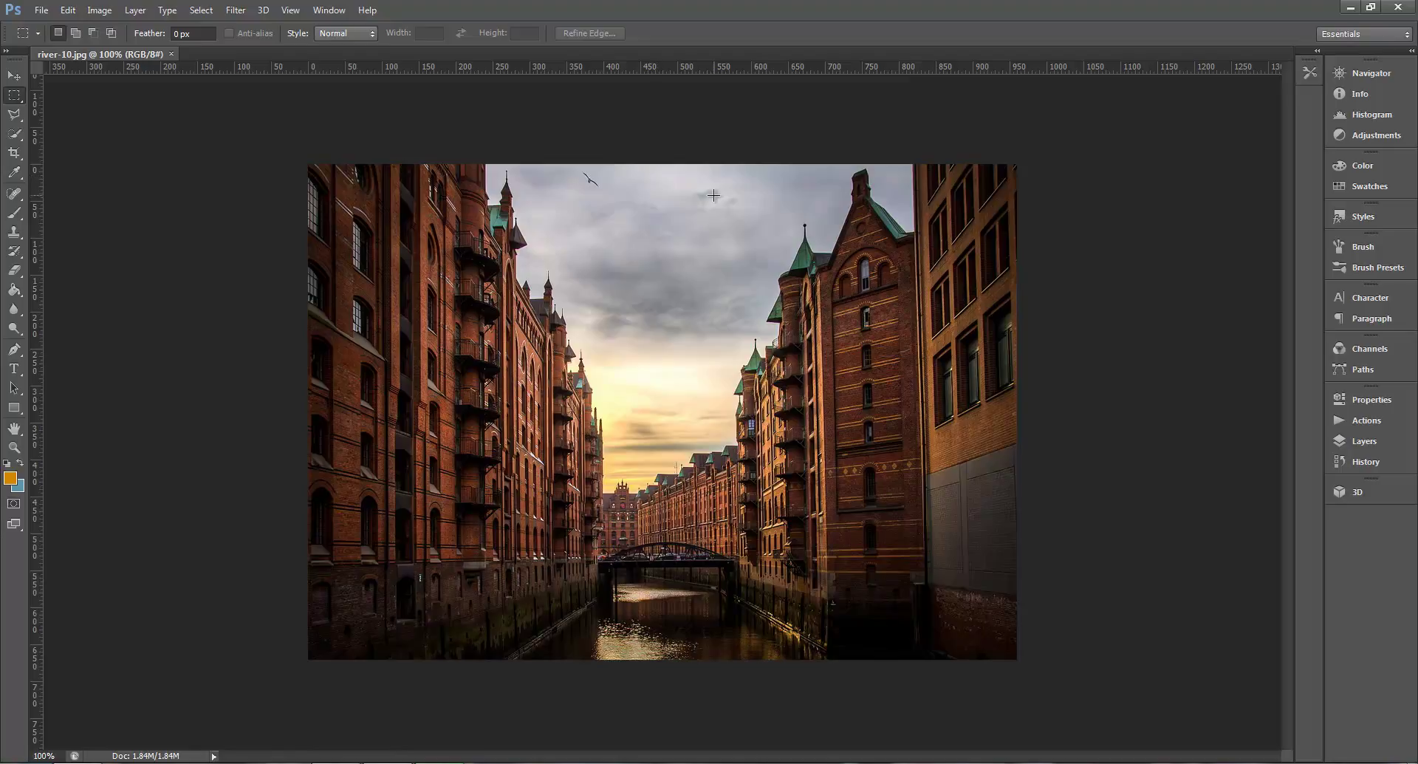
Magnify the bright sky beside the towers with the Zoom tool, up to 3200%, to examine individual pixels
{"action": "key", "text": "z"}
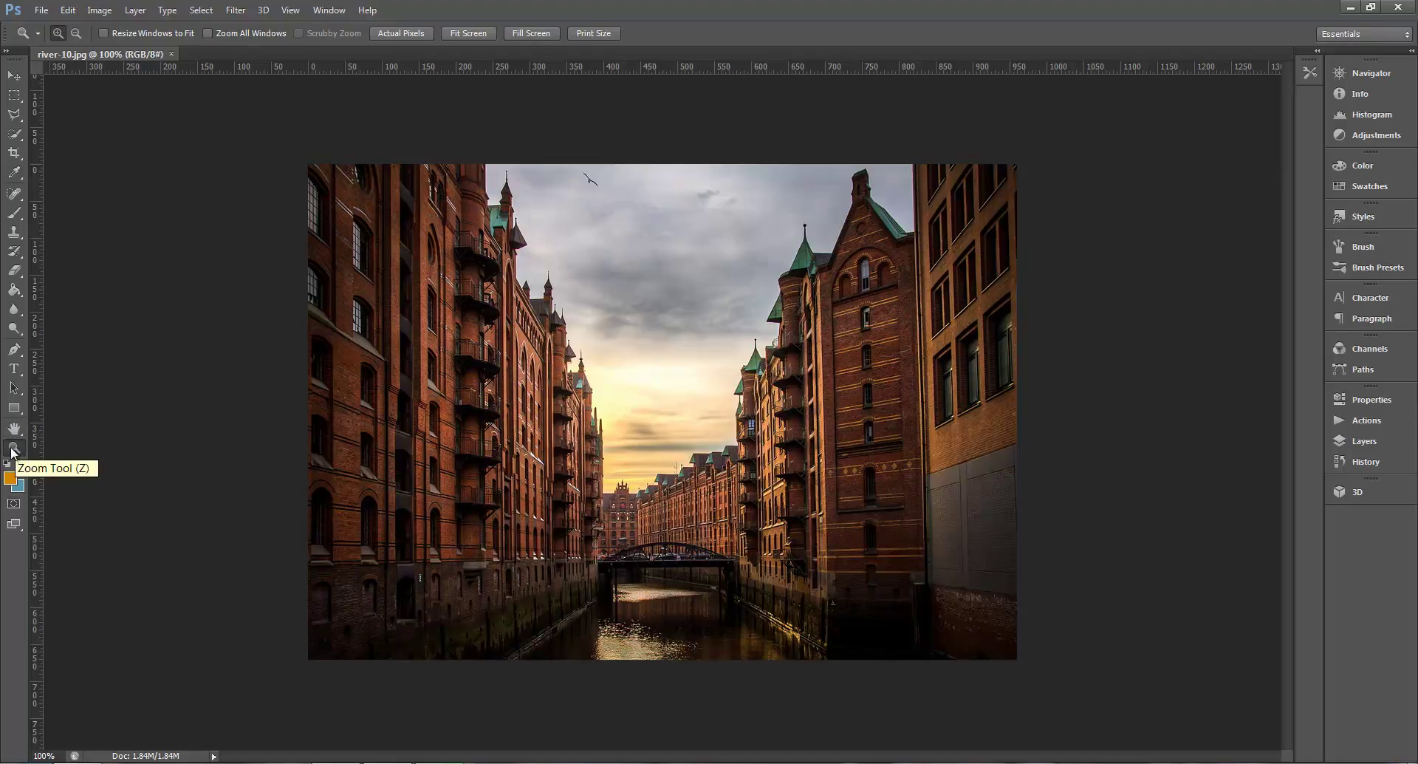
{"action": "left_click", "coordinate": [647, 400]}
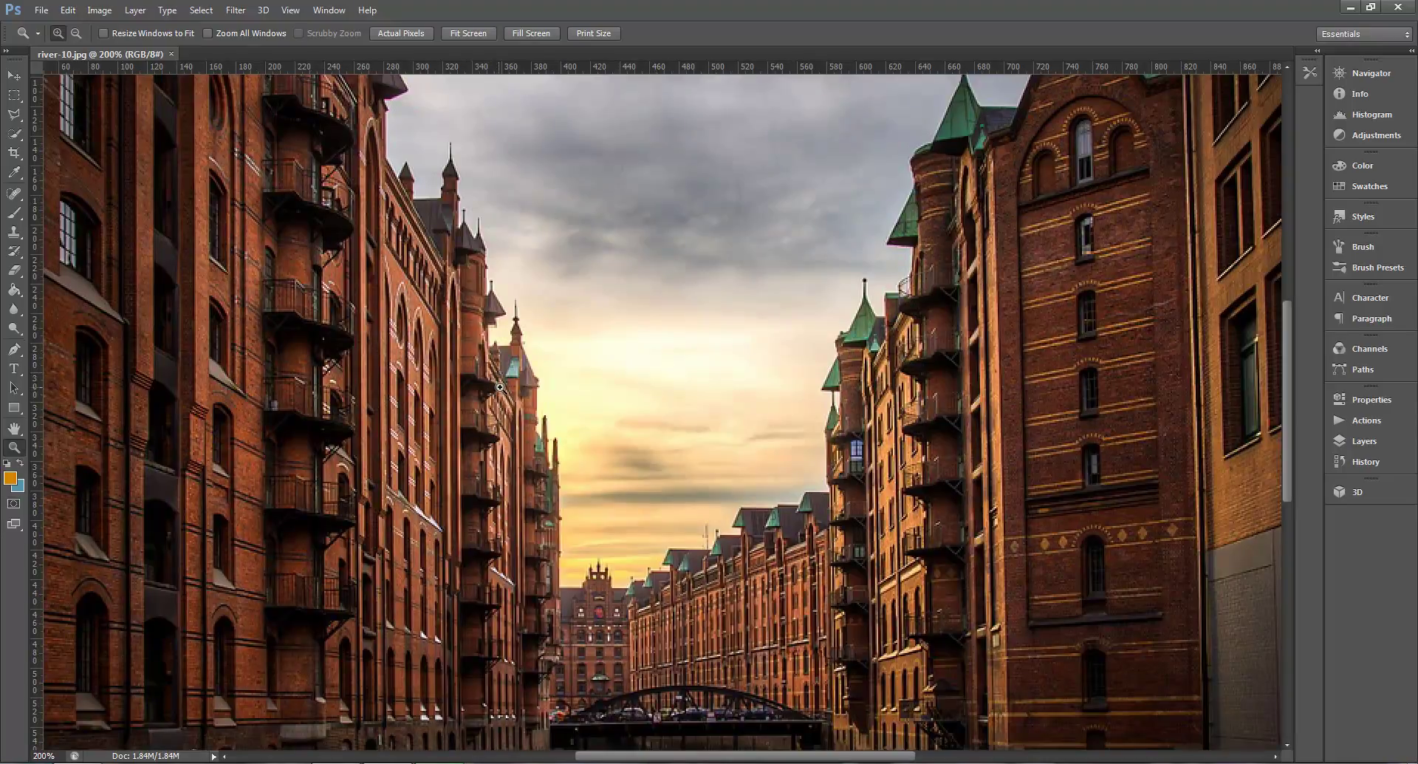
{"action": "left_click", "coordinate": [591, 387]}
{"action": "left_click", "coordinate": [590, 386]}
{"action": "left_click", "coordinate": [590, 386]}
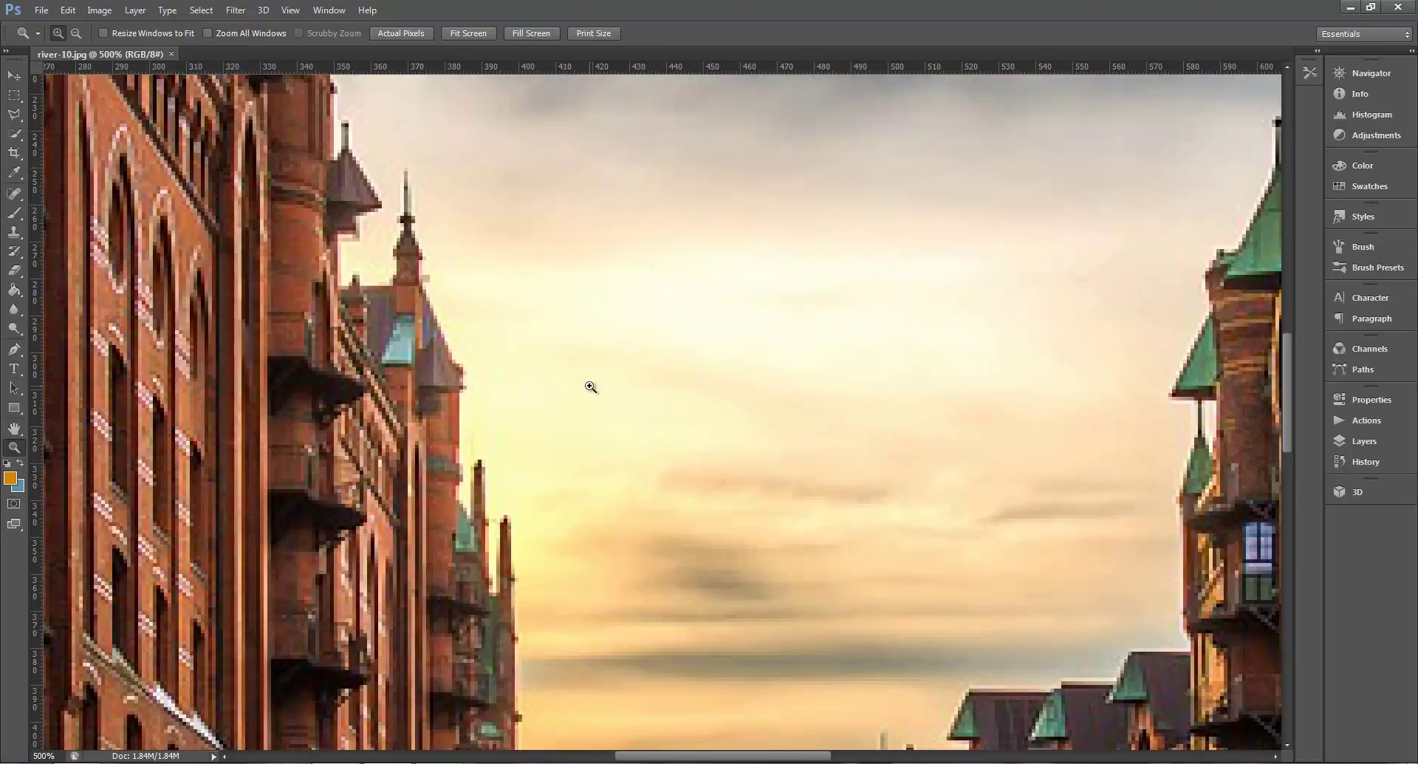
{"action": "left_click", "coordinate": [591, 386]}
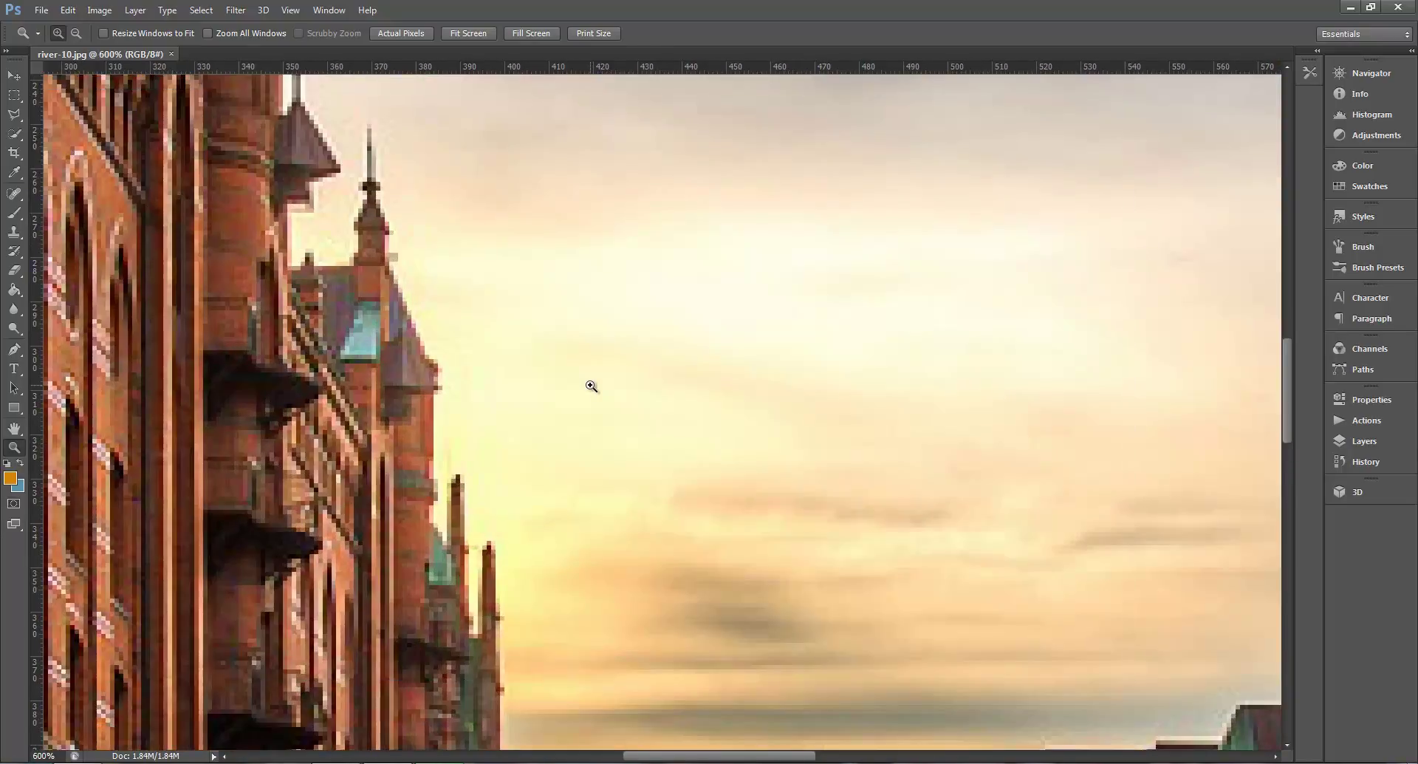
{"action": "left_click", "coordinate": [590, 387]}
{"action": "left_click", "coordinate": [590, 386]}
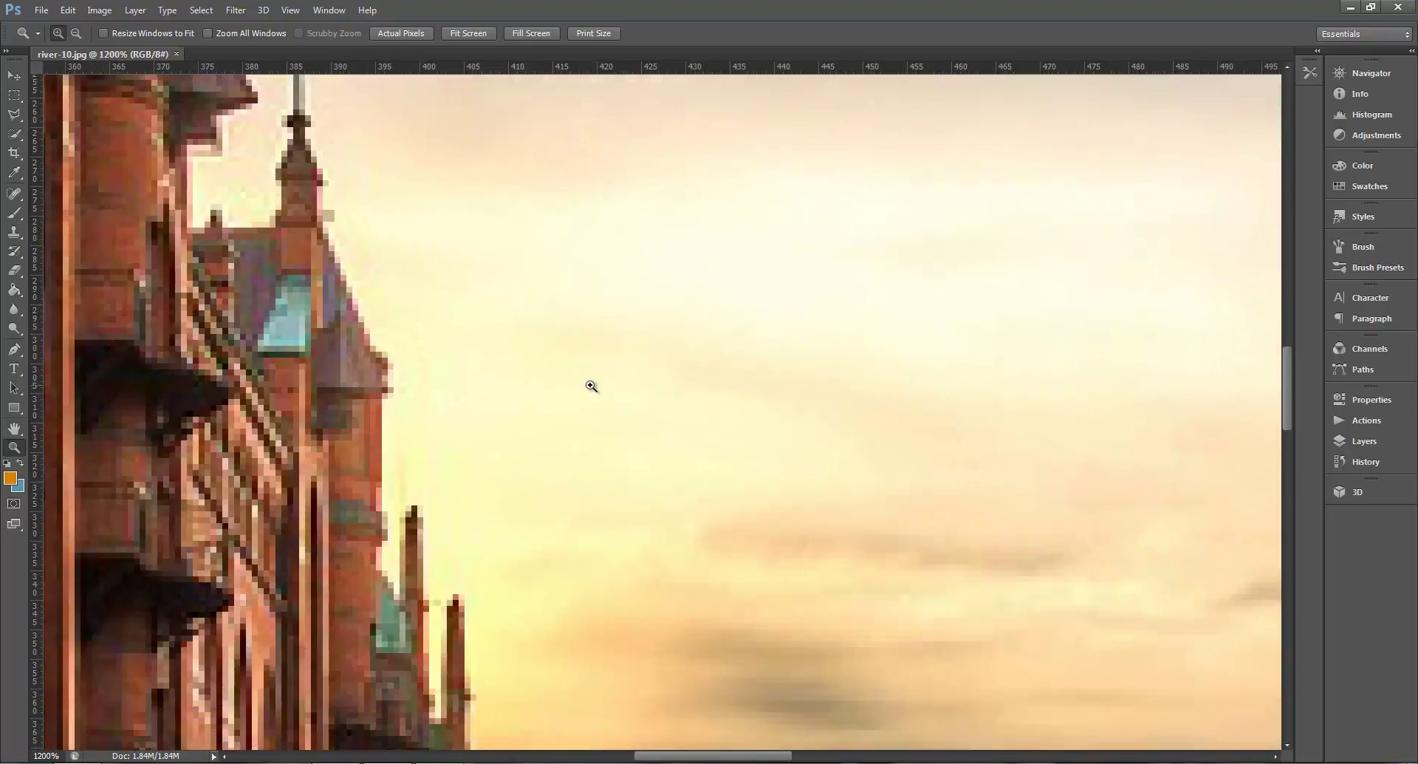
{"action": "left_click", "coordinate": [591, 386]}
{"action": "left_click", "coordinate": [591, 386]}
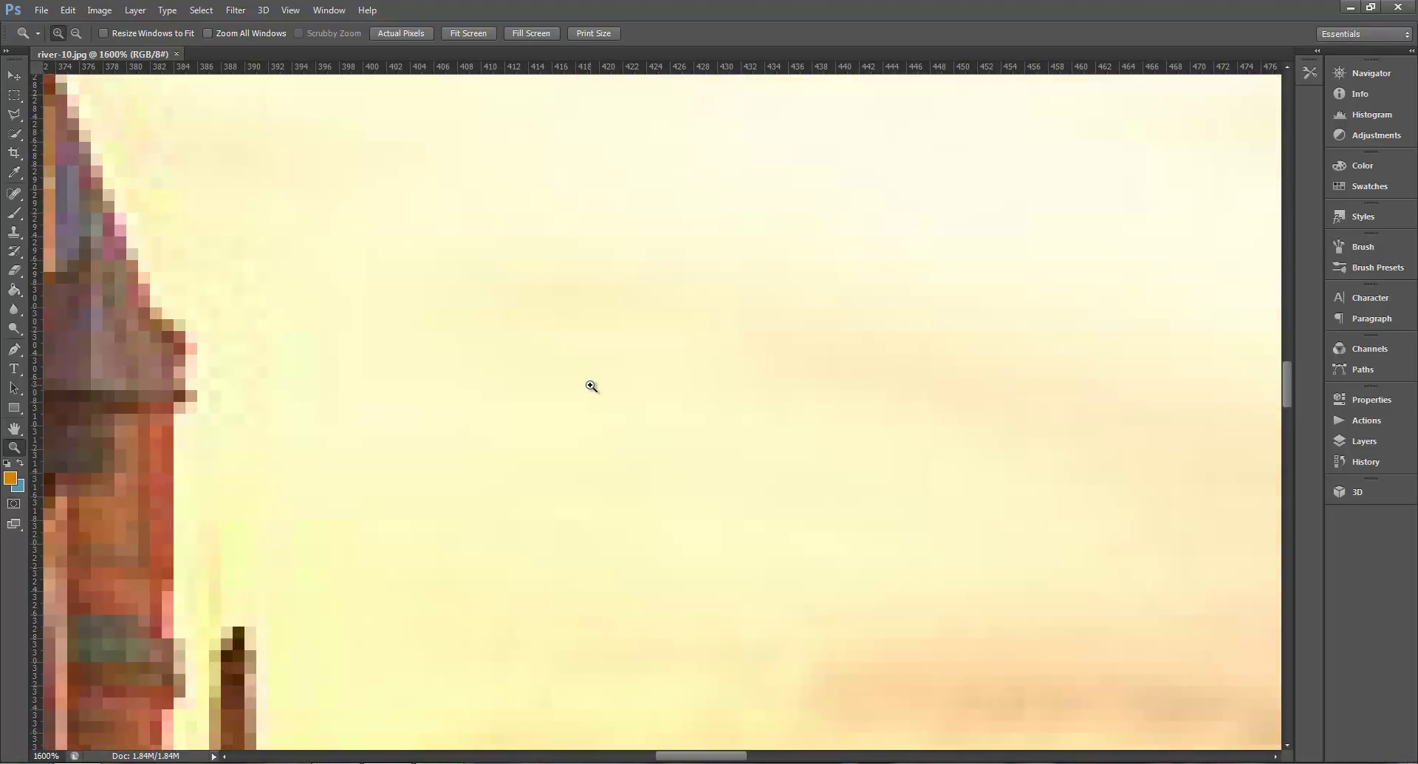
{"action": "left_click", "coordinate": [591, 386]}
{"action": "left_click", "coordinate": [591, 386]}
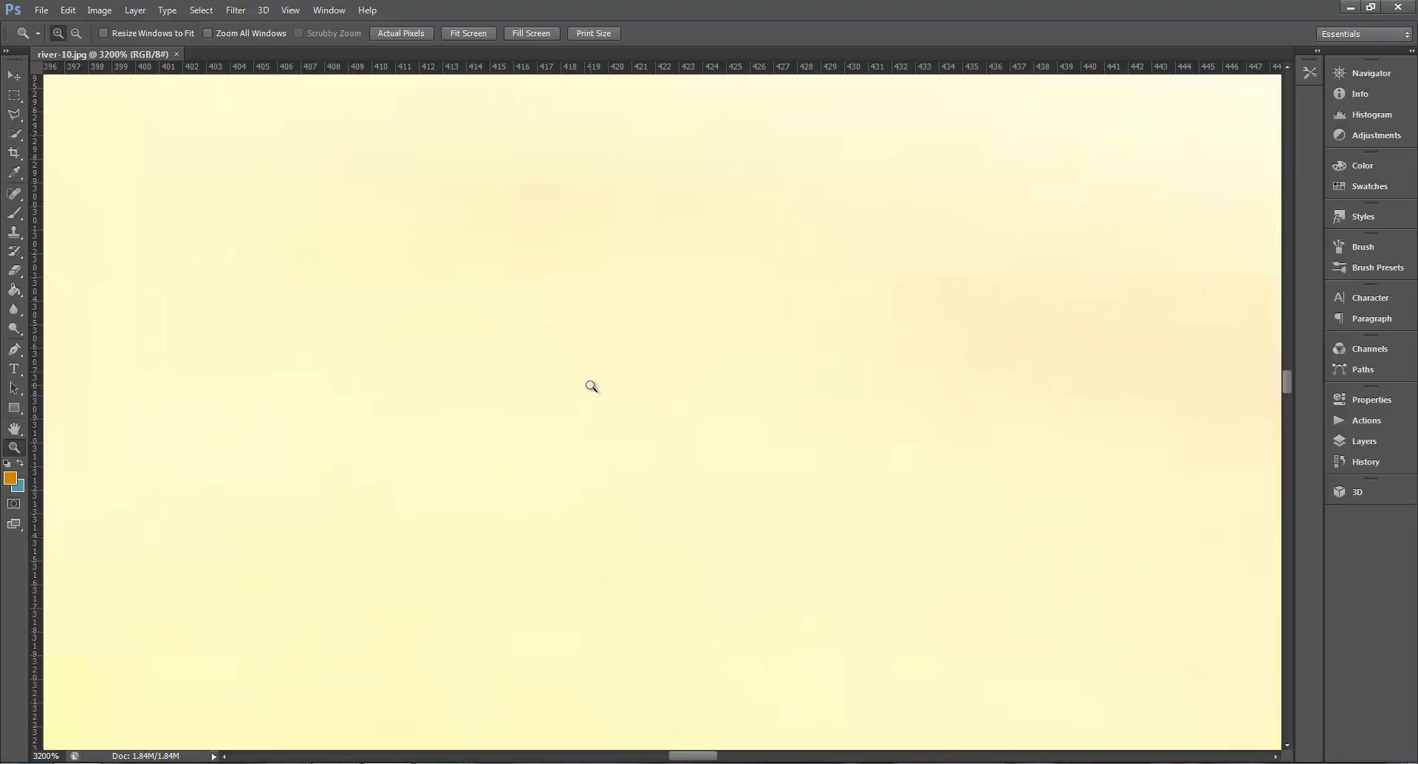
Zoom back out from the sky step by step until the whole image shows at 100%
{"action": "left_click", "coordinate": [59, 755]}
{"action": "left_click_drag", "start_coordinate": [62, 755], "coordinate": [411, 545]}
{"action": "key", "text": "alt"}
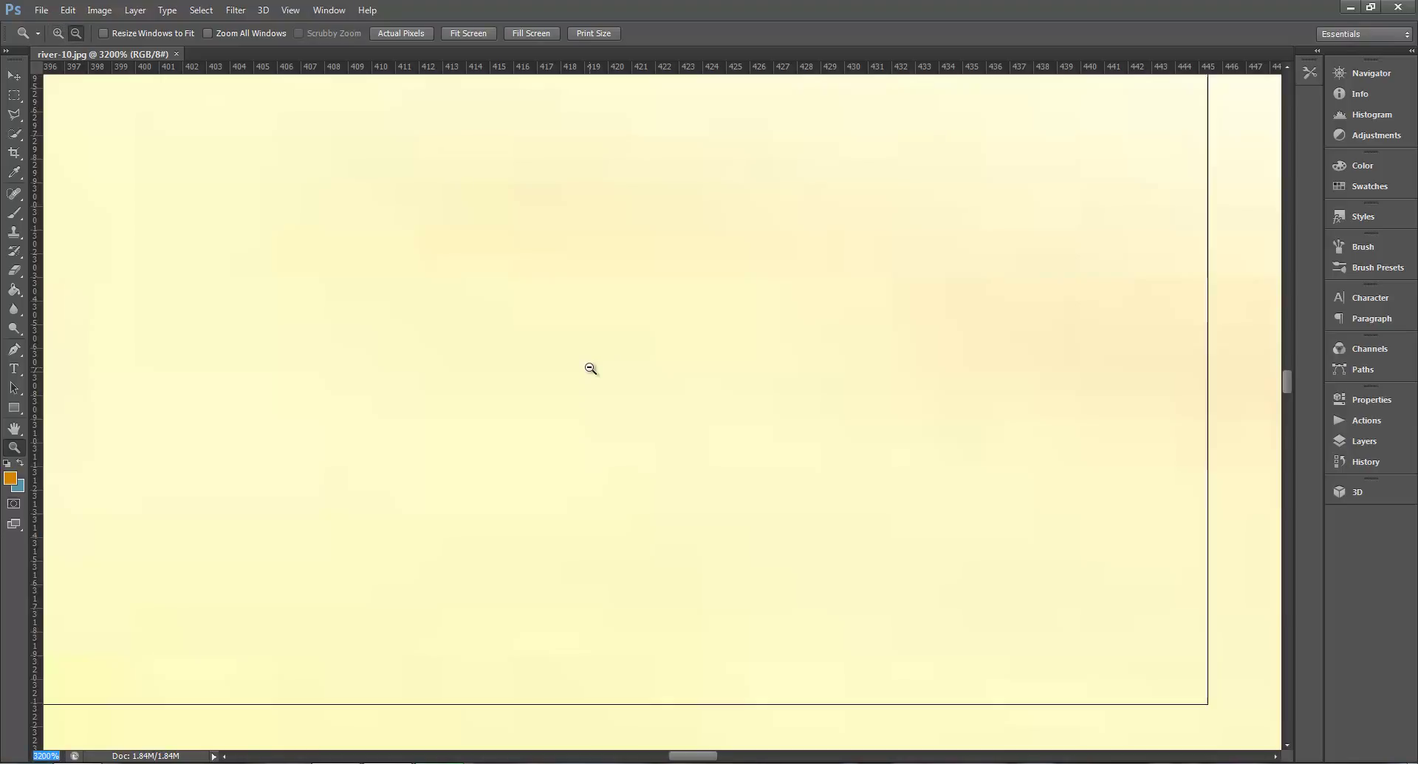
{"action": "left_click", "coordinate": [590, 367]}
{"action": "left_click", "coordinate": [591, 368]}
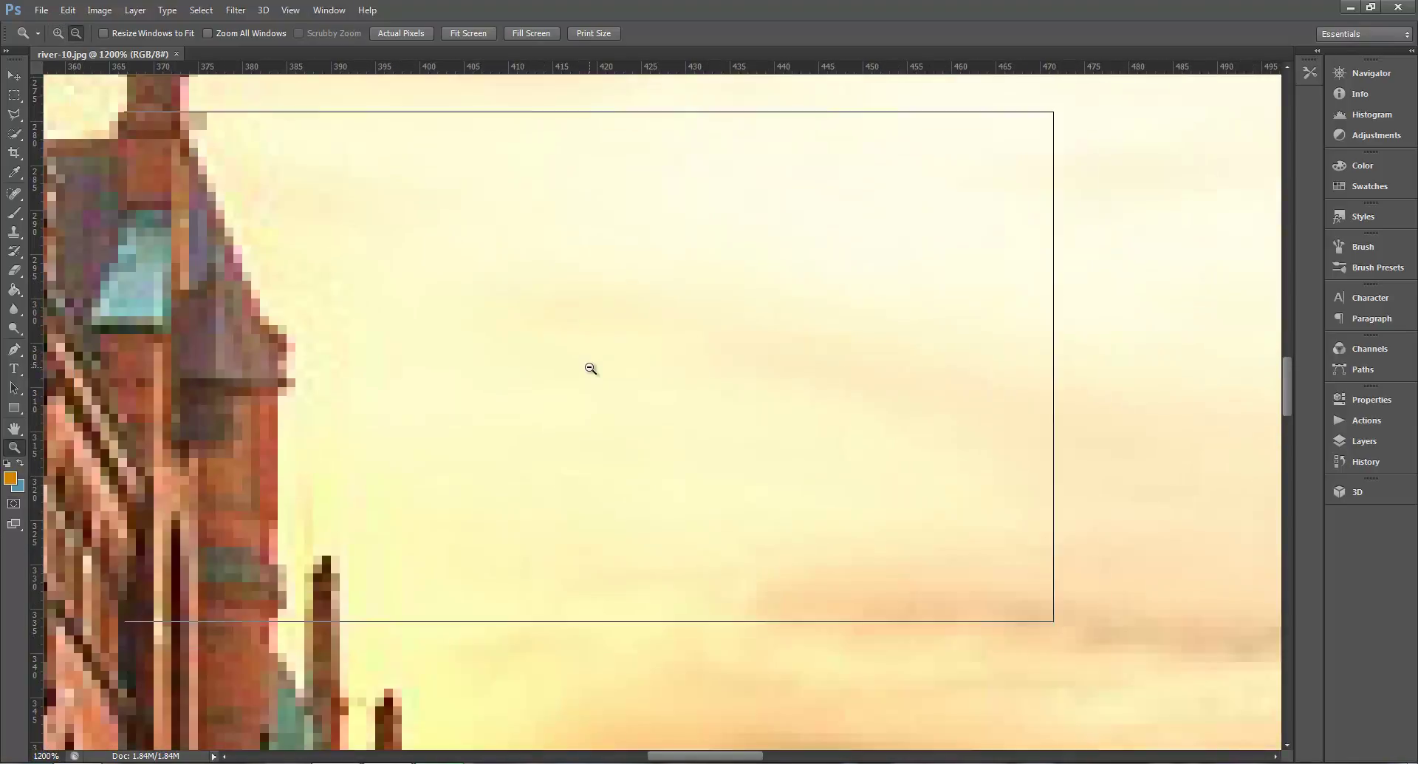
{"action": "left_click", "coordinate": [591, 368]}
{"action": "left_click", "coordinate": [591, 367]}
{"action": "left_click", "coordinate": [591, 367]}
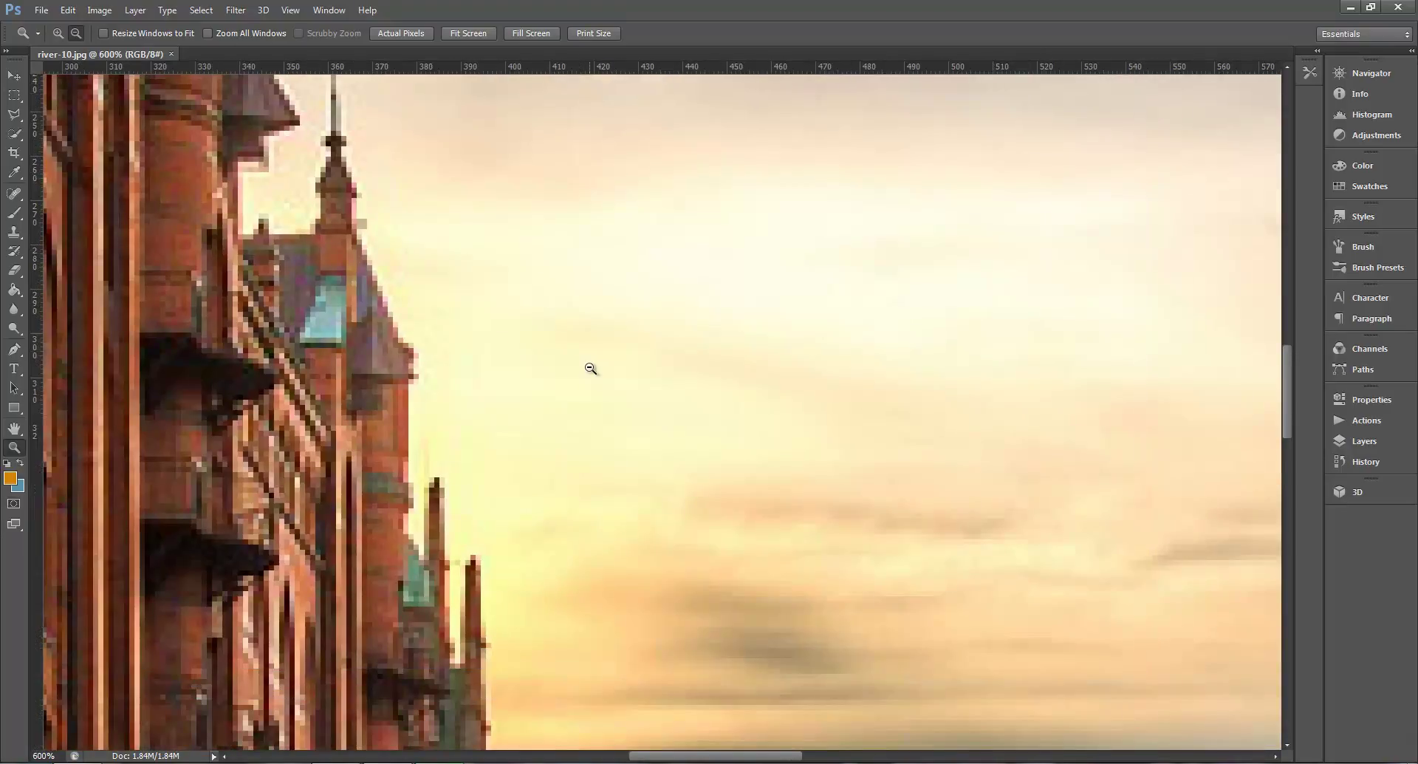
{"action": "left_click", "coordinate": [591, 367]}
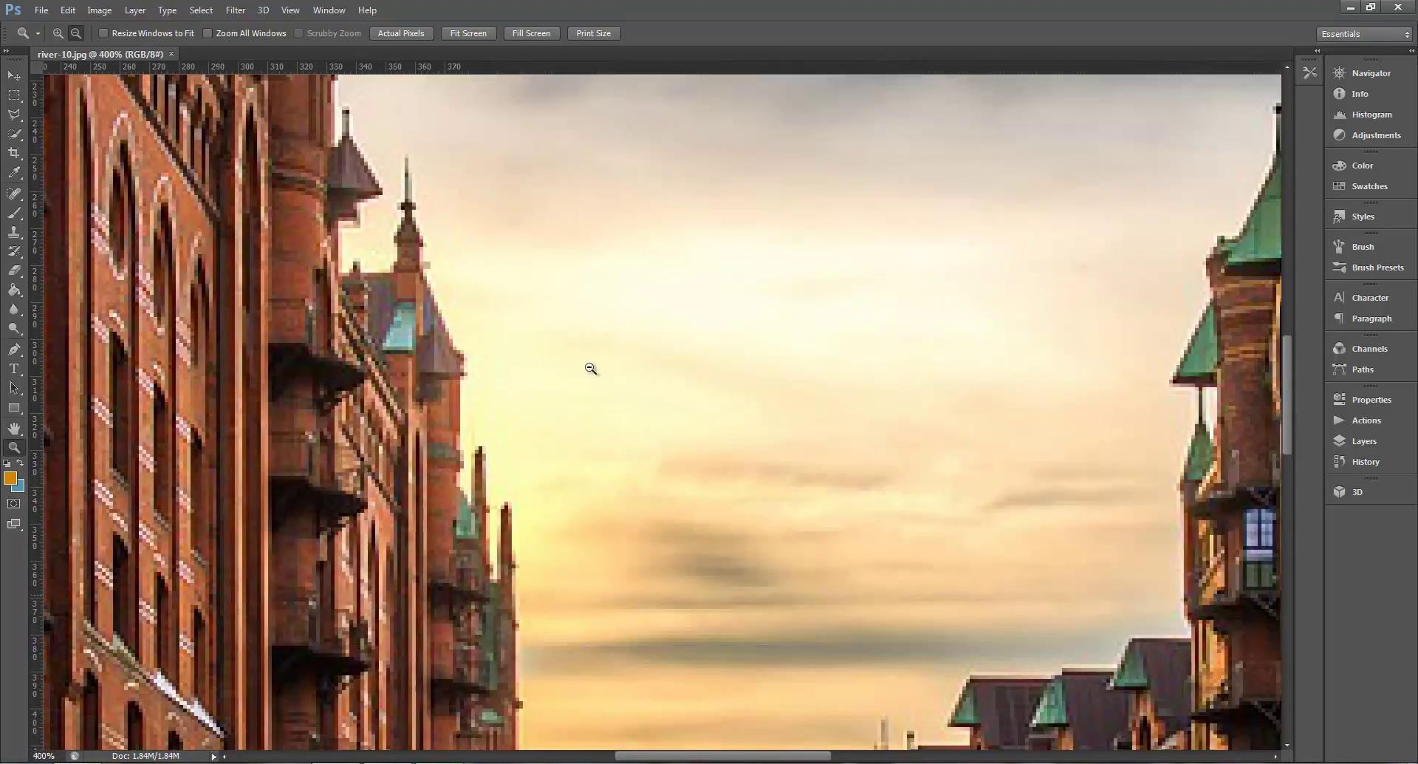
{"action": "left_click", "coordinate": [591, 367]}
{"action": "left_click", "coordinate": [590, 368]}
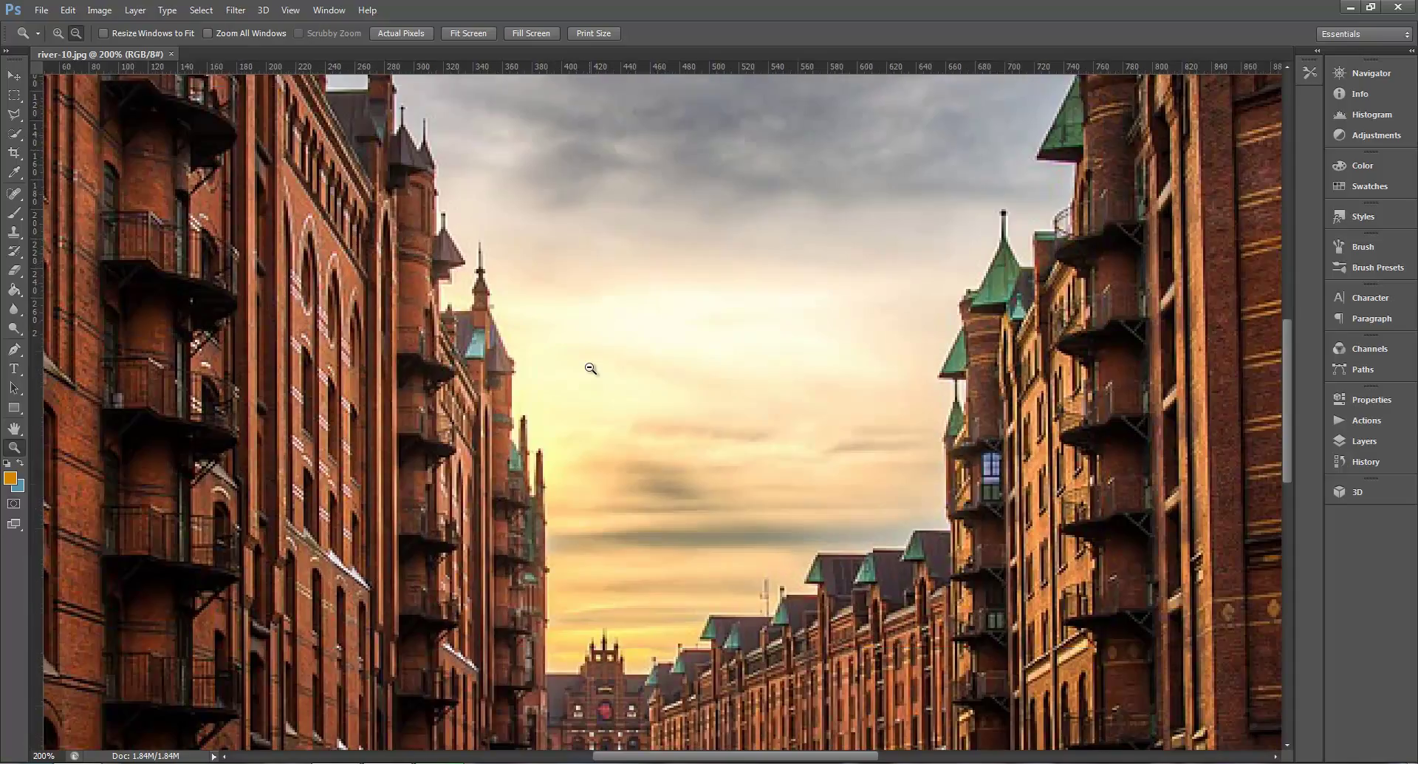
{"action": "left_click", "coordinate": [590, 368]}
{"action": "left_click", "coordinate": [591, 368]}
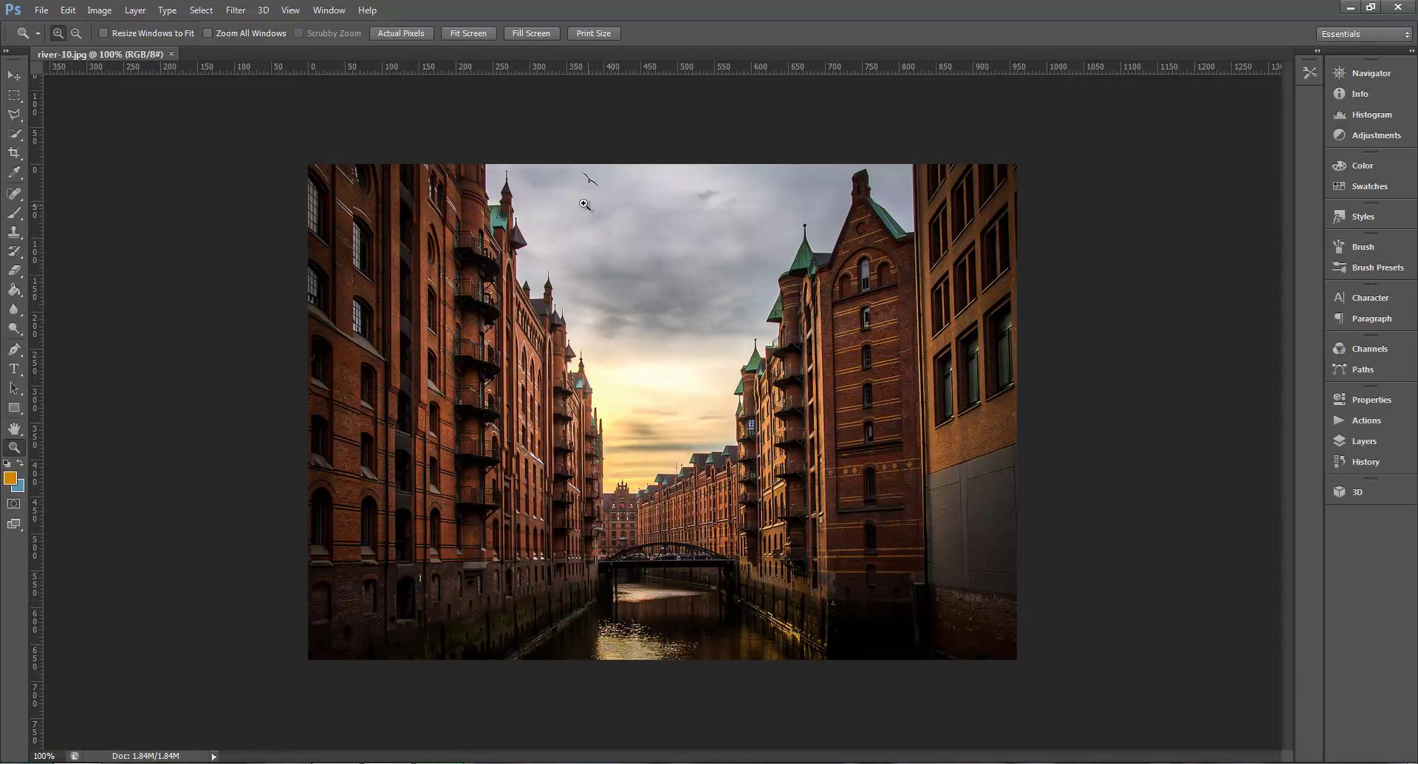
Magnify the small bird in the sky by framing it with the Zoom tool
{"action": "left_click", "coordinate": [643, 422]}
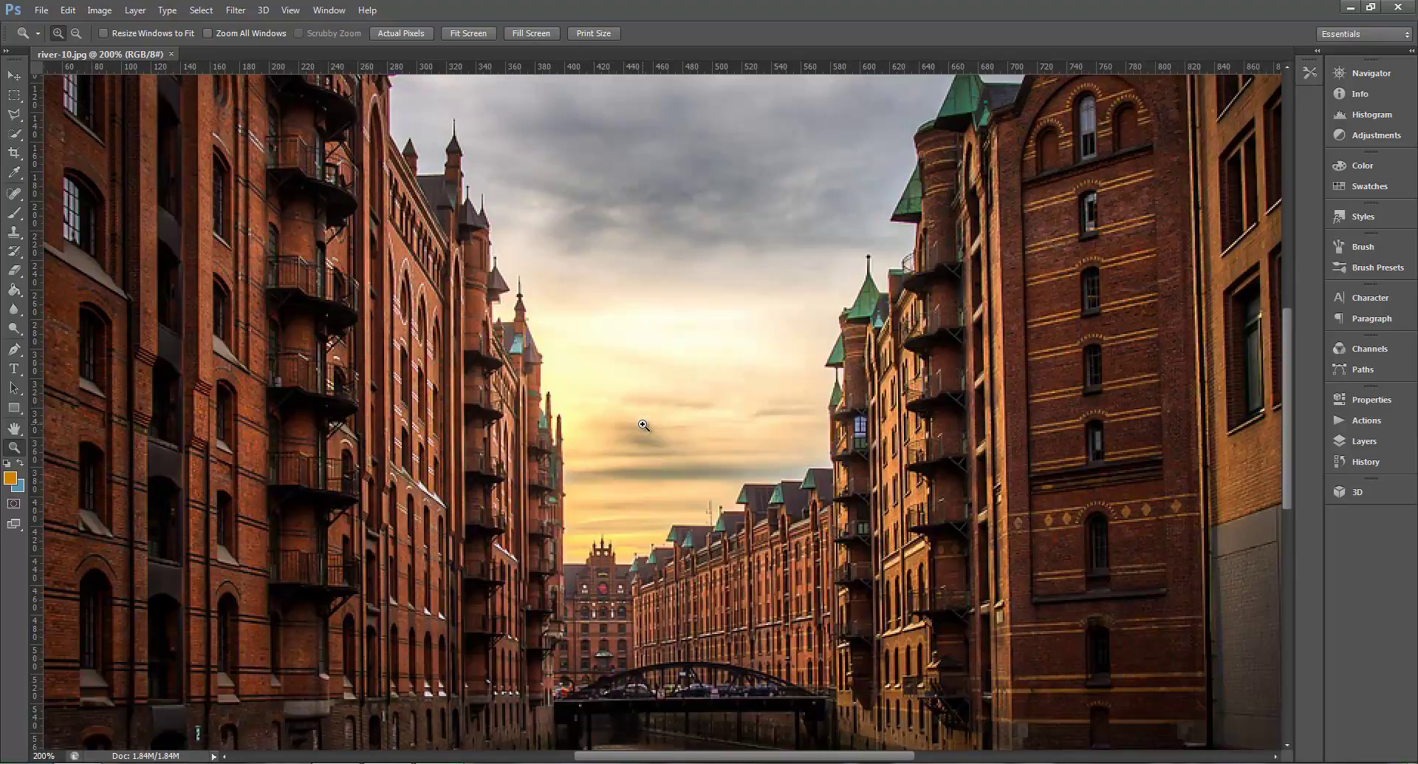
{"action": "left_click", "coordinate": [601, 250], "text": "alt"}
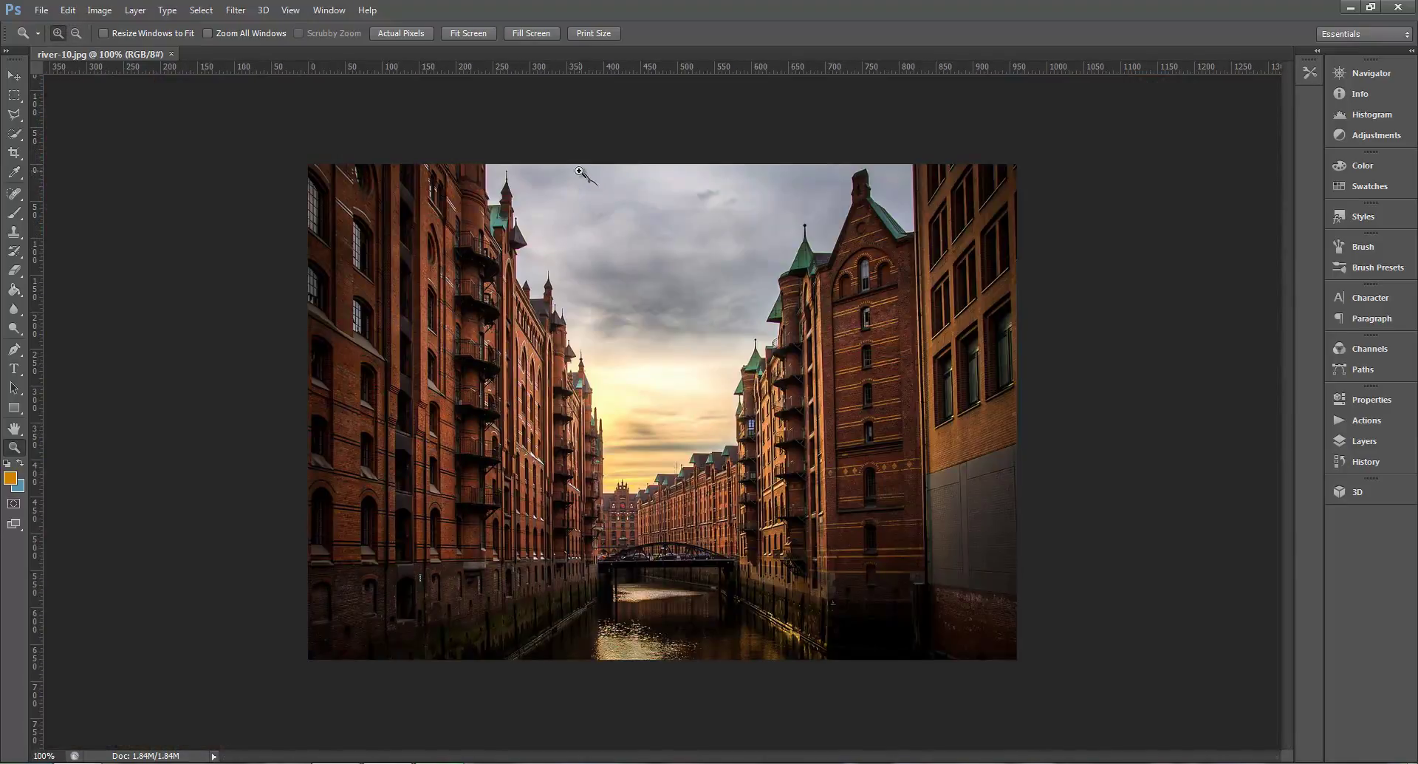
{"action": "mouse_move", "coordinate": [563, 165]}
{"action": "left_mouse_down"}
{"action": "mouse_move", "coordinate": [593, 206]}
{"action": "mouse_move", "coordinate": [633, 219]}
{"action": "left_mouse_up"}
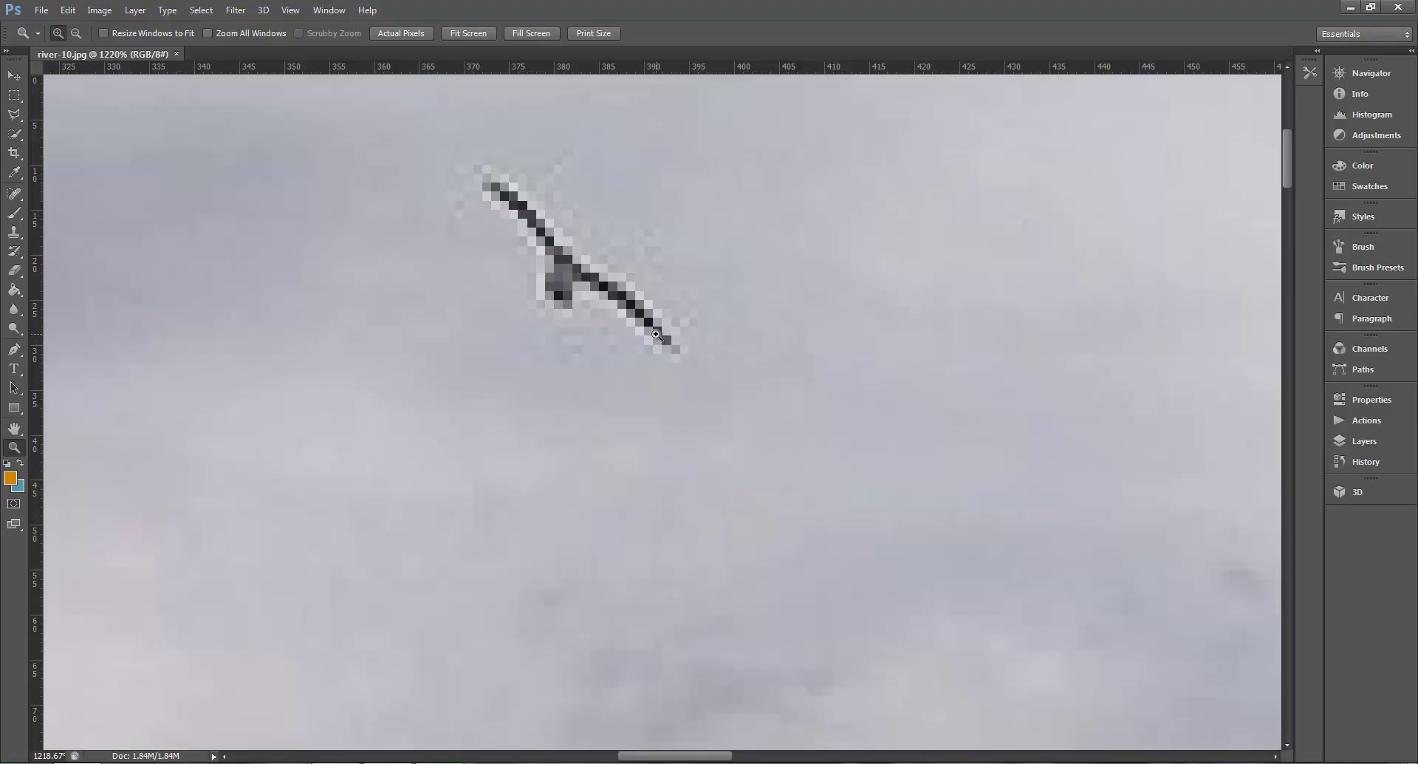
Convert the locked Background into a regular layer named Layer 0
{"action": "left_click", "coordinate": [1364, 441]}
{"action": "double_click", "coordinate": [1231, 468]}
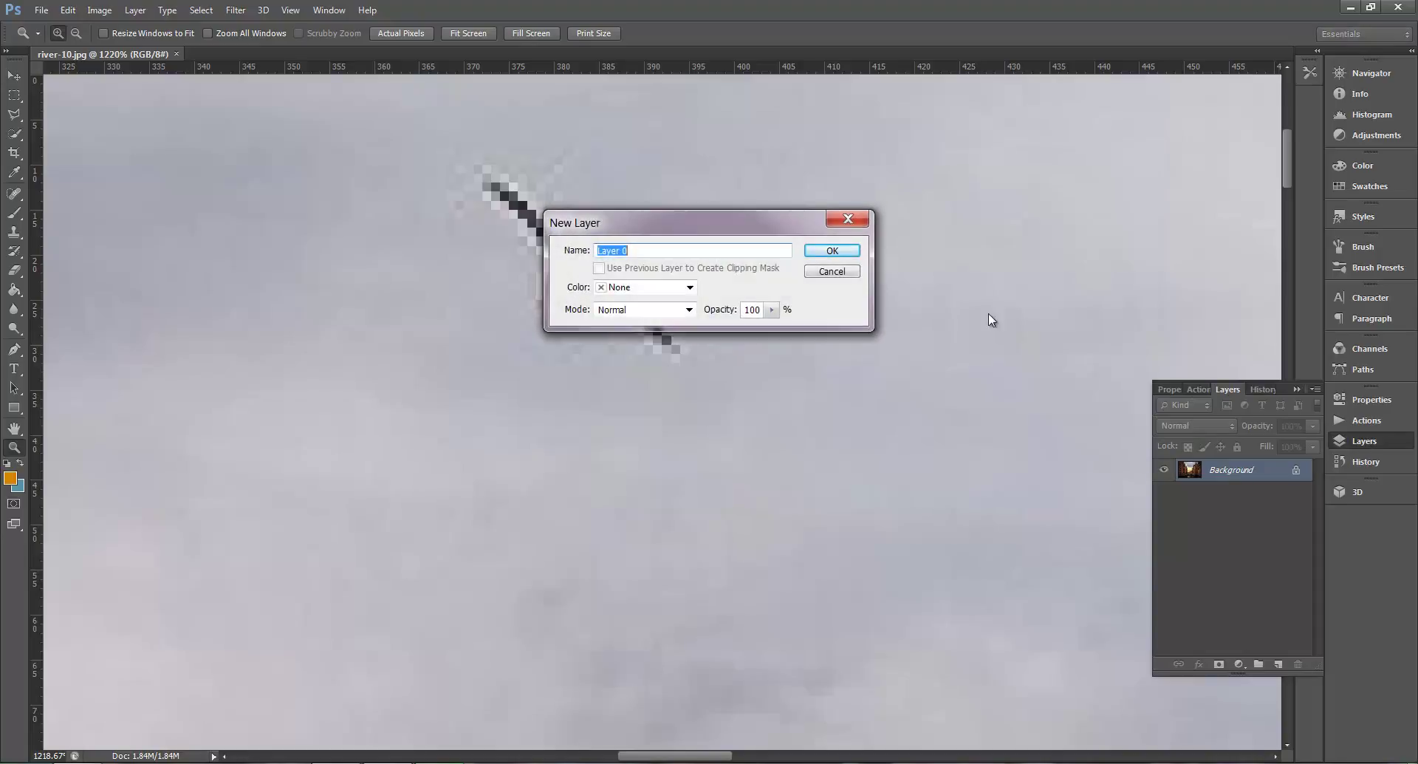
{"action": "left_click", "coordinate": [848, 257]}
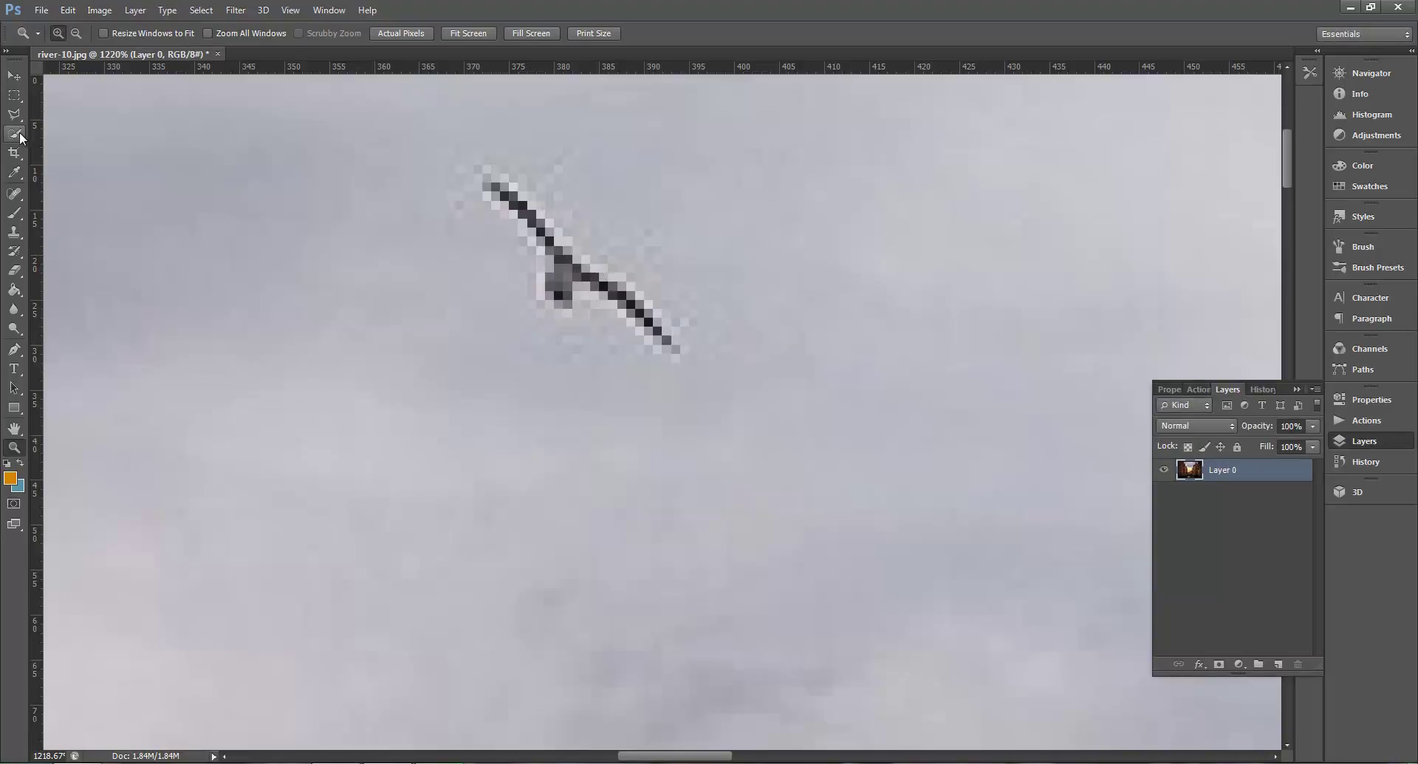
Try to select the bird with the Quick Selection tool, and discard the selection
{"action": "left_click_drag", "start_coordinate": [15, 134], "coordinate": [89, 145]}
{"action": "left_click", "coordinate": [83, 131]}
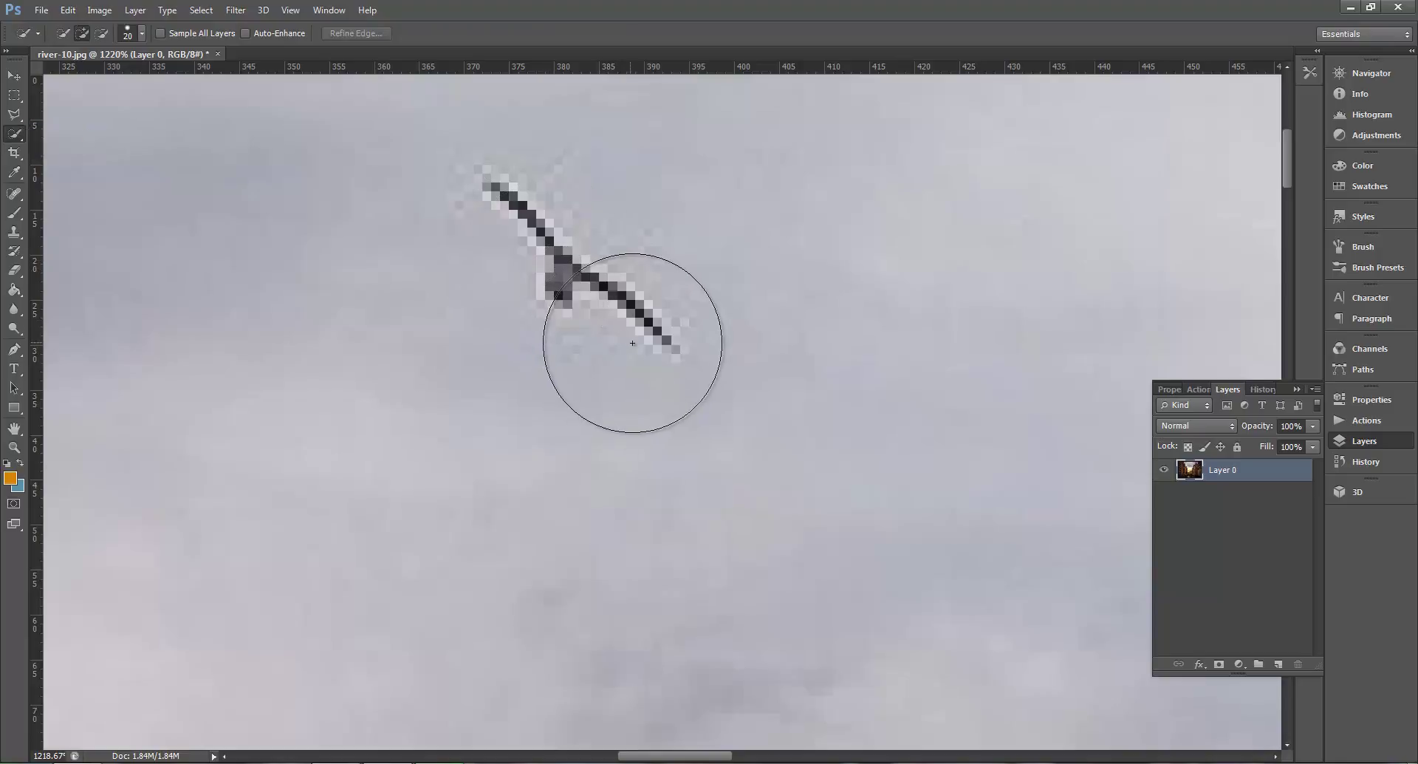
{"action": "left_click_drag", "start_coordinate": [586, 272], "coordinate": [692, 384]}
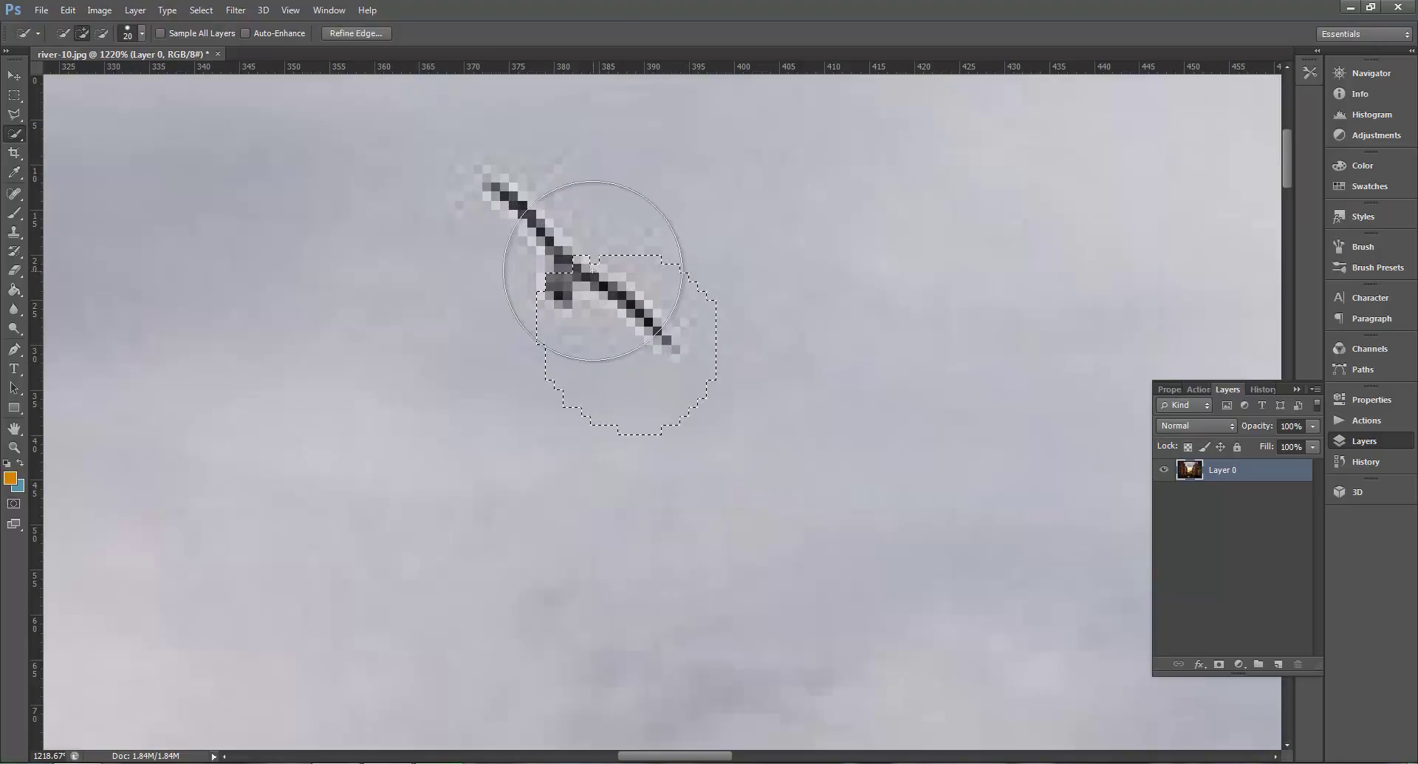
{"action": "left_click_drag", "start_coordinate": [600, 301], "coordinate": [561, 259]}
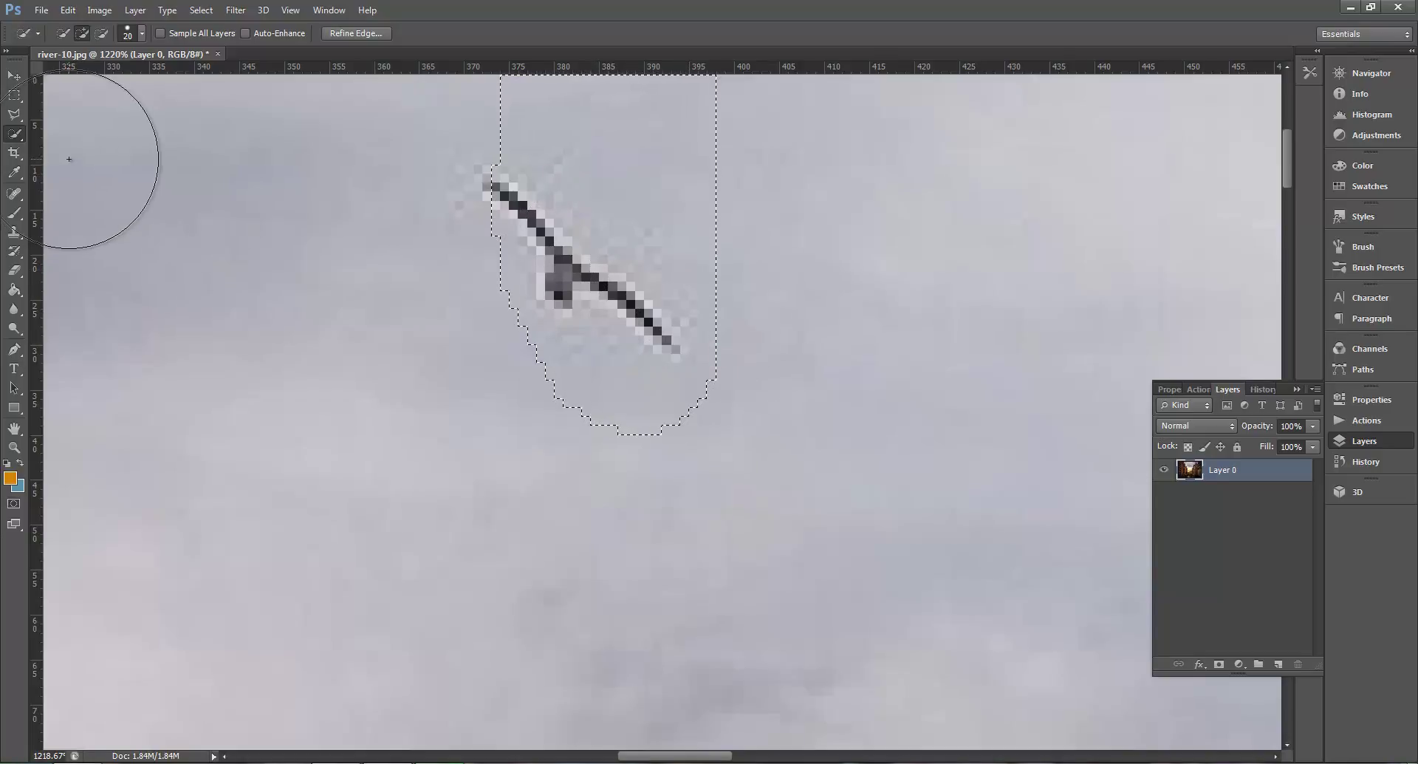
{"action": "key", "text": "ctrl+d"}
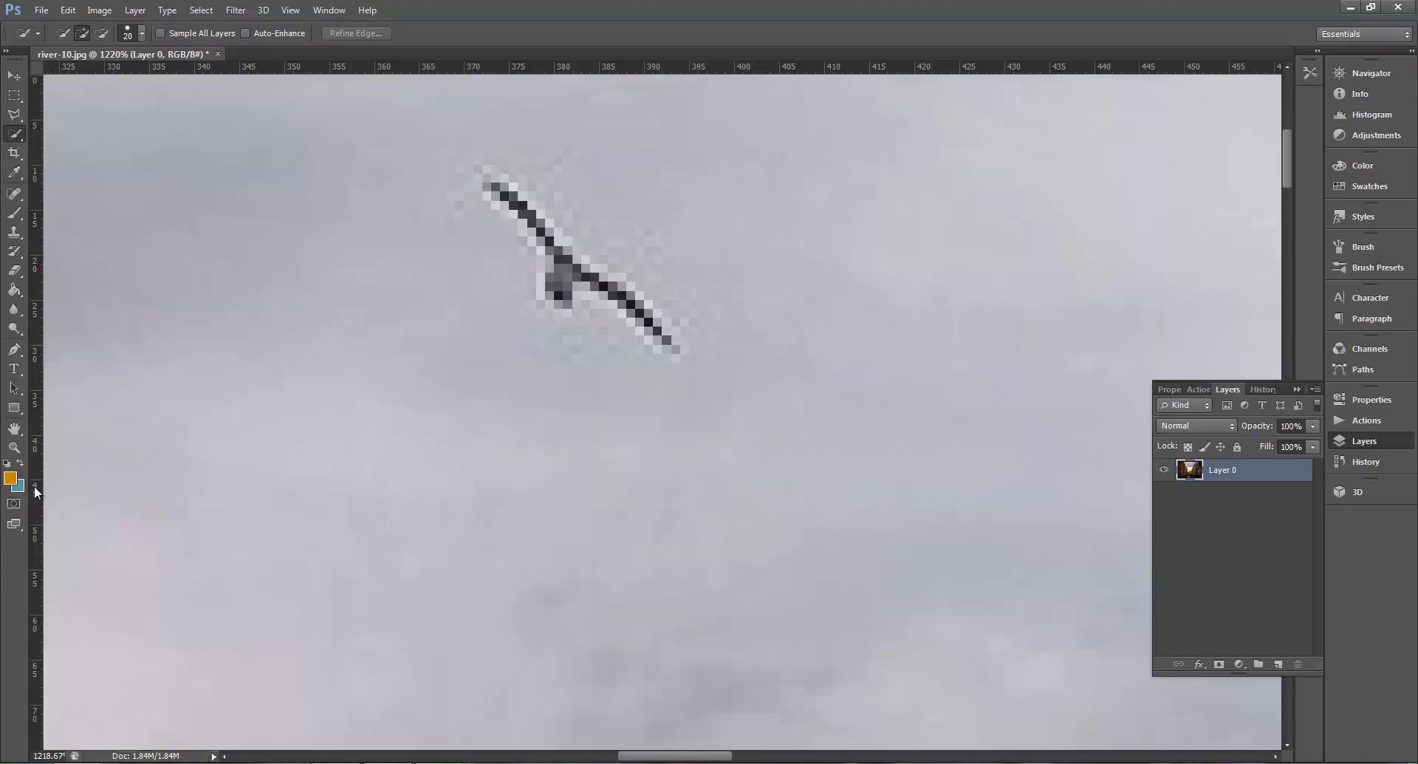
Fill the bird's body and both wings with the orange foreground colour using the Paint Bucket tool
{"action": "left_click", "coordinate": [11, 478]}
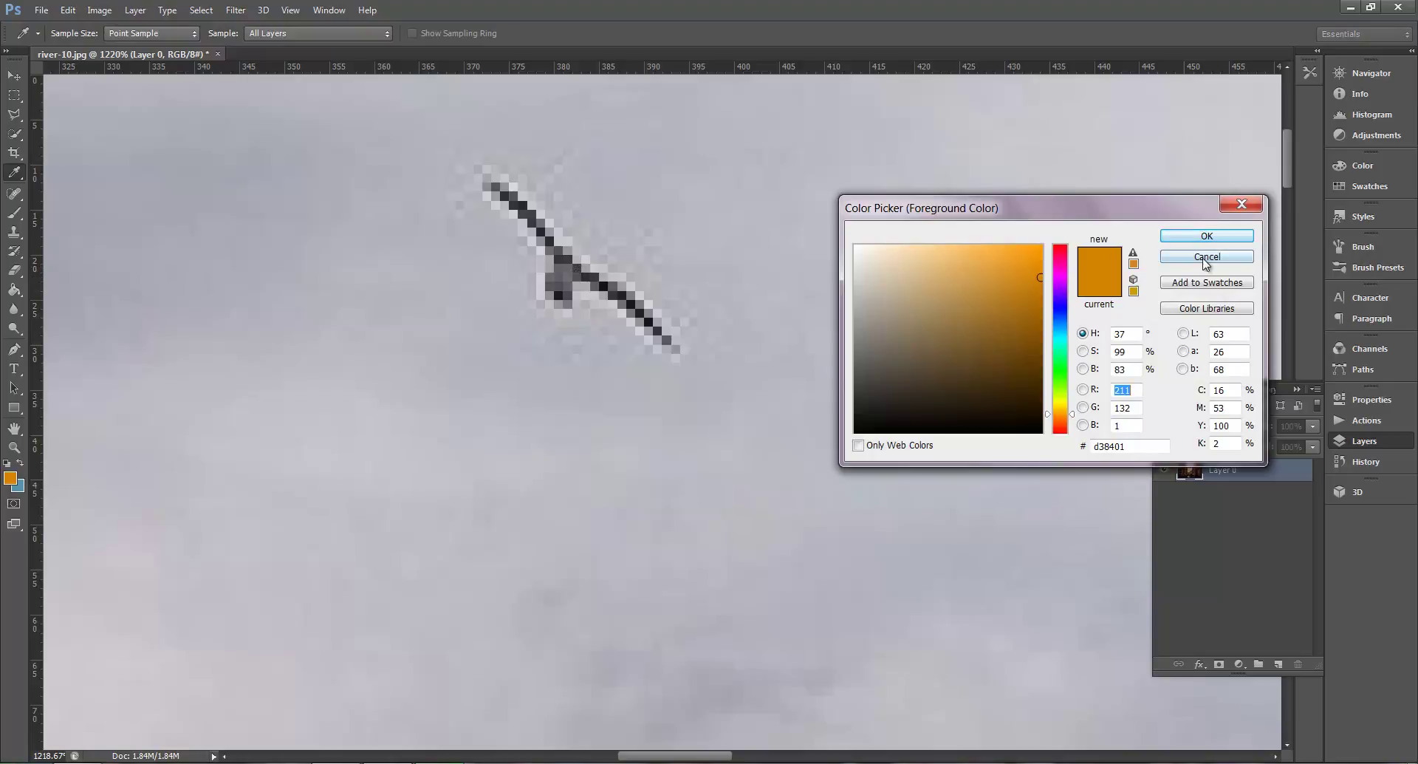
{"action": "left_click", "coordinate": [1207, 258]}
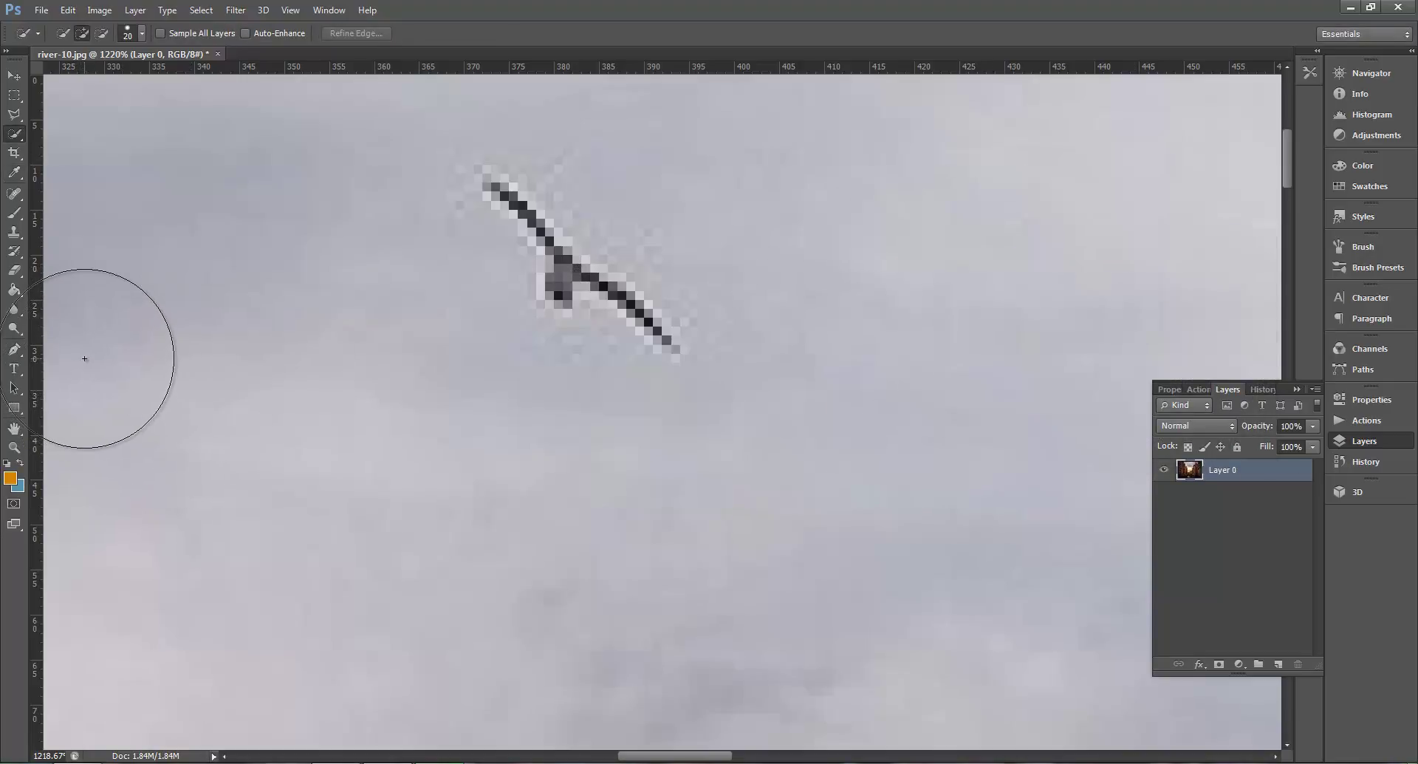
{"action": "key", "text": "g"}
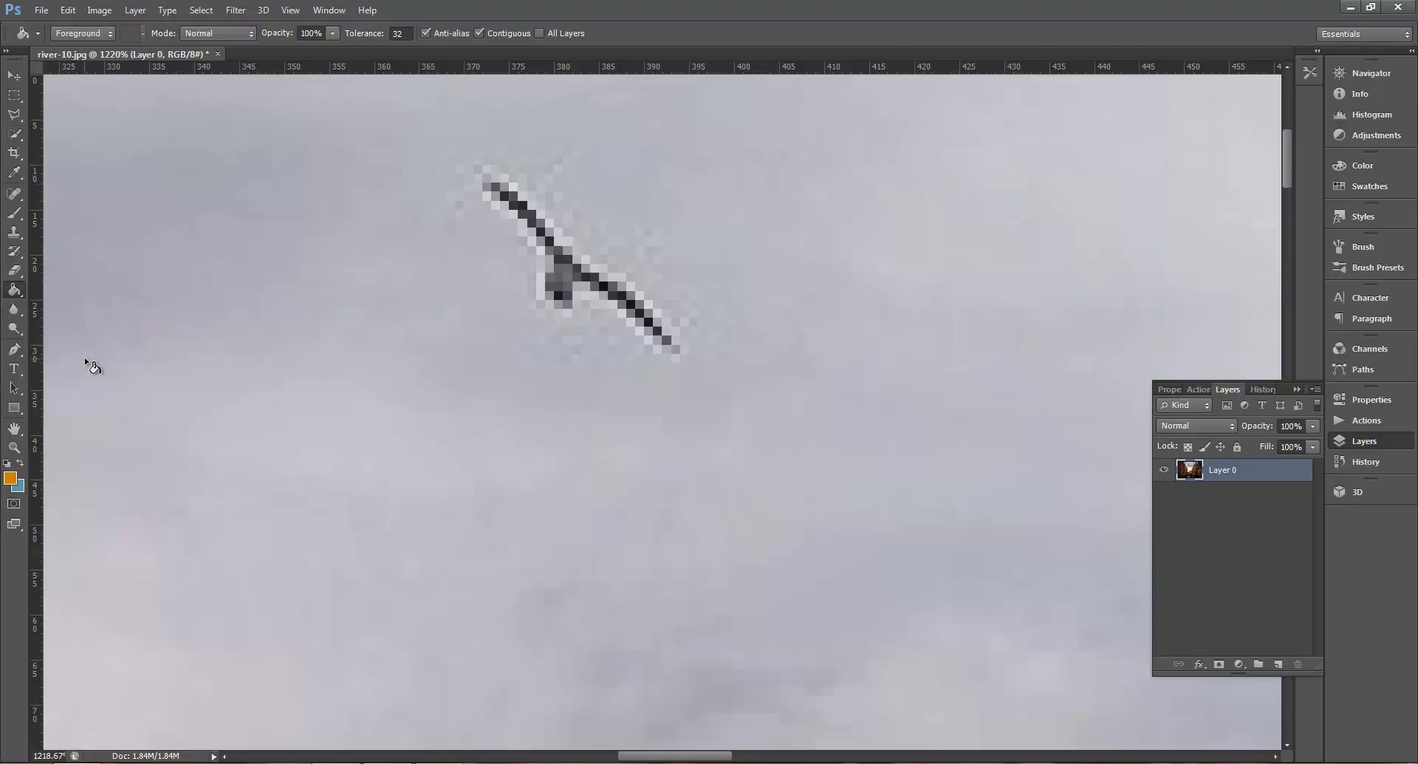
{"action": "left_click", "coordinate": [543, 254]}
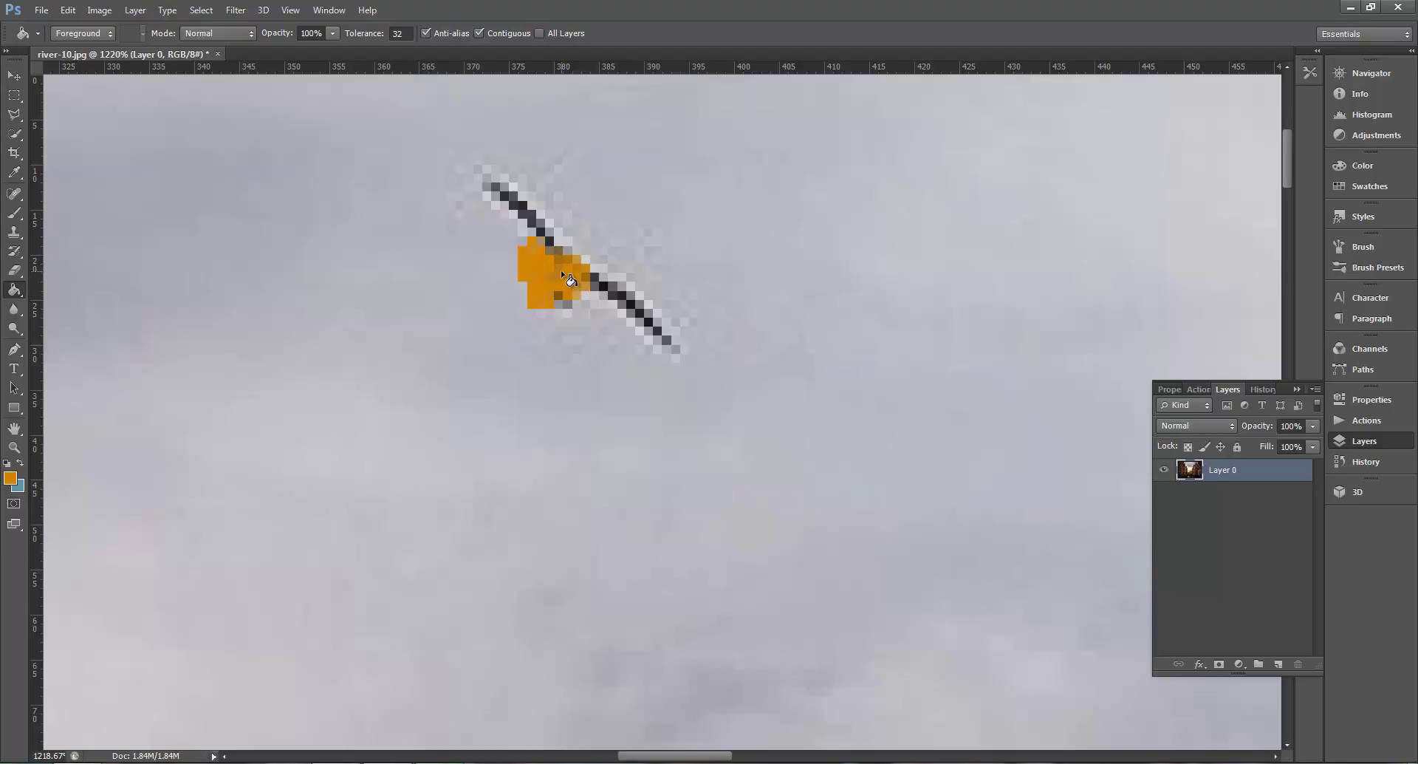
{"action": "left_click", "coordinate": [602, 285]}
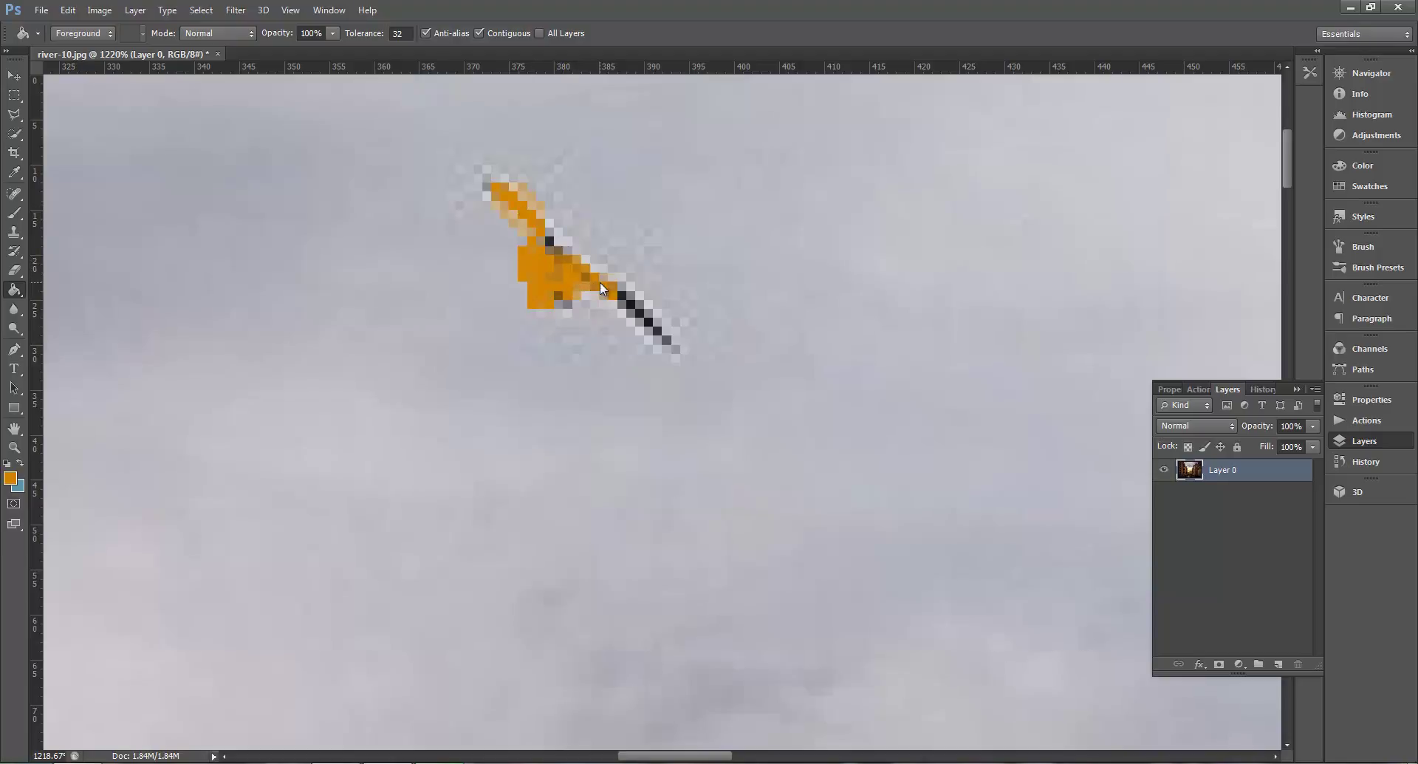
{"action": "left_click", "coordinate": [647, 322]}
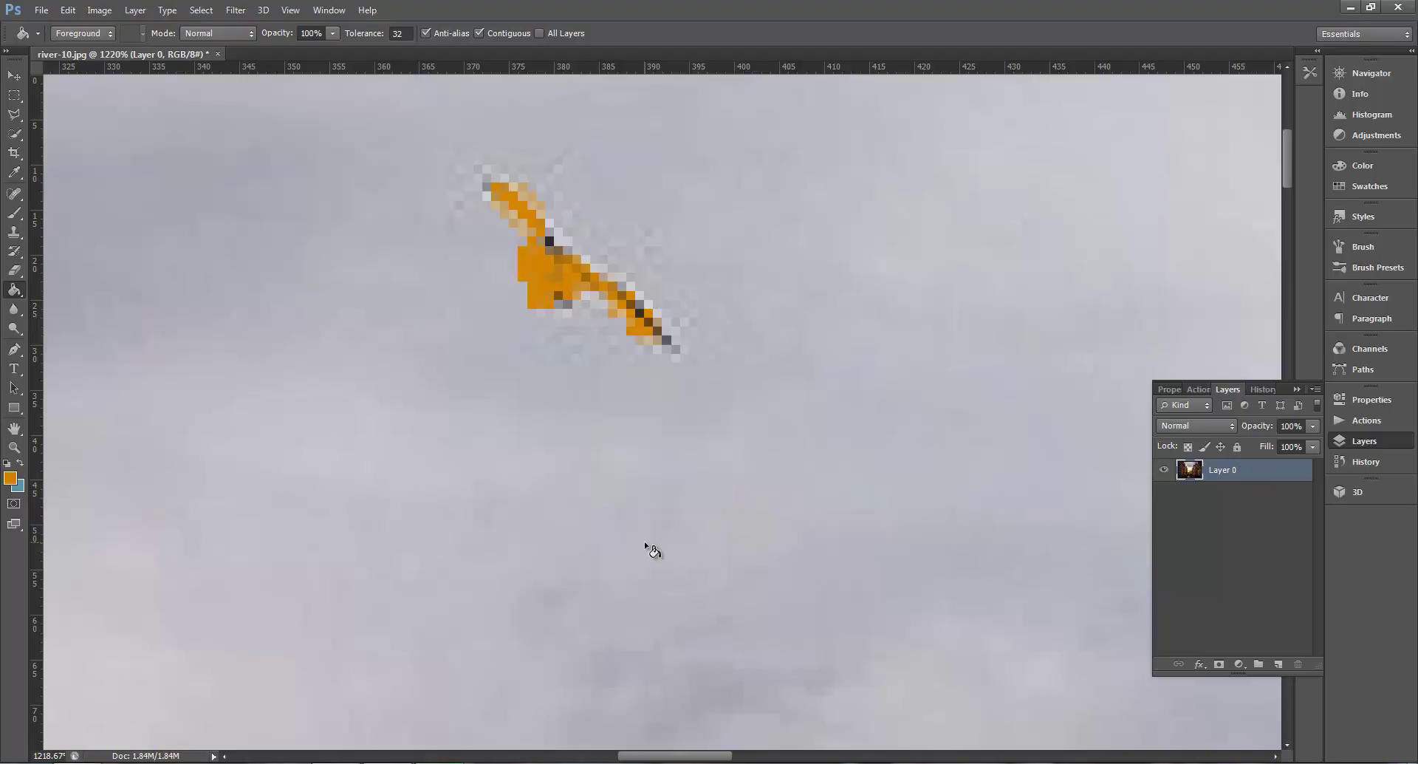
Zoom out from the orange bird step by step until the whole image shows at 100%
{"action": "key", "text": "z"}
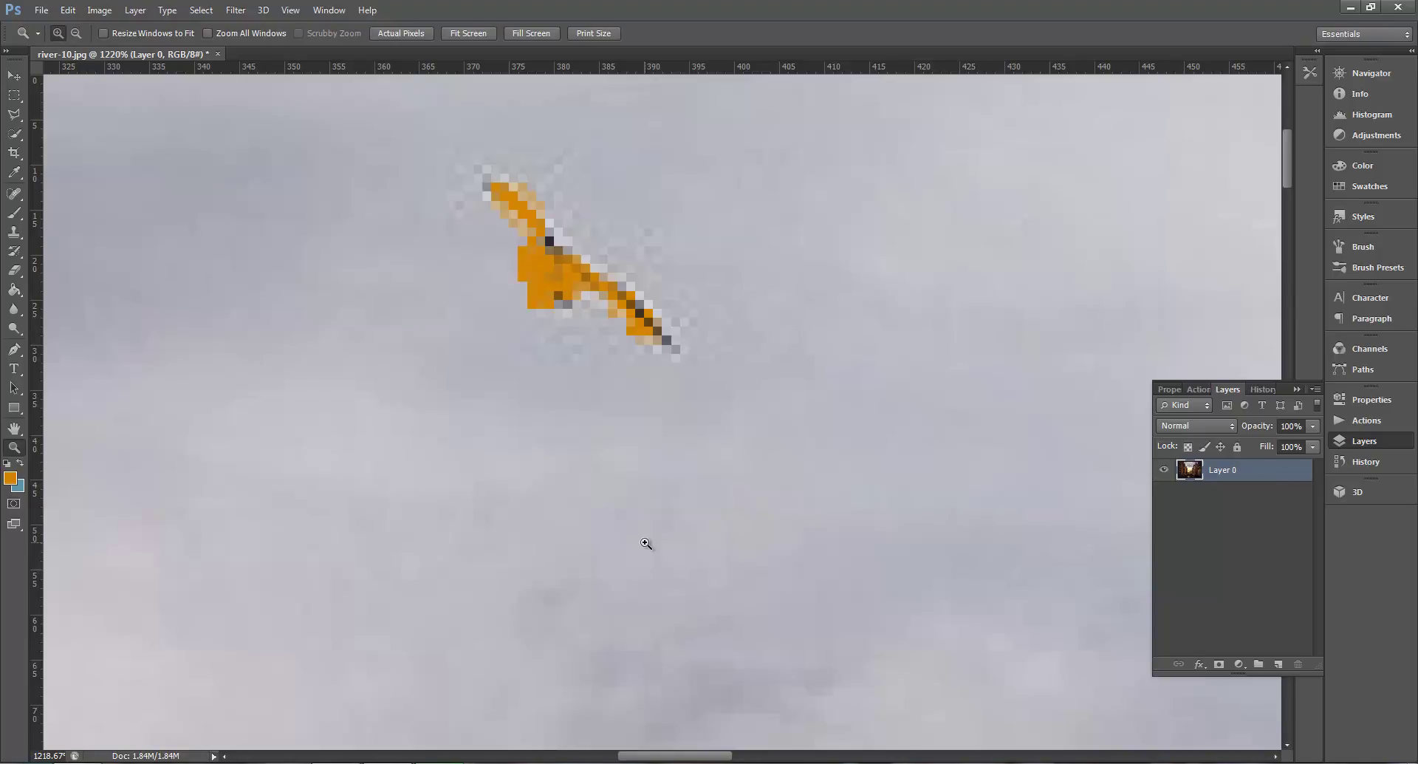
{"action": "left_click", "coordinate": [644, 542], "text": "alt"}
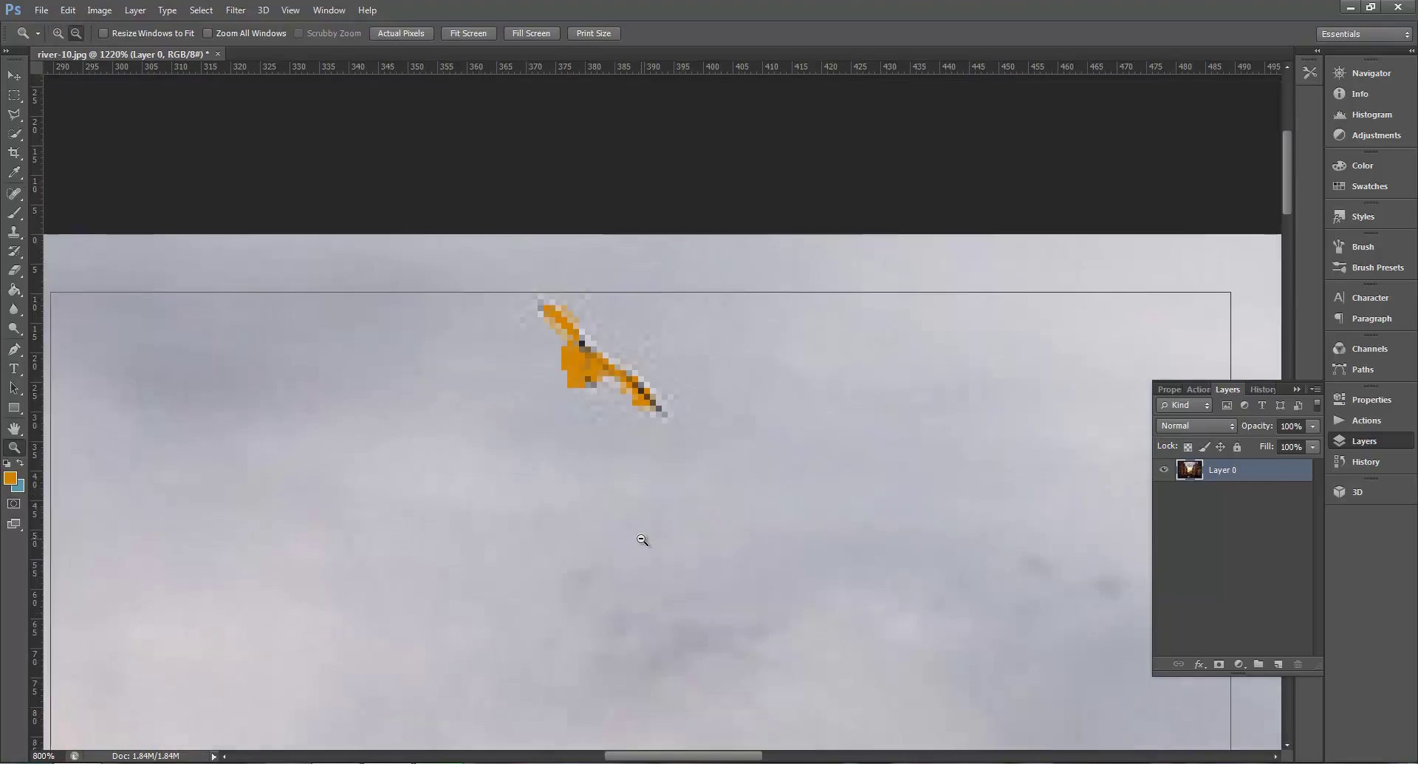
{"action": "left_click", "coordinate": [642, 540], "text": "alt"}
{"action": "left_click", "coordinate": [642, 539], "text": "alt"}
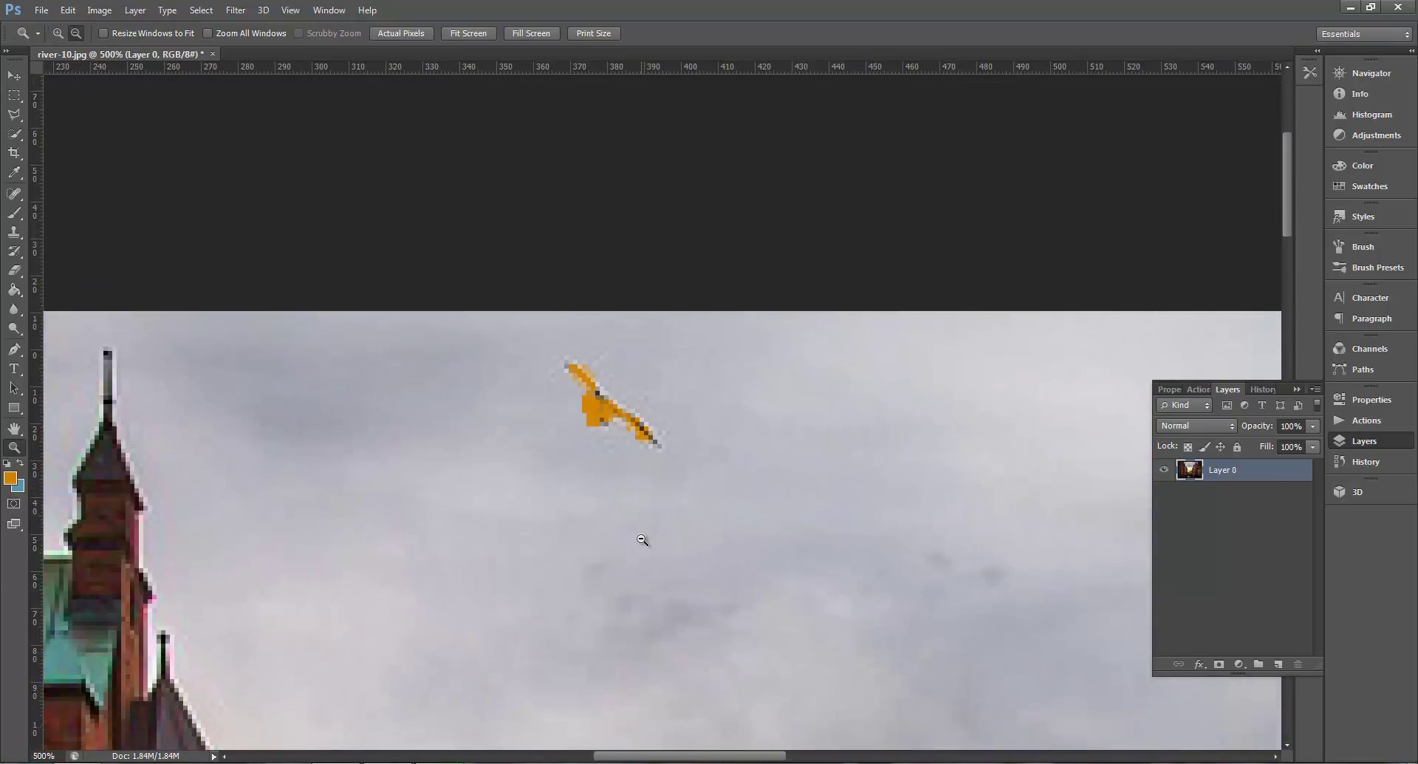
{"action": "left_click", "coordinate": [642, 540], "text": "alt"}
{"action": "left_click", "coordinate": [642, 540], "text": "alt"}
{"action": "left_click", "coordinate": [642, 540], "text": "alt"}
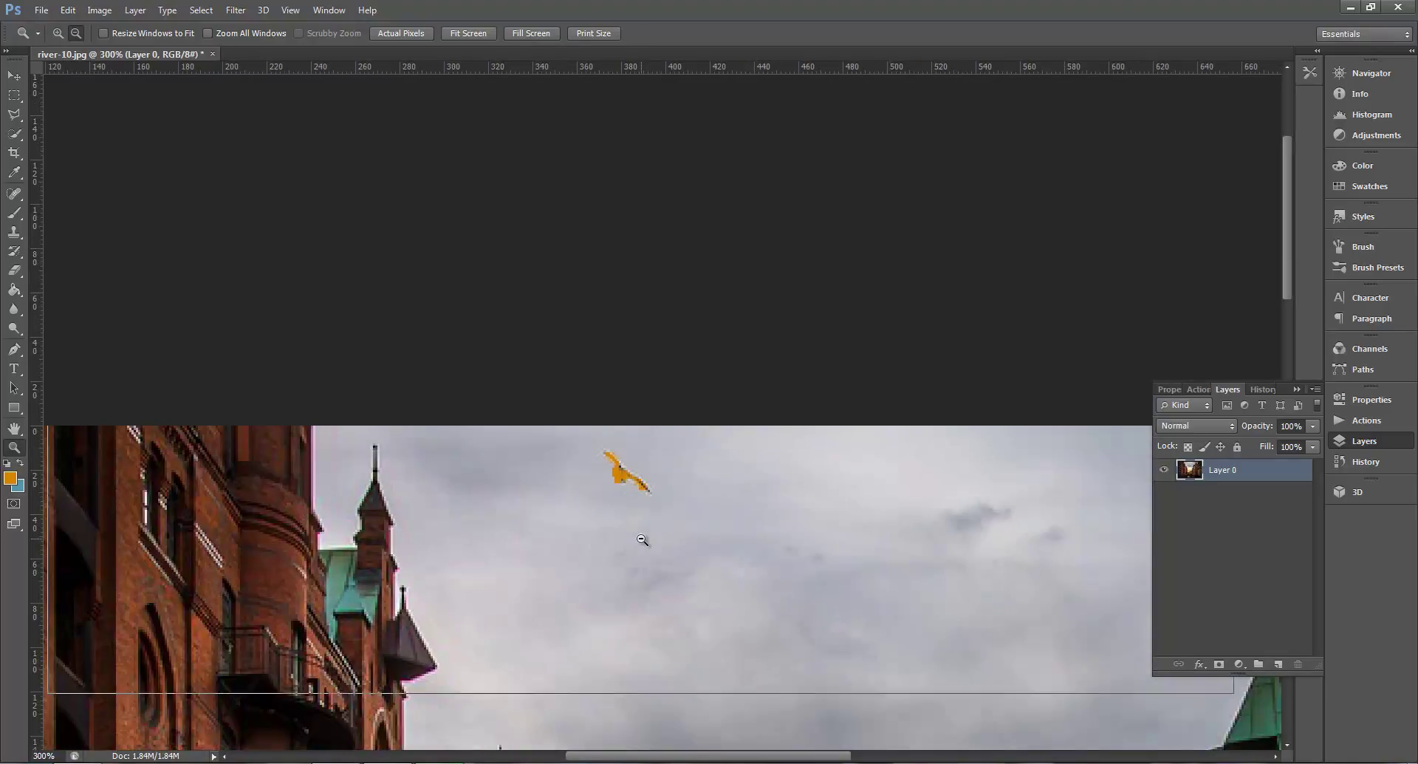
{"action": "left_click", "coordinate": [642, 540], "text": "alt"}
{"action": "left_click", "coordinate": [641, 540], "text": "alt"}
{"action": "key", "text": "space"}
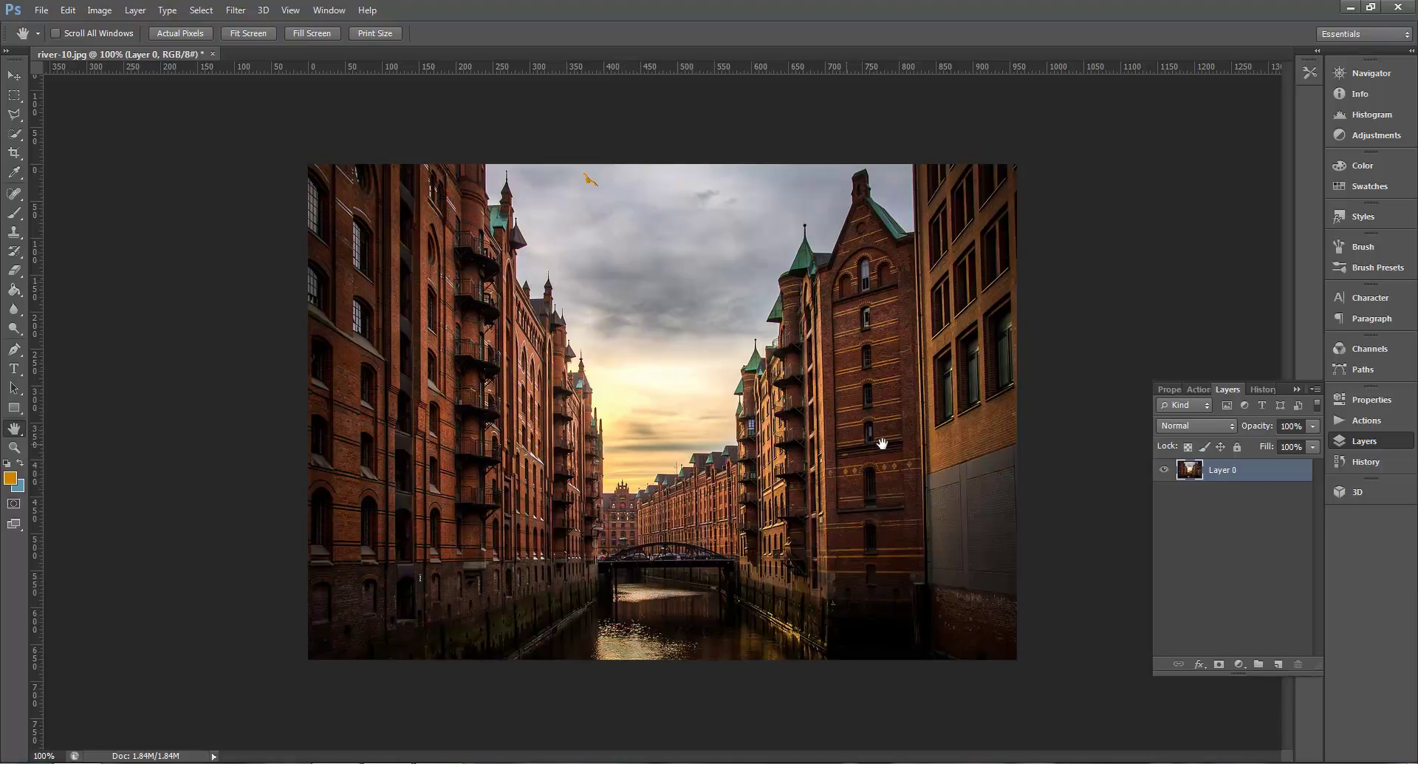
Magnify the centre of the image to 200% with the Zoom tool and return the view to actual pixels
{"action": "left_click", "coordinate": [14, 448]}
{"action": "left_click", "coordinate": [624, 395]}
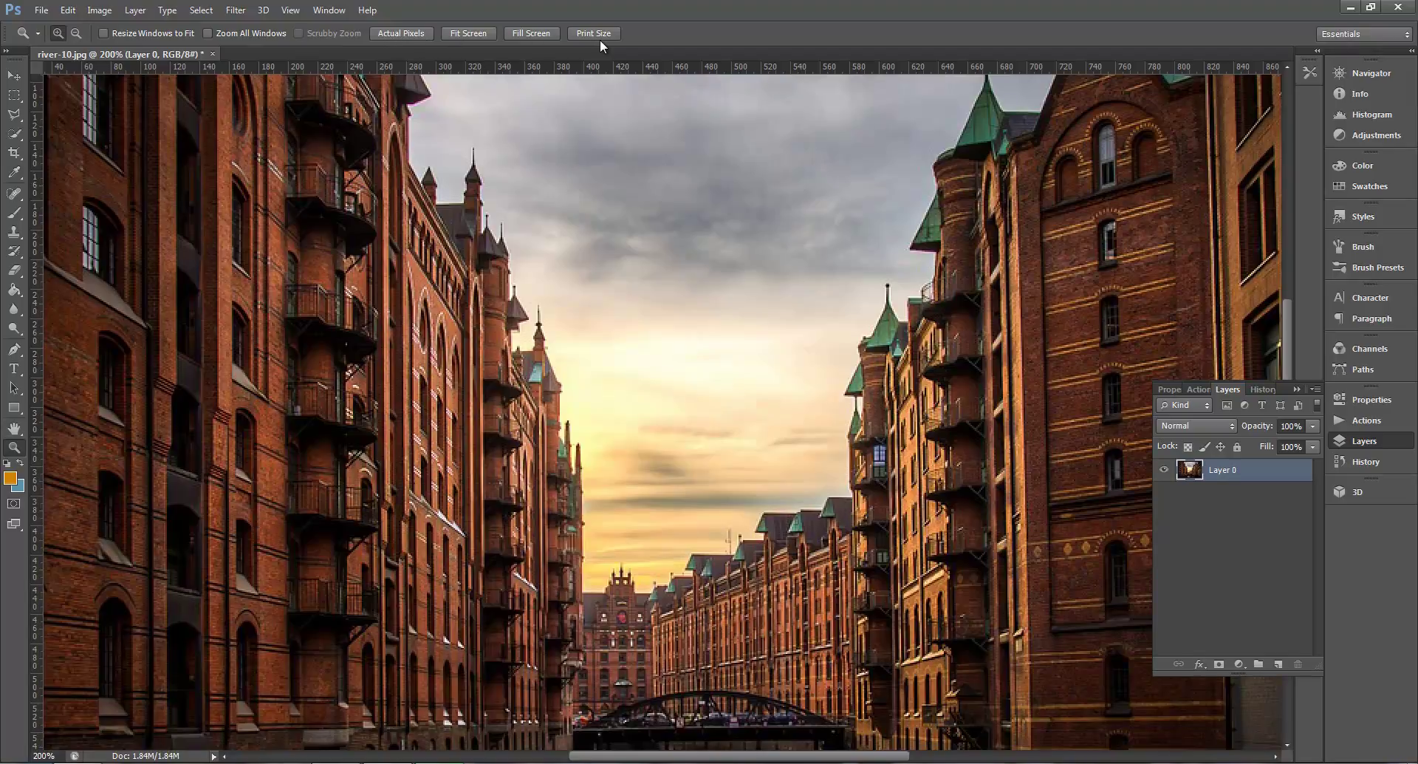
{"action": "left_click", "coordinate": [392, 33]}
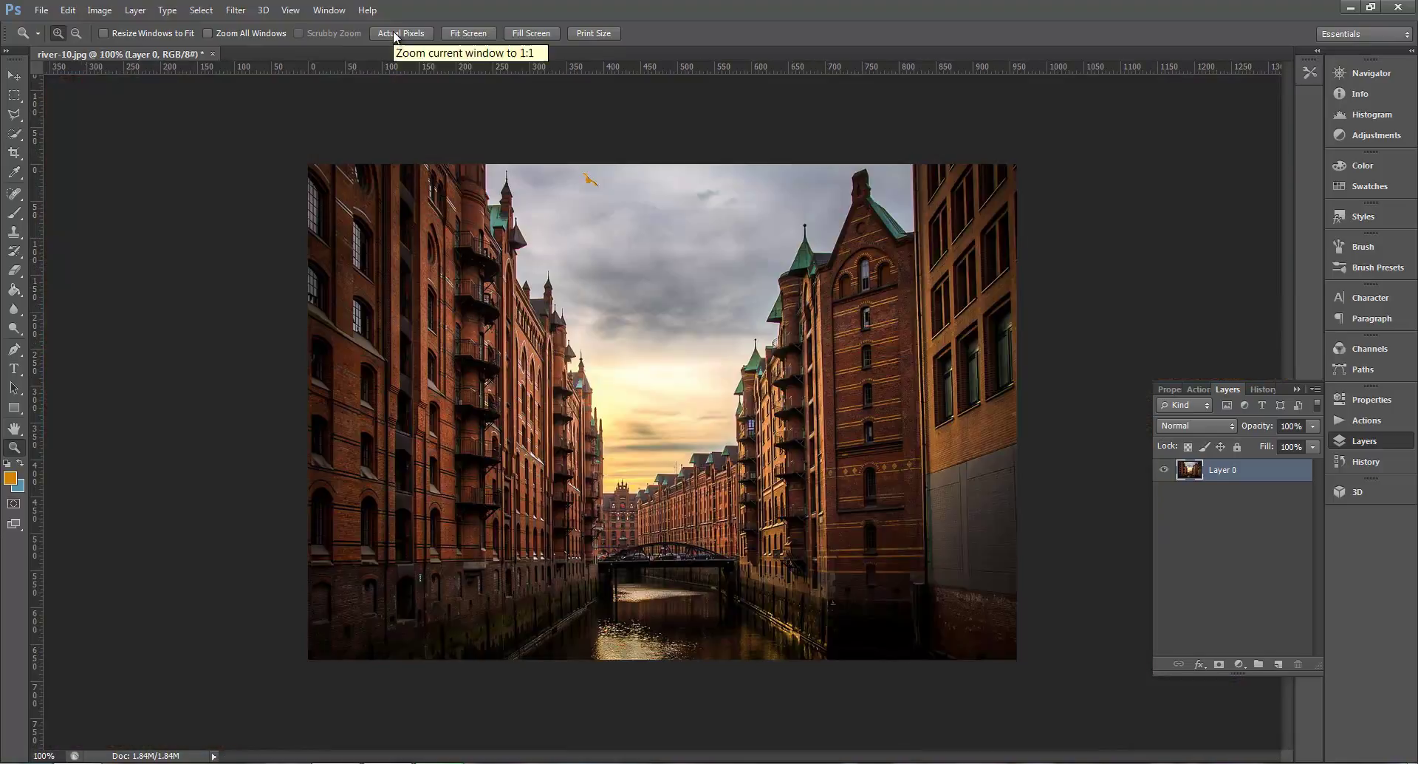
{"action": "left_click", "coordinate": [52, 753]}
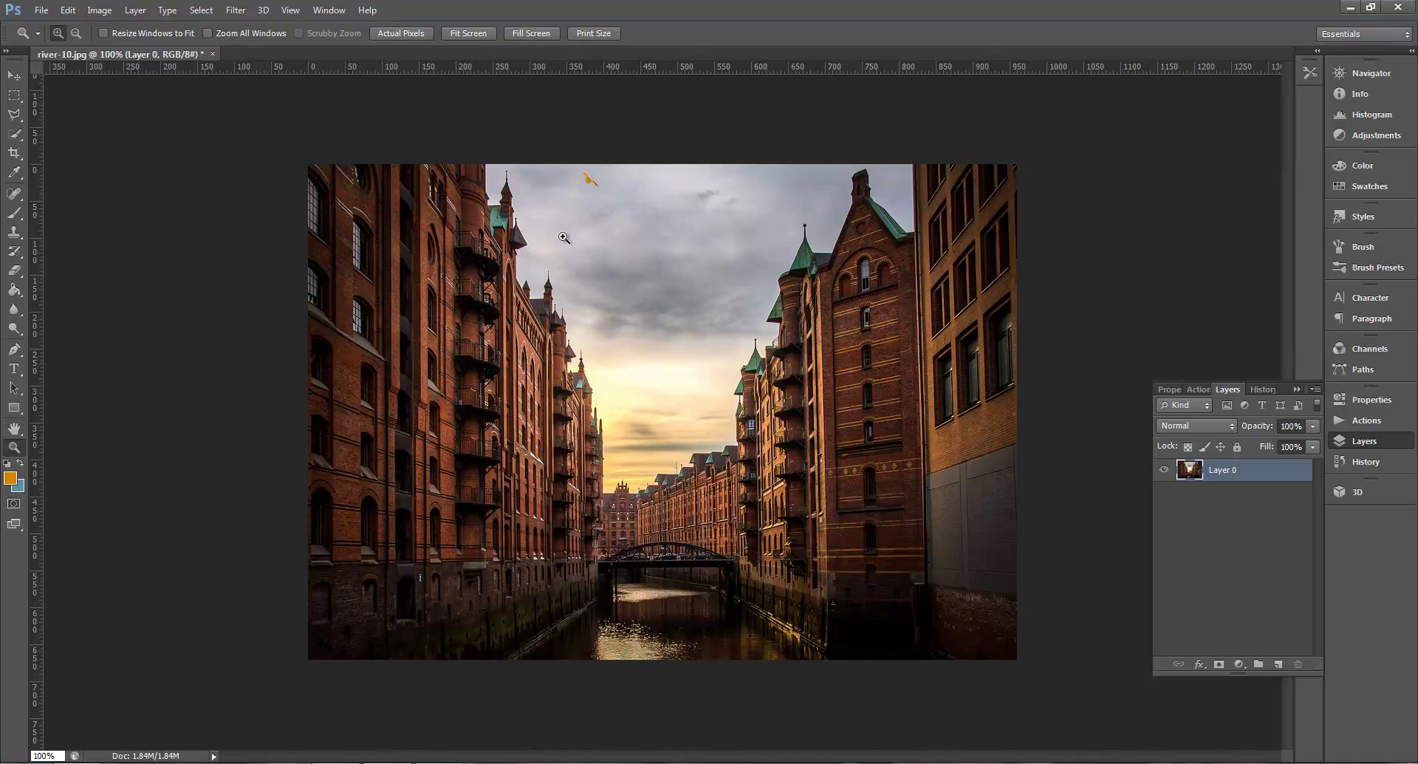
Collapse the Layers panel and compare the image at fit-screen, fill-screen and print size
{"action": "left_click", "coordinate": [1296, 389]}
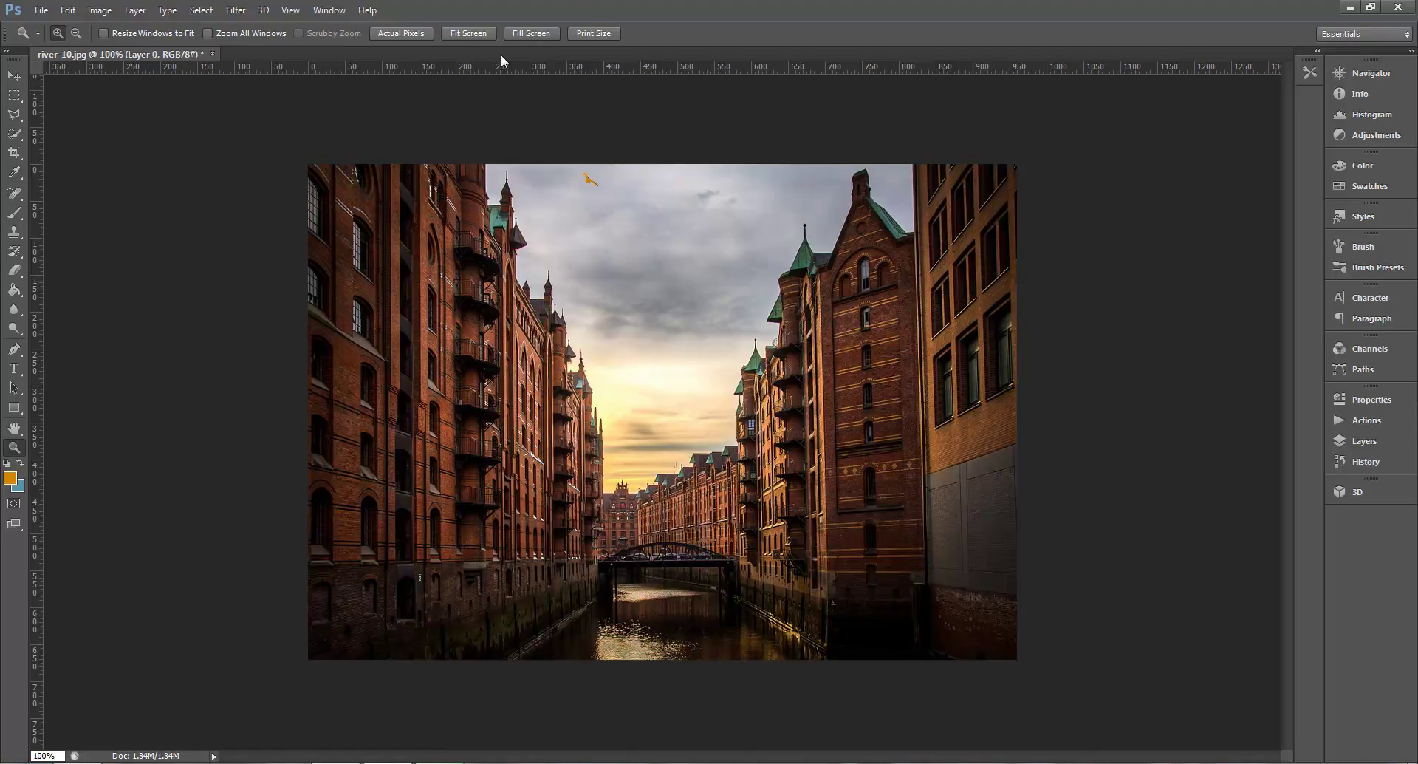
{"action": "left_click", "coordinate": [465, 34]}
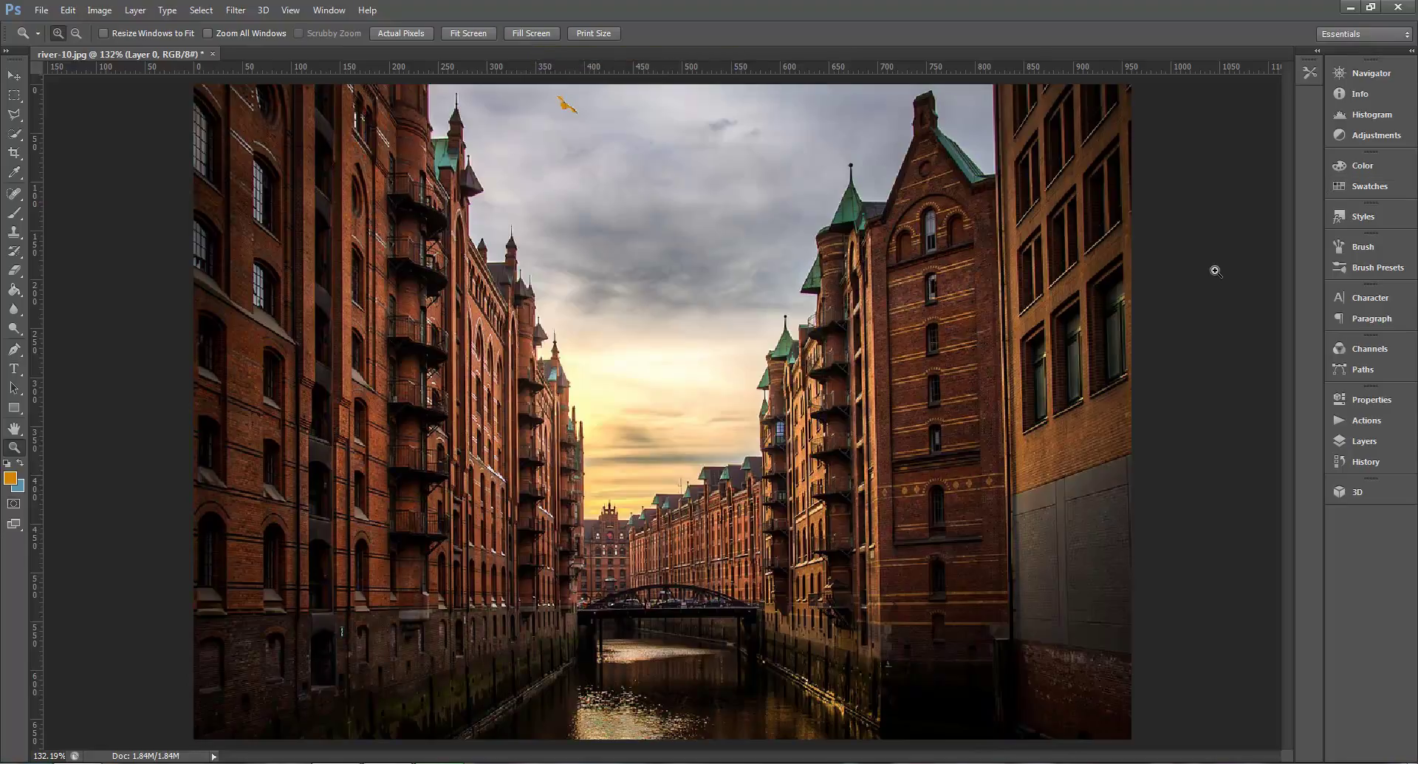
{"action": "left_click", "coordinate": [536, 33]}
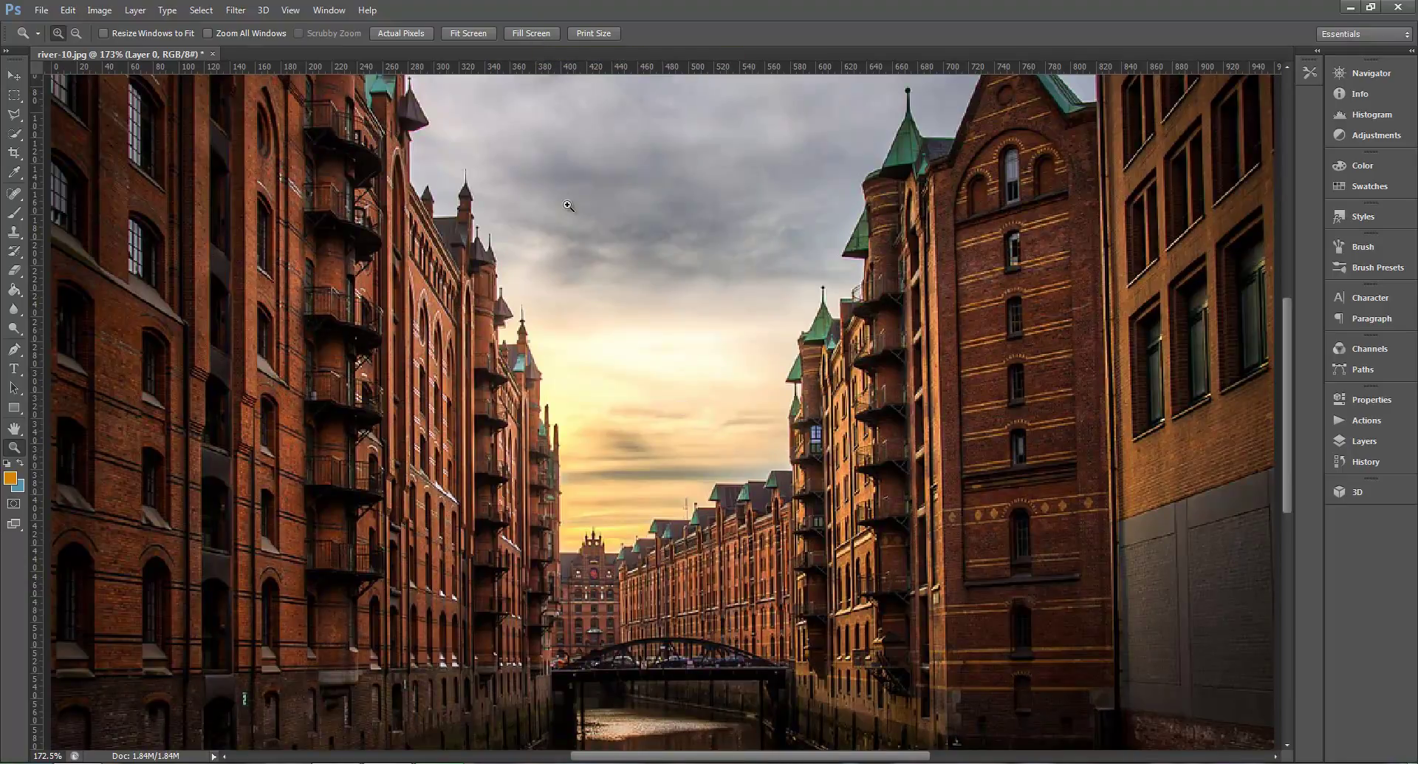
{"action": "left_click", "coordinate": [598, 36]}
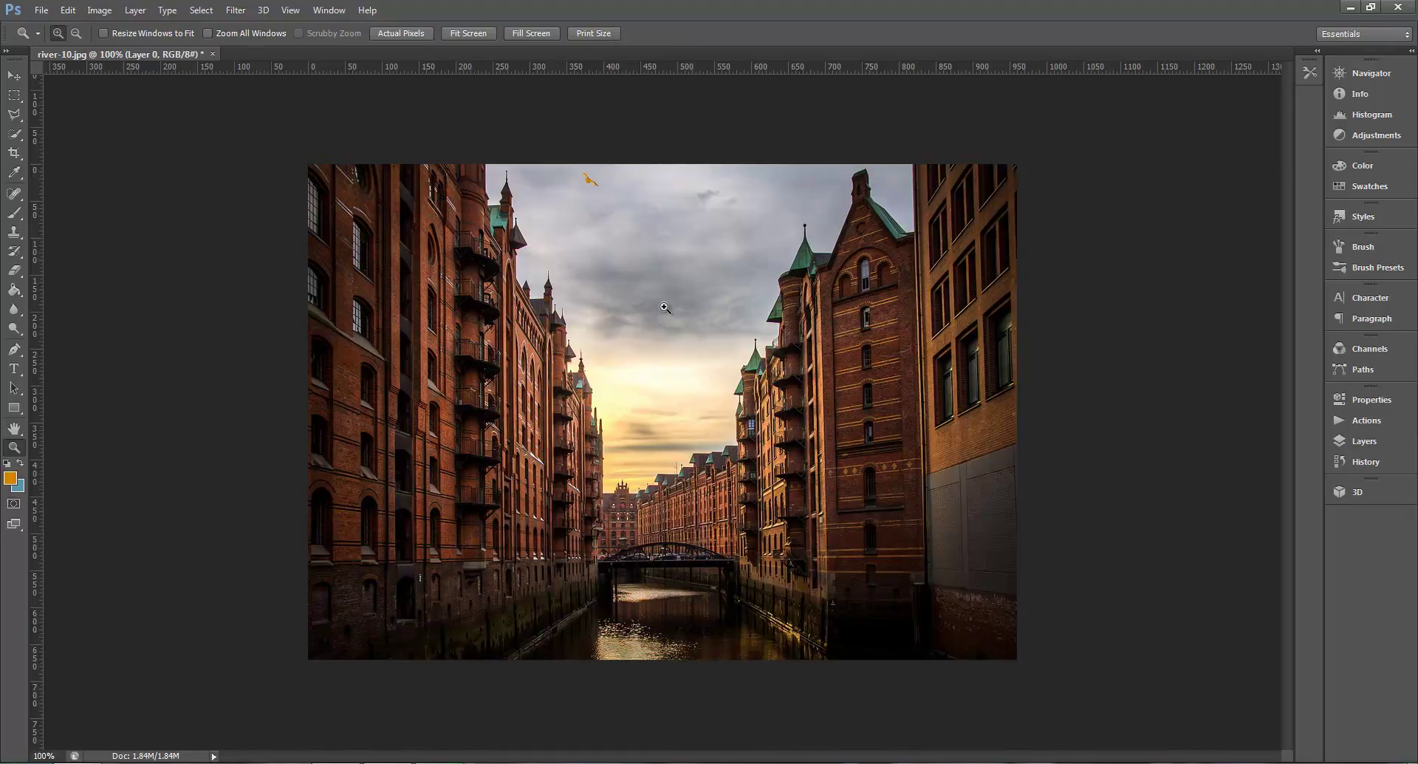
Zoom in step by step on the centre of the image up to 1600%
{"action": "key", "text": "alt"}
{"action": "key", "text": "ctrl"}
{"action": "key", "text": "ctrl+plus"}
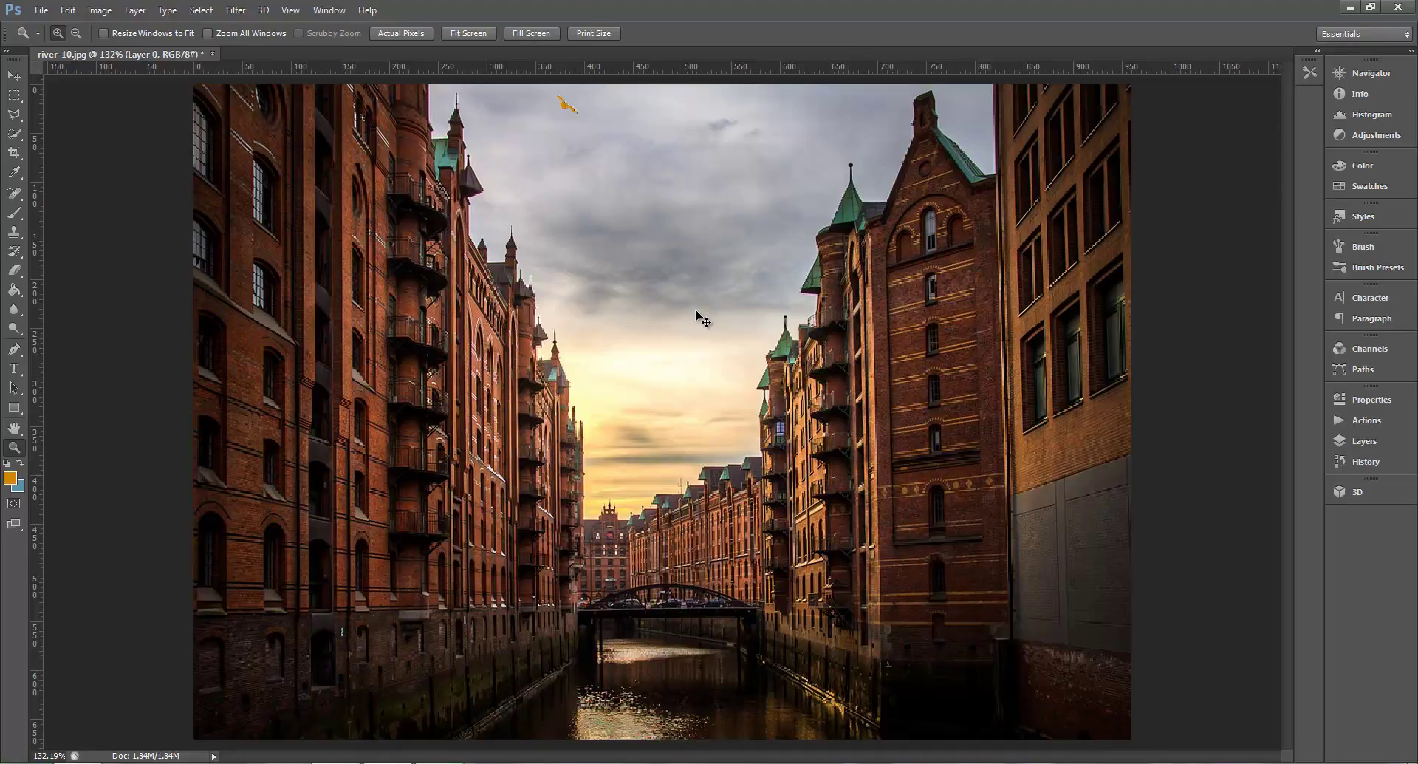
{"action": "key", "text": "ctrl+plus"}
{"action": "key", "text": "ctrl+plus"}
{"action": "key", "text": "ctrl+plus"}
{"action": "key", "text": "ctrl+plus"}
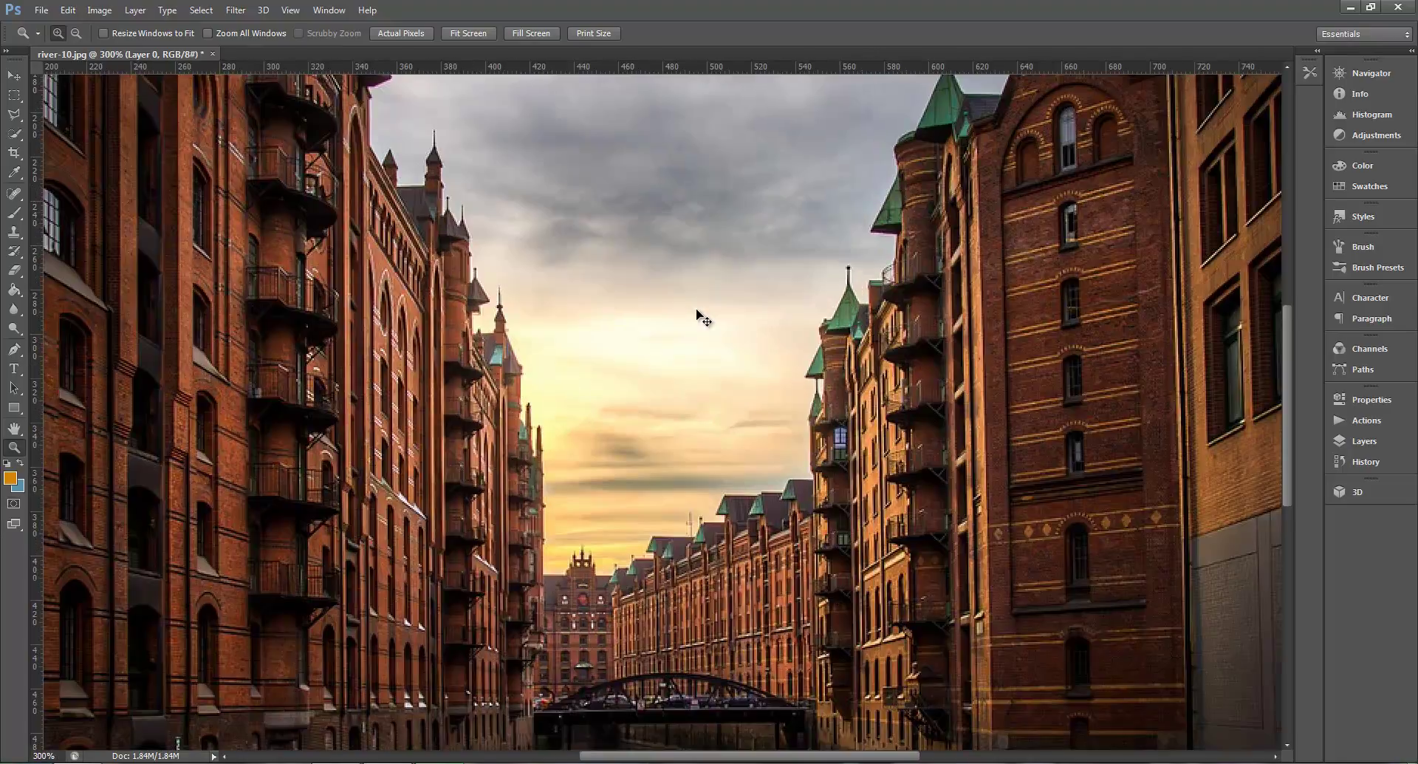
{"action": "key", "text": "ctrl+plus"}
{"action": "key", "text": "ctrl+plus"}
{"action": "key", "text": "ctrl+plus"}
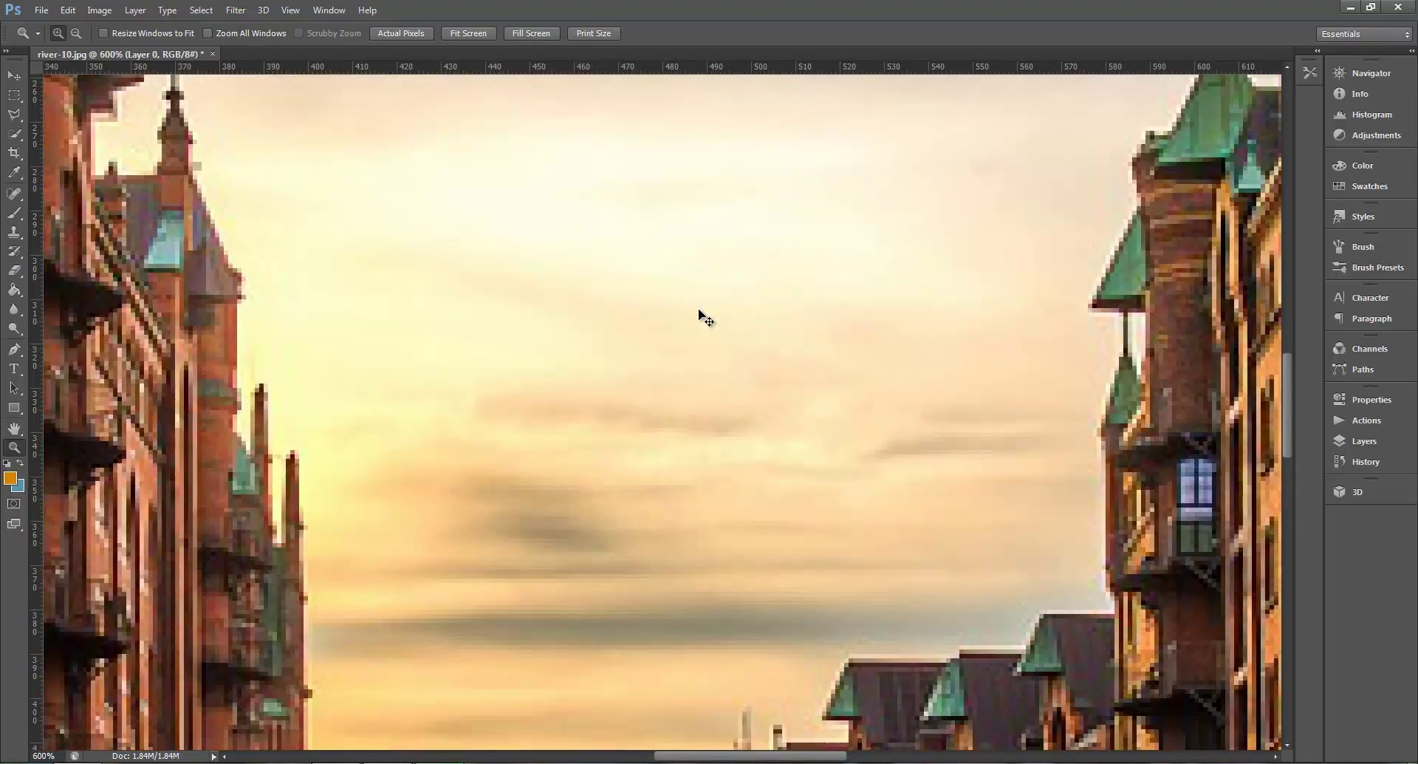
{"action": "key", "text": "ctrl+plus"}
{"action": "key", "text": "ctrl+plus"}
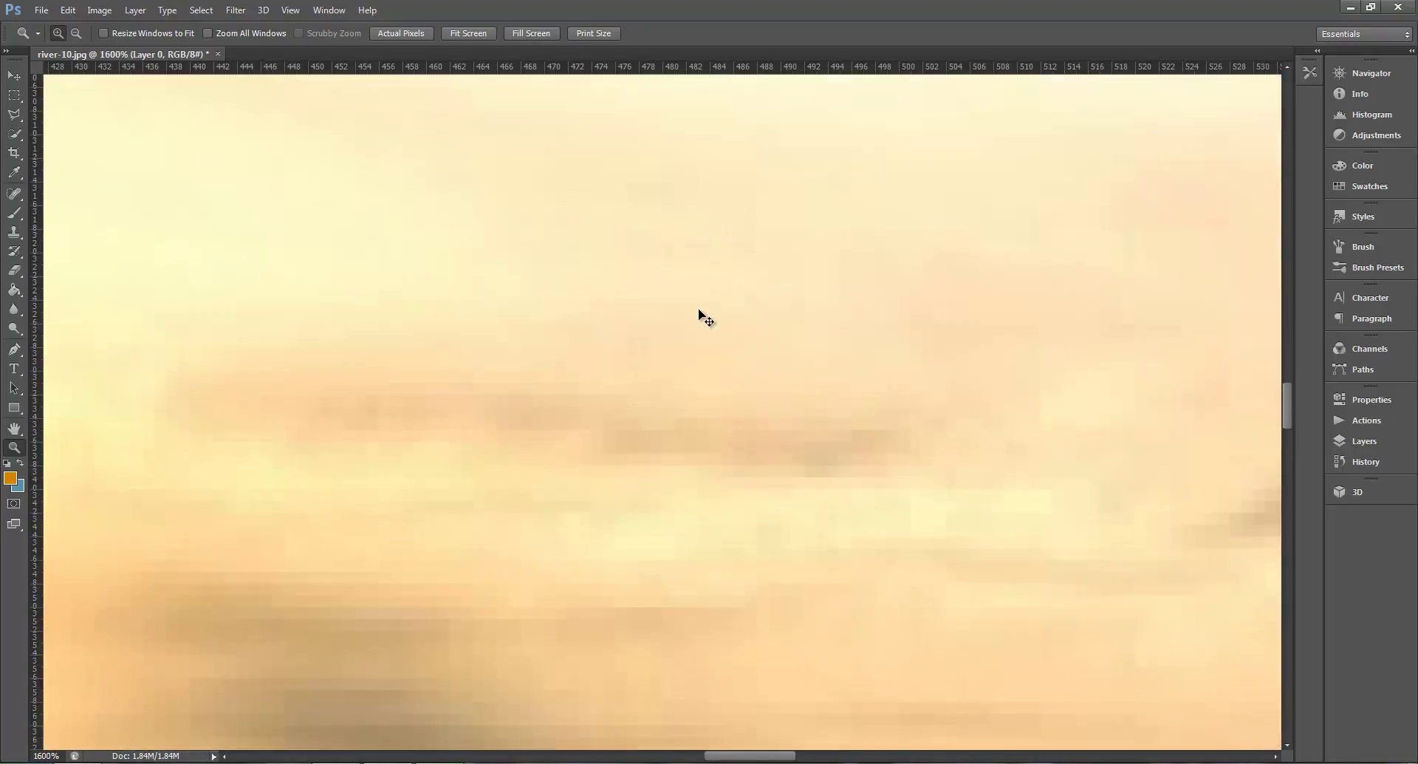
Zoom out step by step from the sky until the image is shown at 16.67%
{"action": "key", "text": "ctrl+1"}
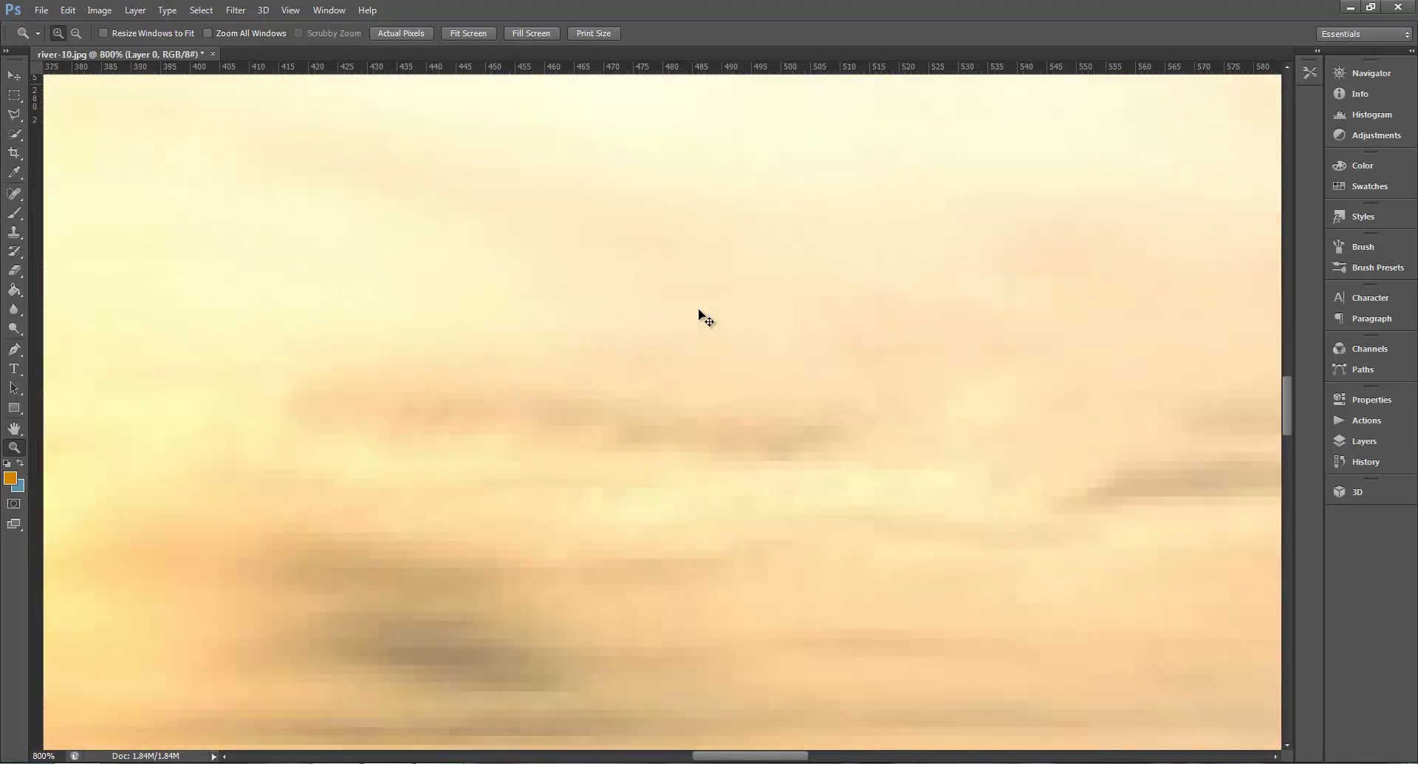
{"action": "key", "text": "ctrl+minus"}
{"action": "key", "text": "ctrl+minus"}
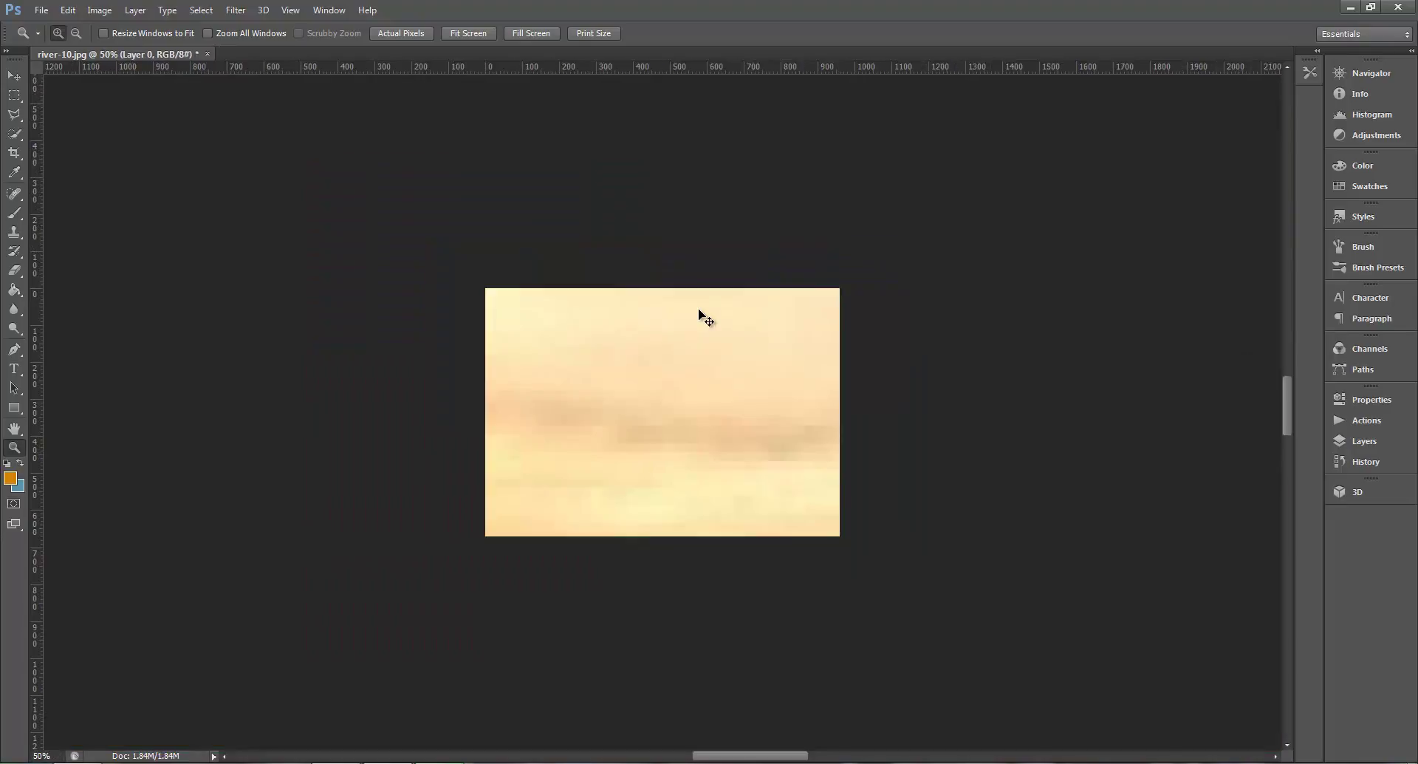
{"action": "key", "text": "ctrl+minus"}
{"action": "key", "text": "ctrl+minus"}
{"action": "key", "text": "ctrl+minus"}
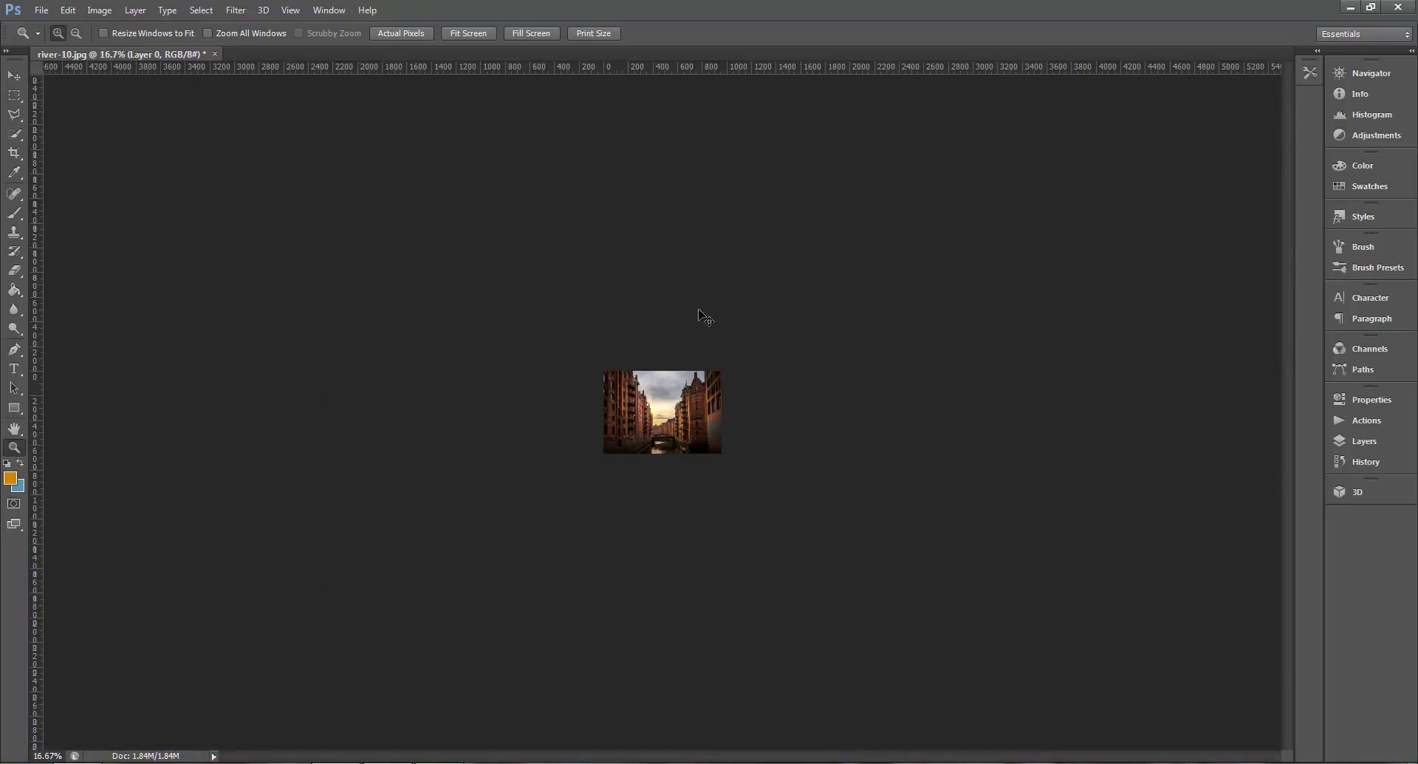
Enlarge the view to 66.67% and fit the whole image on the screen
{"action": "key", "text": "ctrl+plus"}
{"action": "key", "text": "ctrl+plus"}
{"action": "key", "text": "ctrl+plus"}
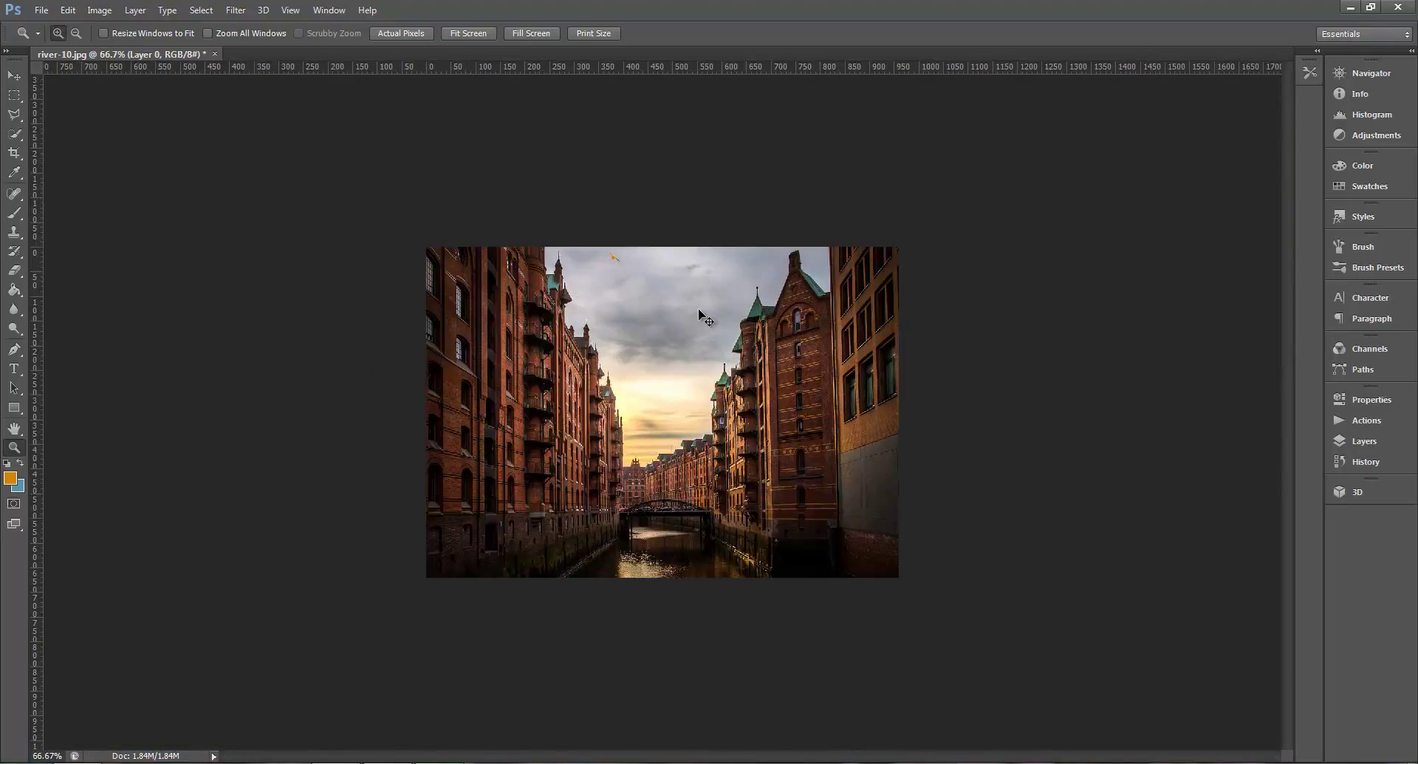
{"action": "key", "text": "ctrl+0"}
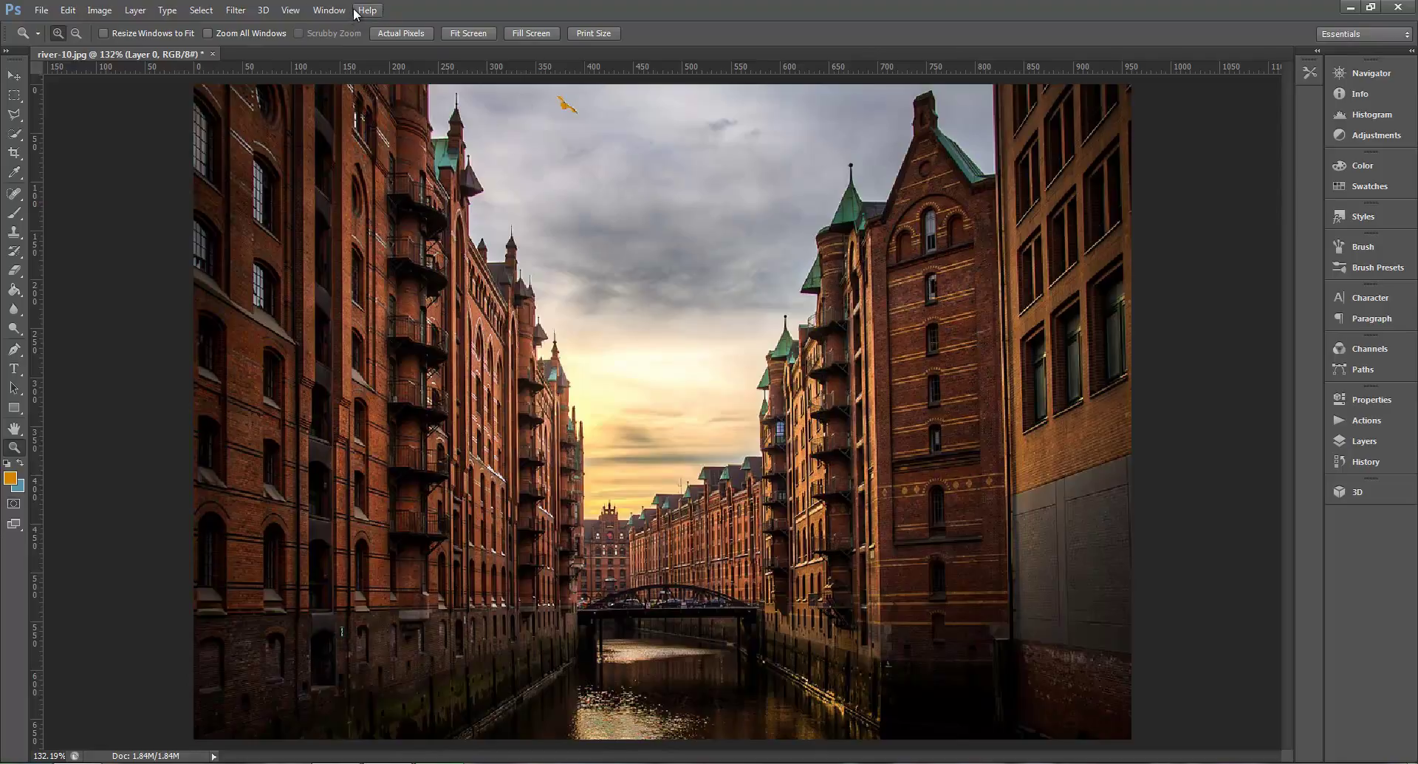
Show the Navigator and use its zoom slider to view the image at 100% and at about 212%
{"action": "left_click", "coordinate": [330, 10]}
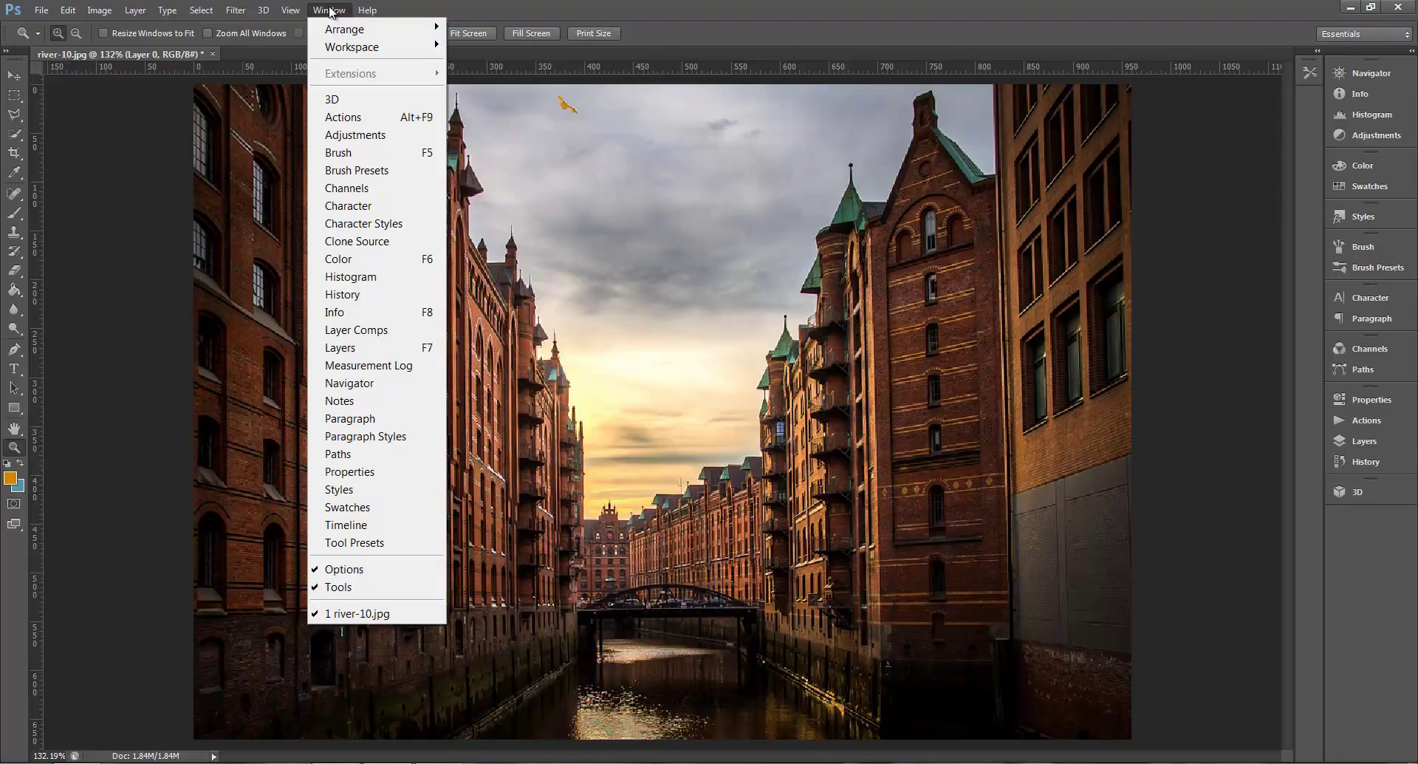
{"action": "left_click", "coordinate": [350, 384]}
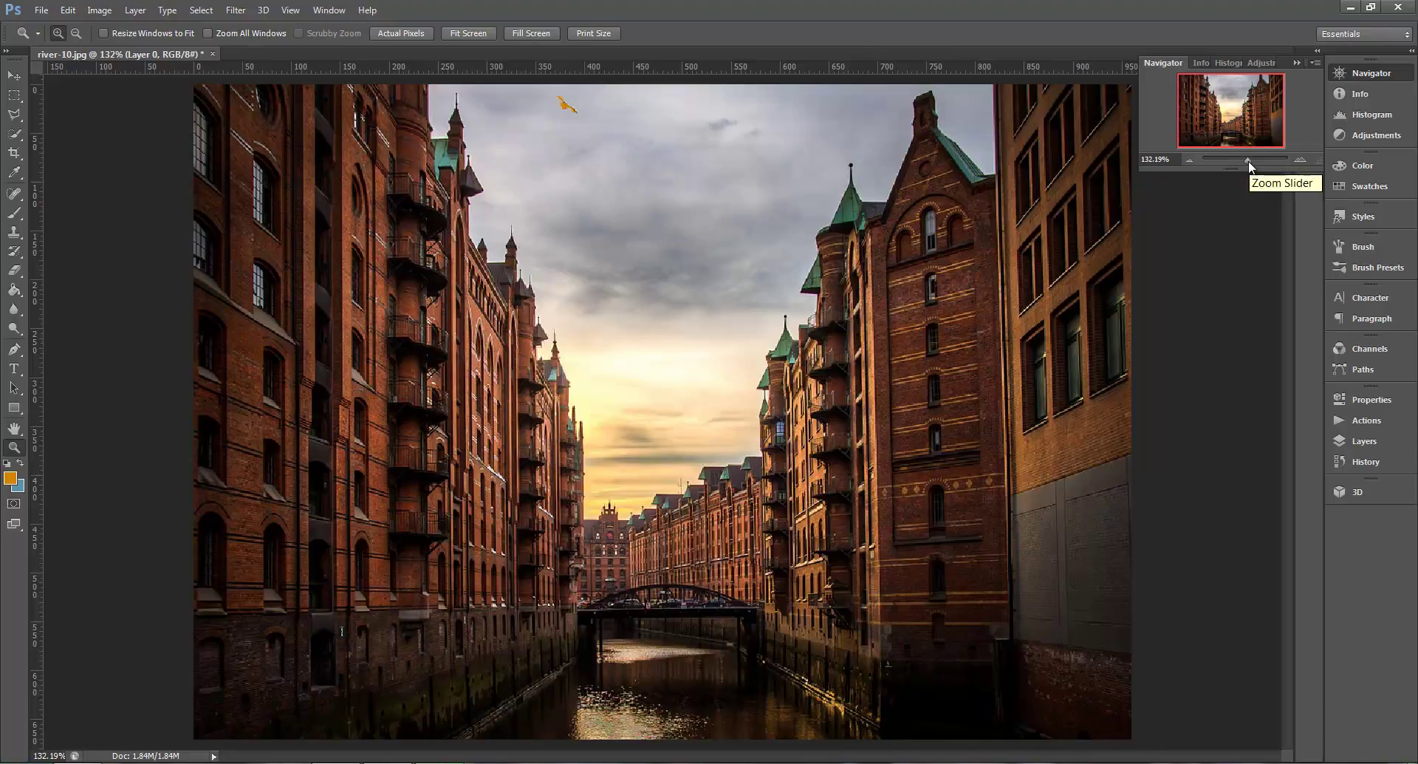
{"action": "mouse_move", "coordinate": [1247, 161]}
{"action": "left_mouse_down"}
{"action": "mouse_move", "coordinate": [1222, 161]}
{"action": "mouse_move", "coordinate": [1244, 162]}
{"action": "left_mouse_up"}
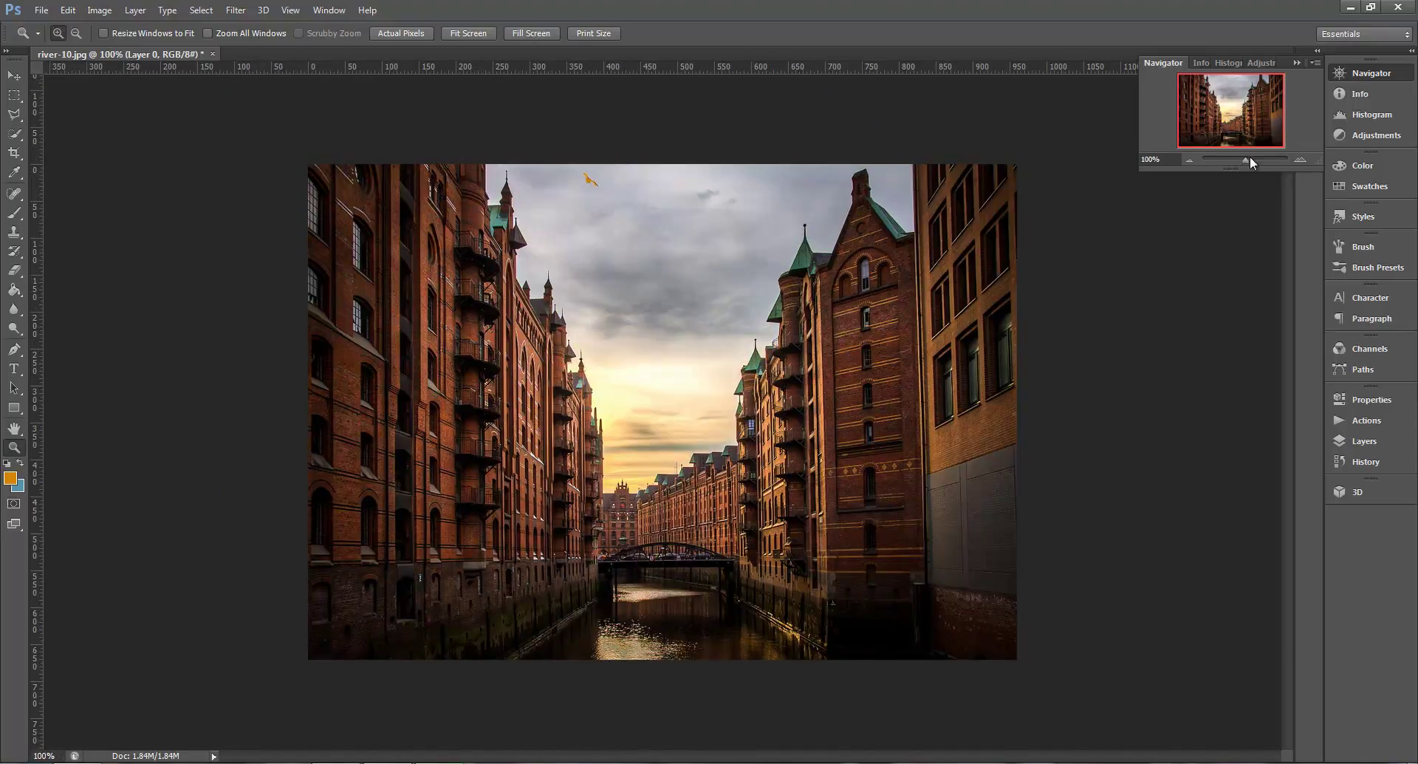
{"action": "left_click_drag", "start_coordinate": [1247, 161], "coordinate": [1254, 158]}
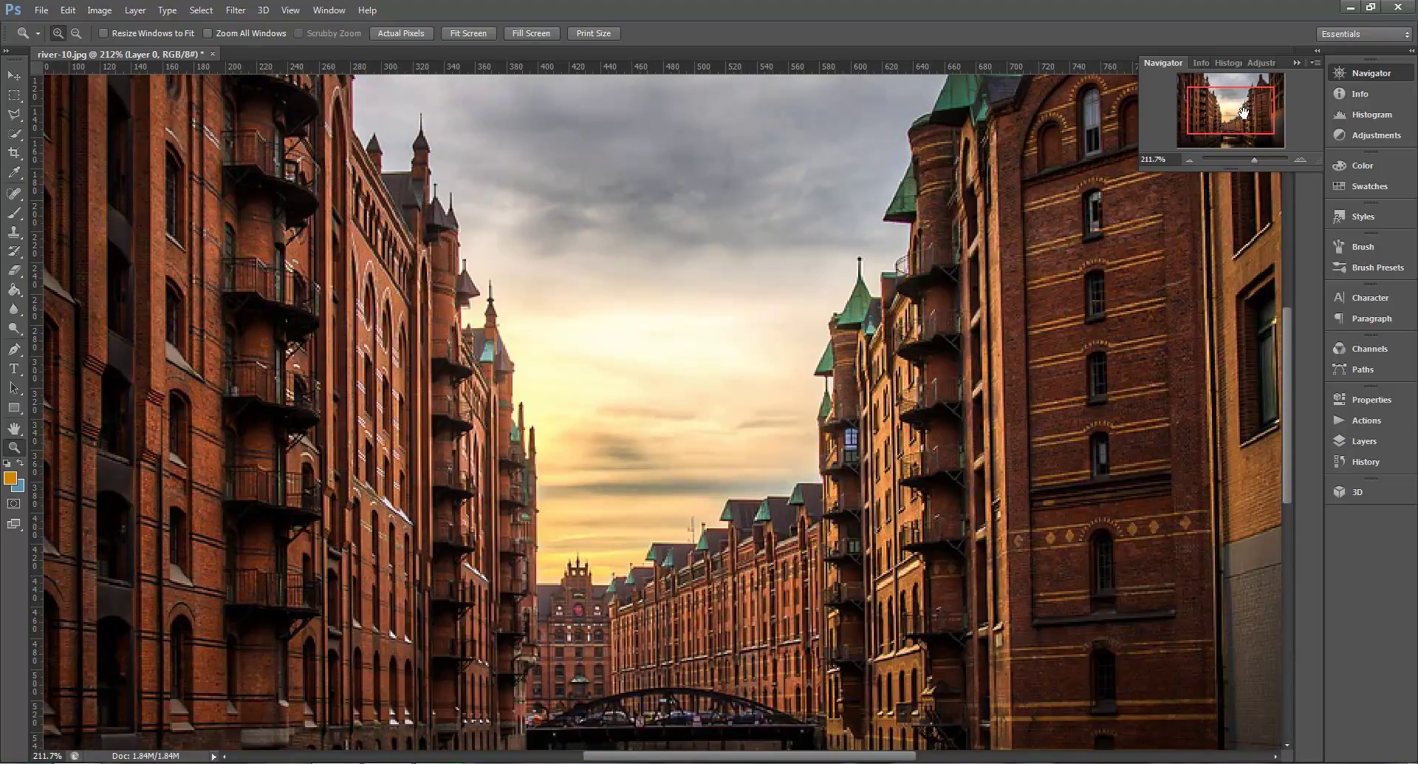
Move the Navigator's view frame from the bird down to the bridge and rooftops, and raise the magnification to 3200%
{"action": "left_click_drag", "start_coordinate": [1229, 113], "coordinate": [1196, 99]}
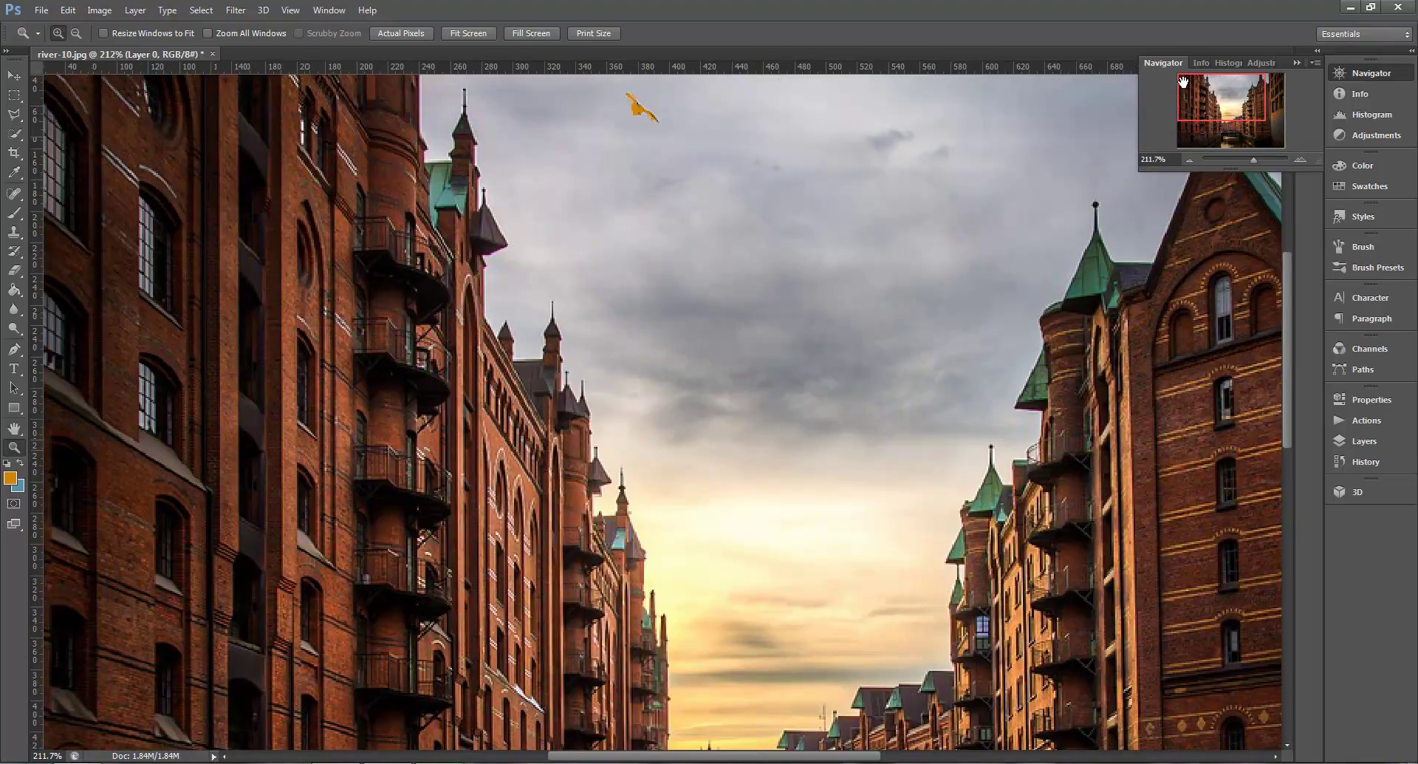
{"action": "left_click_drag", "start_coordinate": [1228, 96], "coordinate": [1260, 161]}
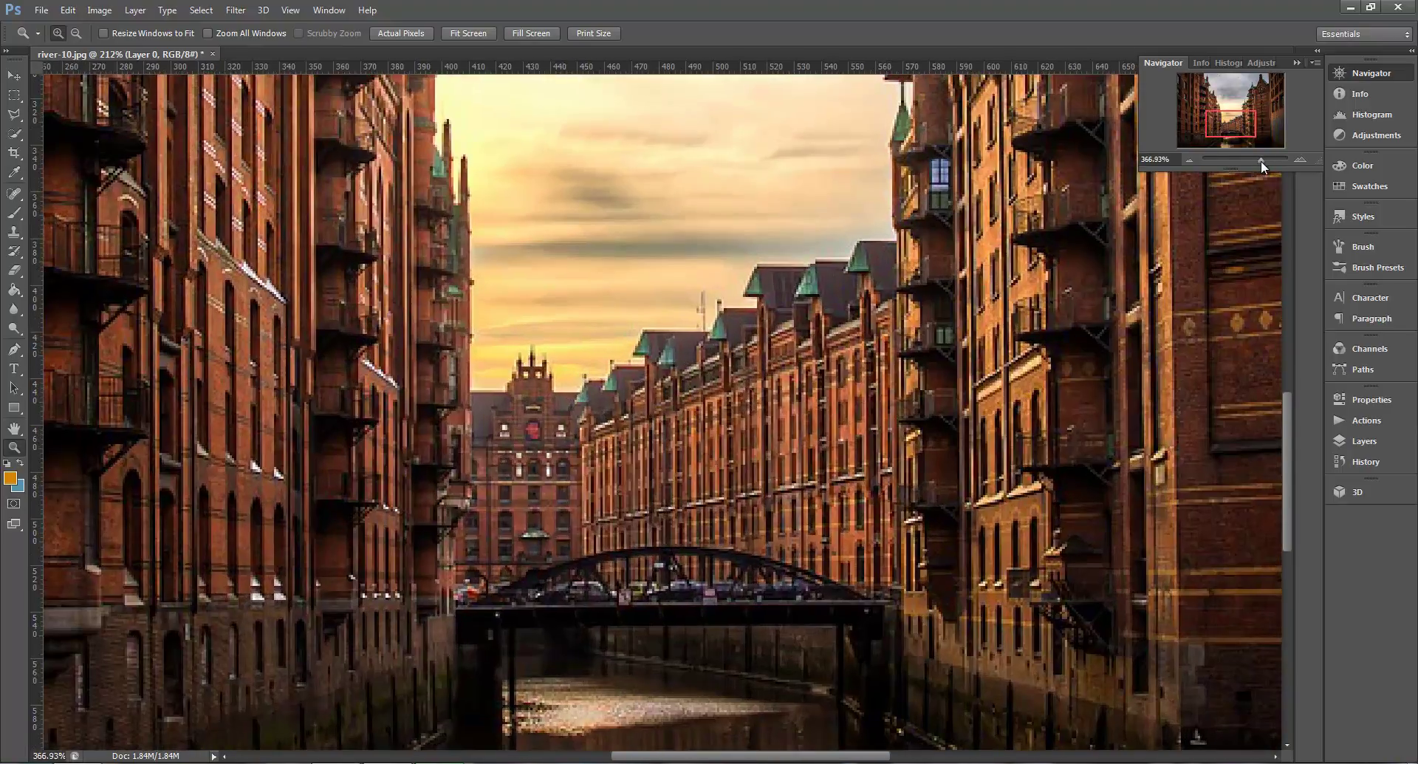
{"action": "mouse_move", "coordinate": [1237, 123]}
{"action": "left_mouse_down"}
{"action": "mouse_move", "coordinate": [1268, 161]}
{"action": "mouse_move", "coordinate": [1232, 127]}
{"action": "mouse_move", "coordinate": [1232, 101]}
{"action": "mouse_move", "coordinate": [1234, 145]}
{"action": "mouse_move", "coordinate": [1234, 124]}
{"action": "left_mouse_up"}
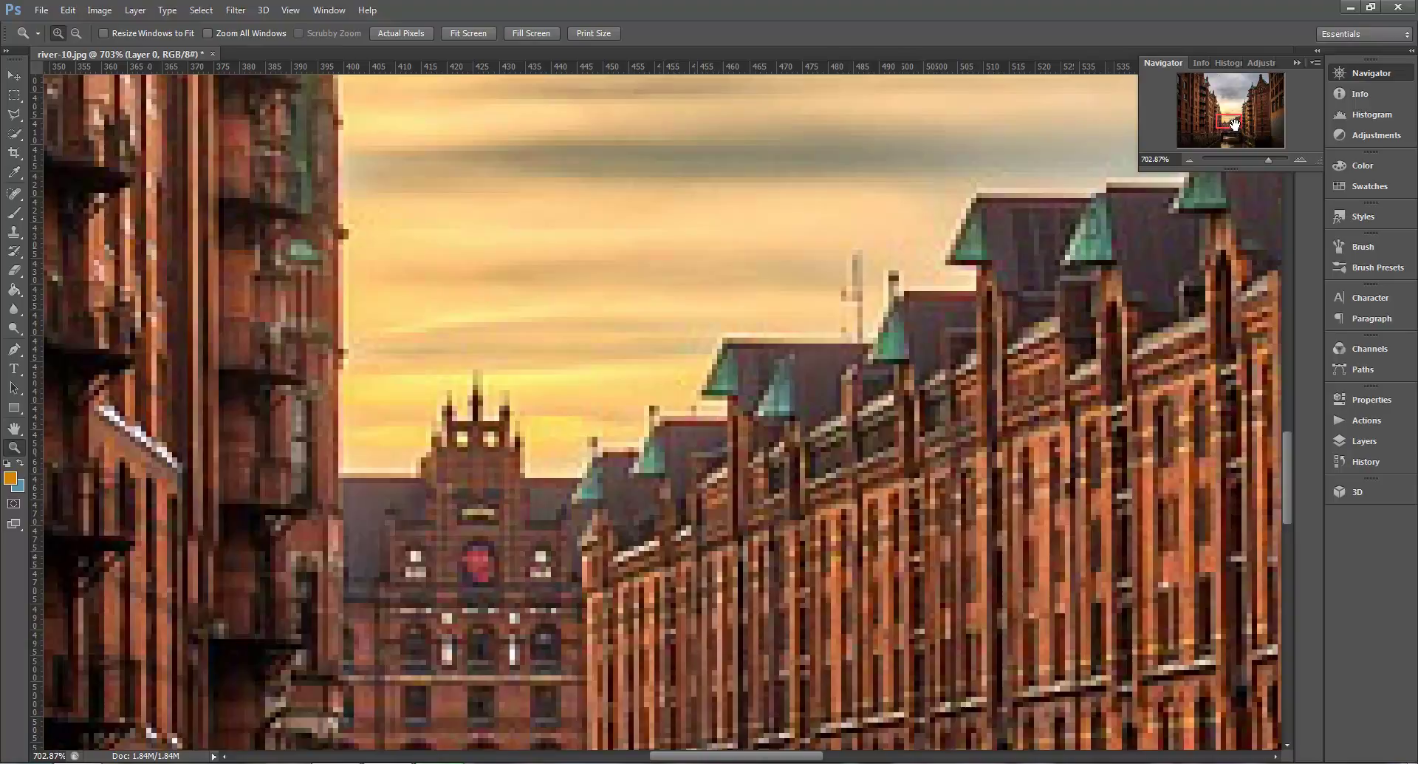
{"action": "left_click_drag", "start_coordinate": [1270, 162], "coordinate": [1304, 163]}
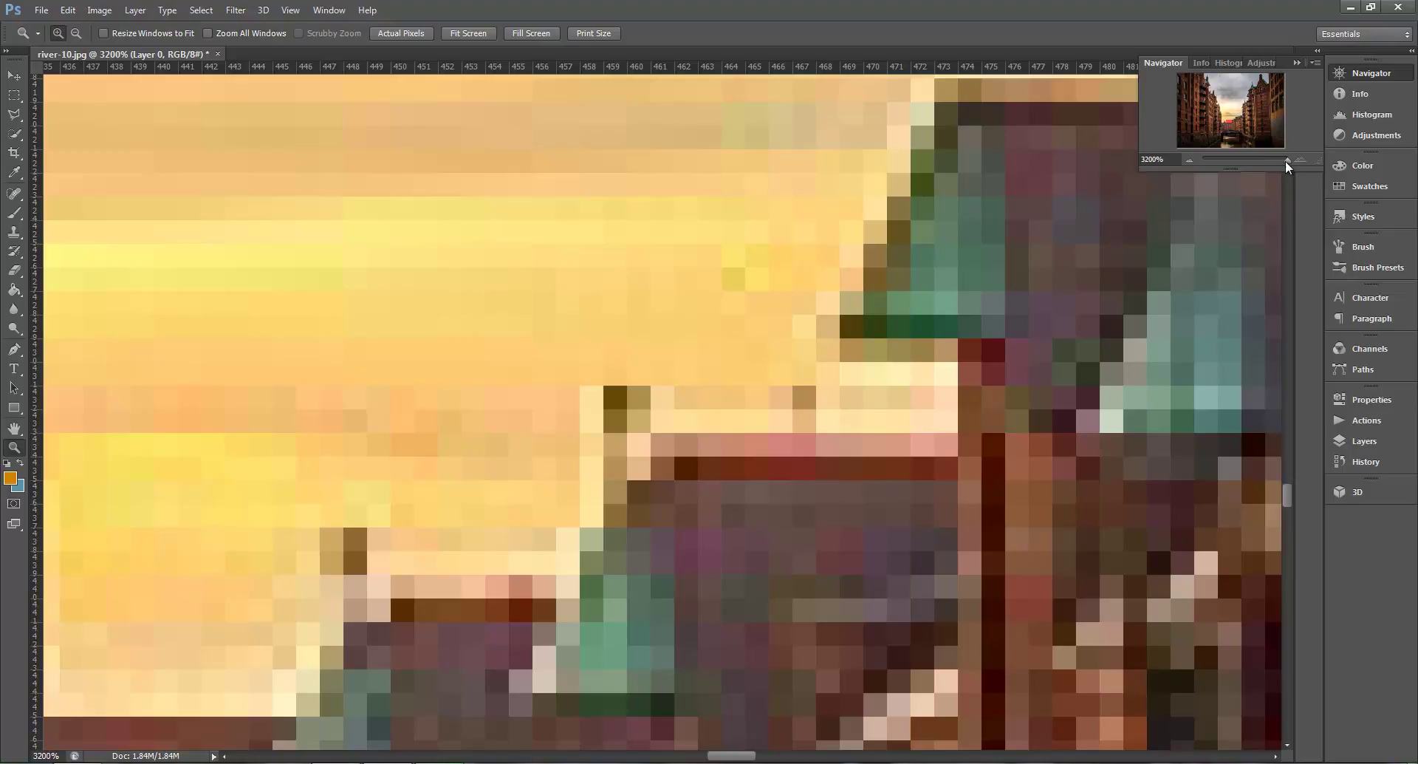
Reduce river-10's view to 105.13% in the Navigator and open the architecture-03 image from the Buildings folder
{"action": "left_click_drag", "start_coordinate": [1286, 161], "coordinate": [1247, 161]}
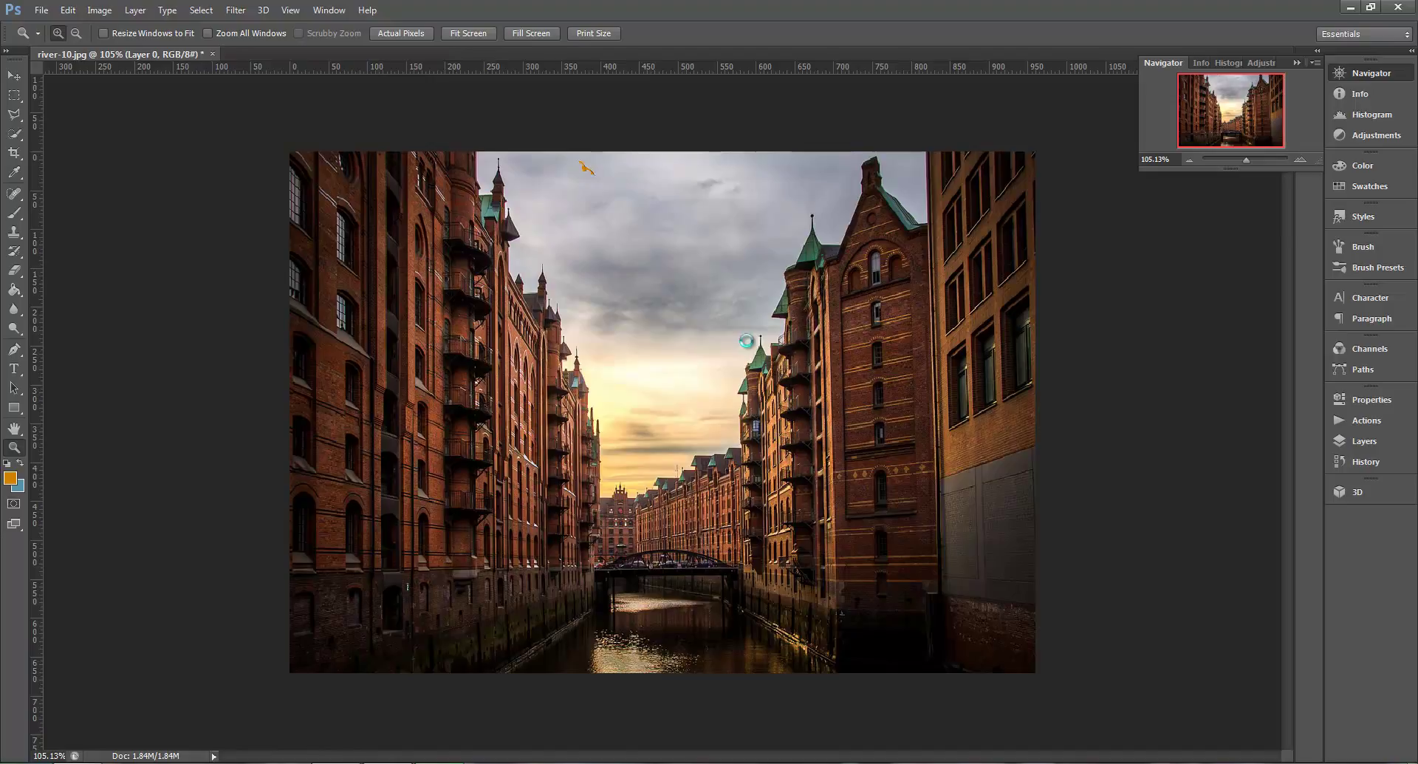
{"action": "key", "text": "ctrl+o"}
{"action": "left_click", "coordinate": [577, 155]}
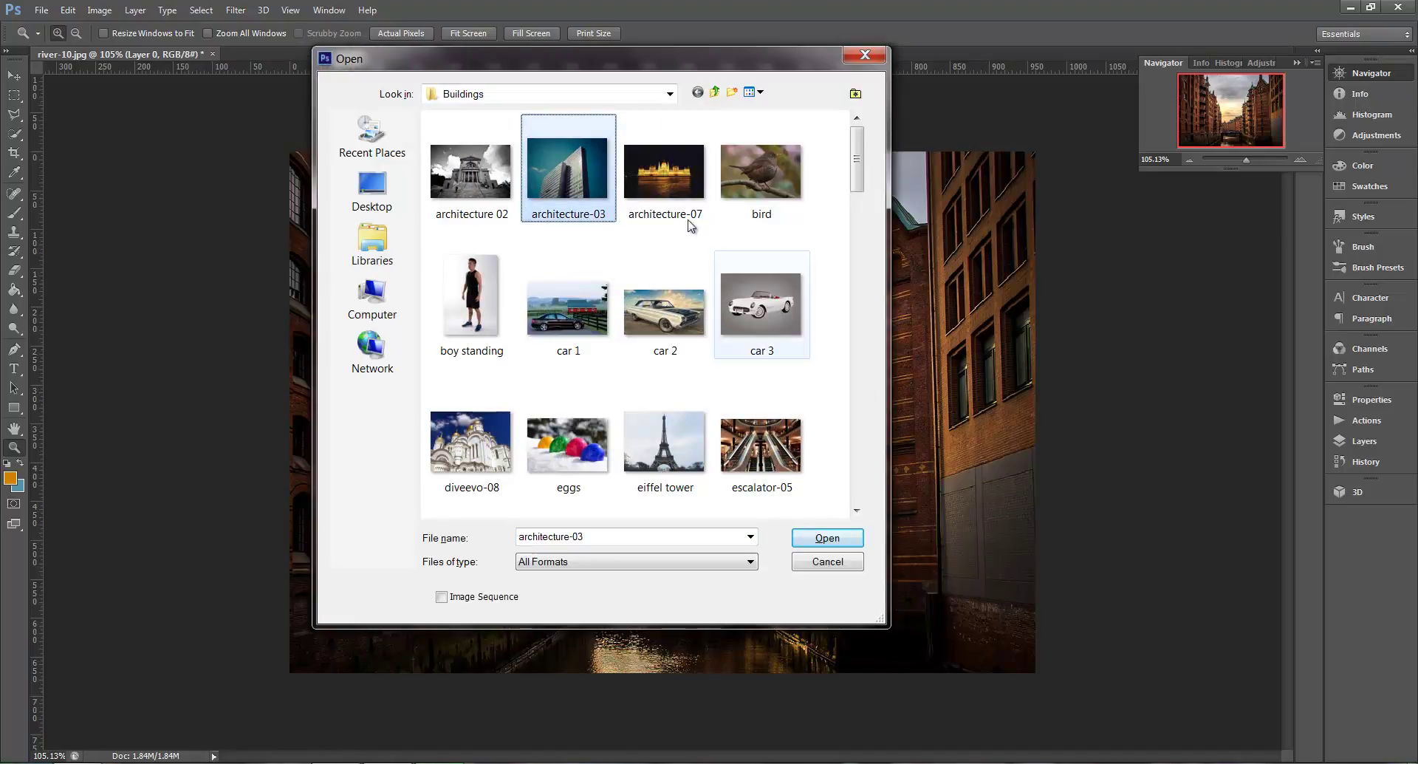
{"action": "left_click", "coordinate": [818, 545]}
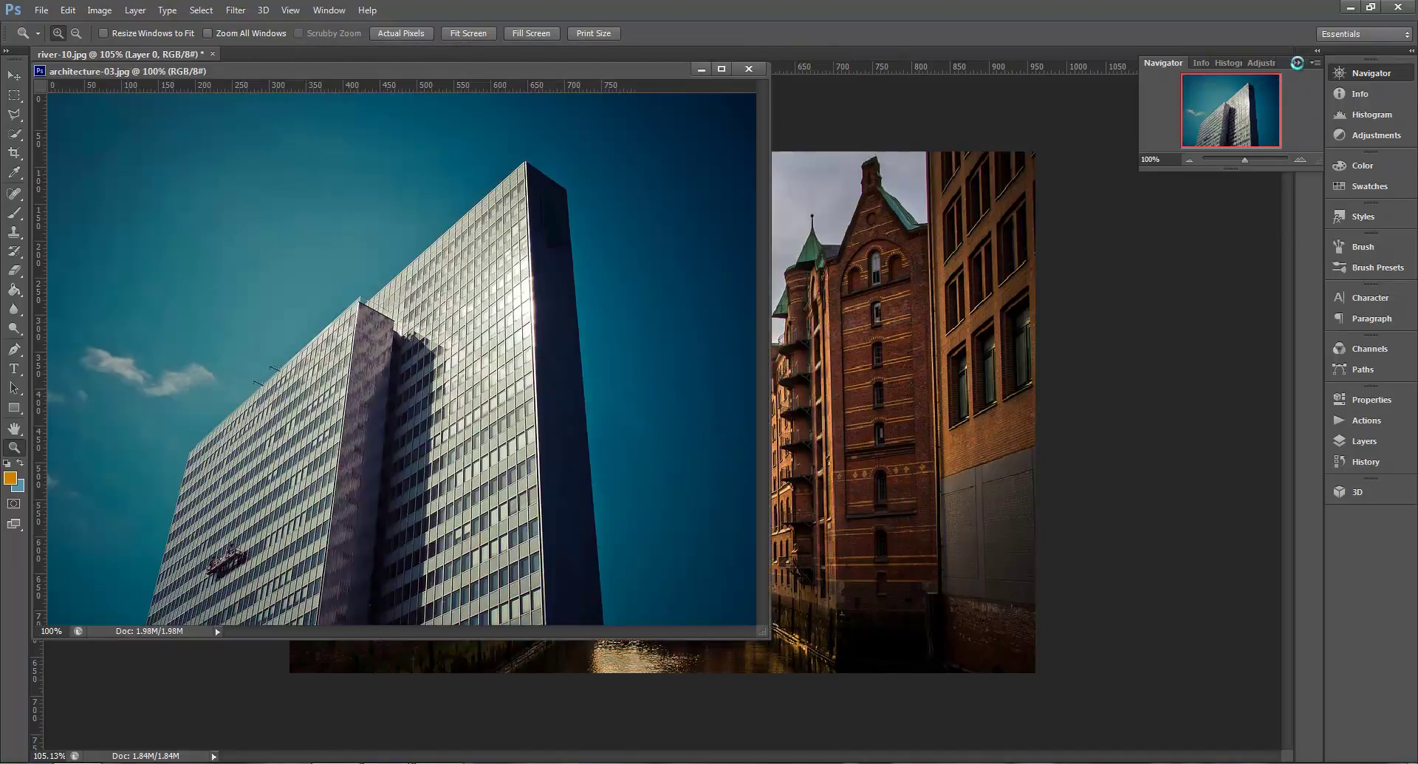
{"action": "left_click", "coordinate": [1297, 62]}
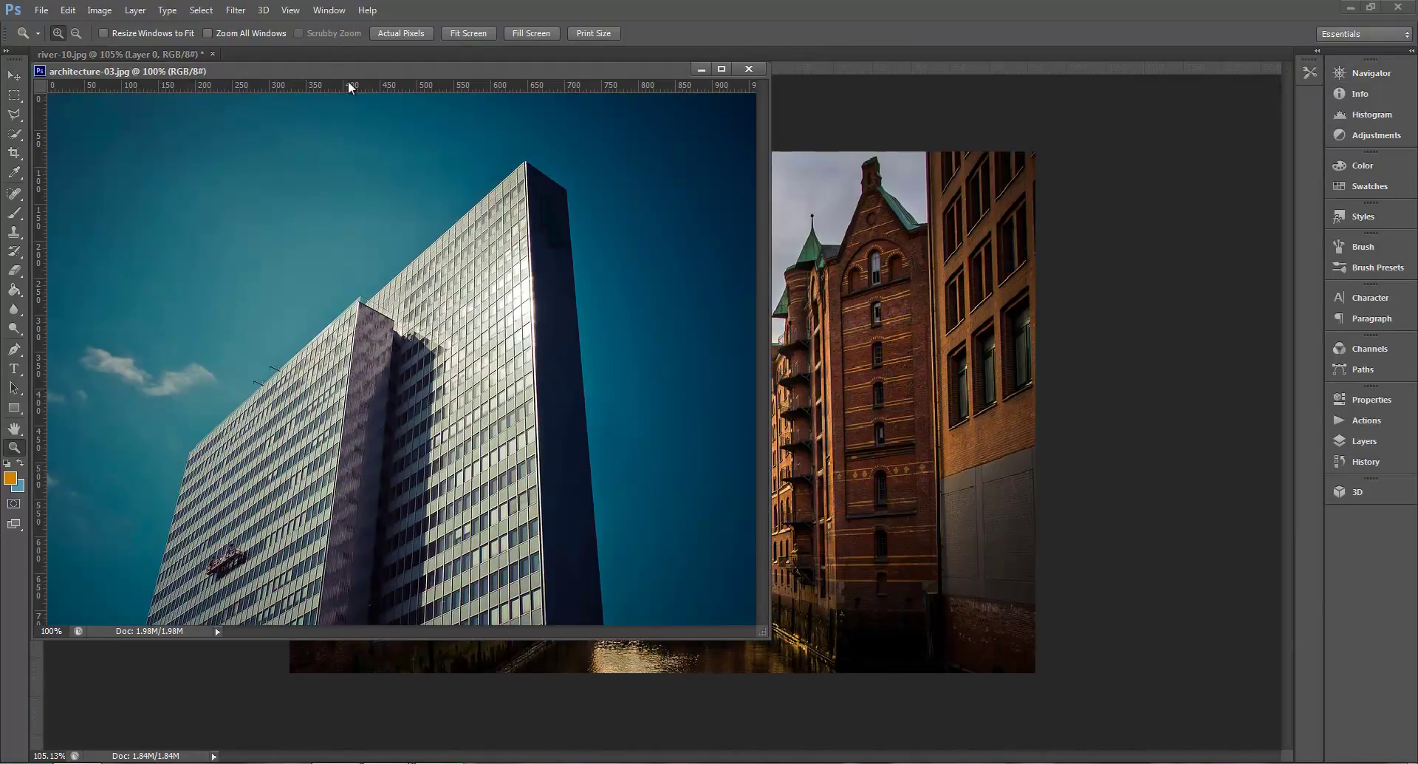
Dock architecture-03 as a tab beside river-10, and float both images in separate windows
{"action": "left_click_drag", "start_coordinate": [309, 68], "coordinate": [514, 54]}
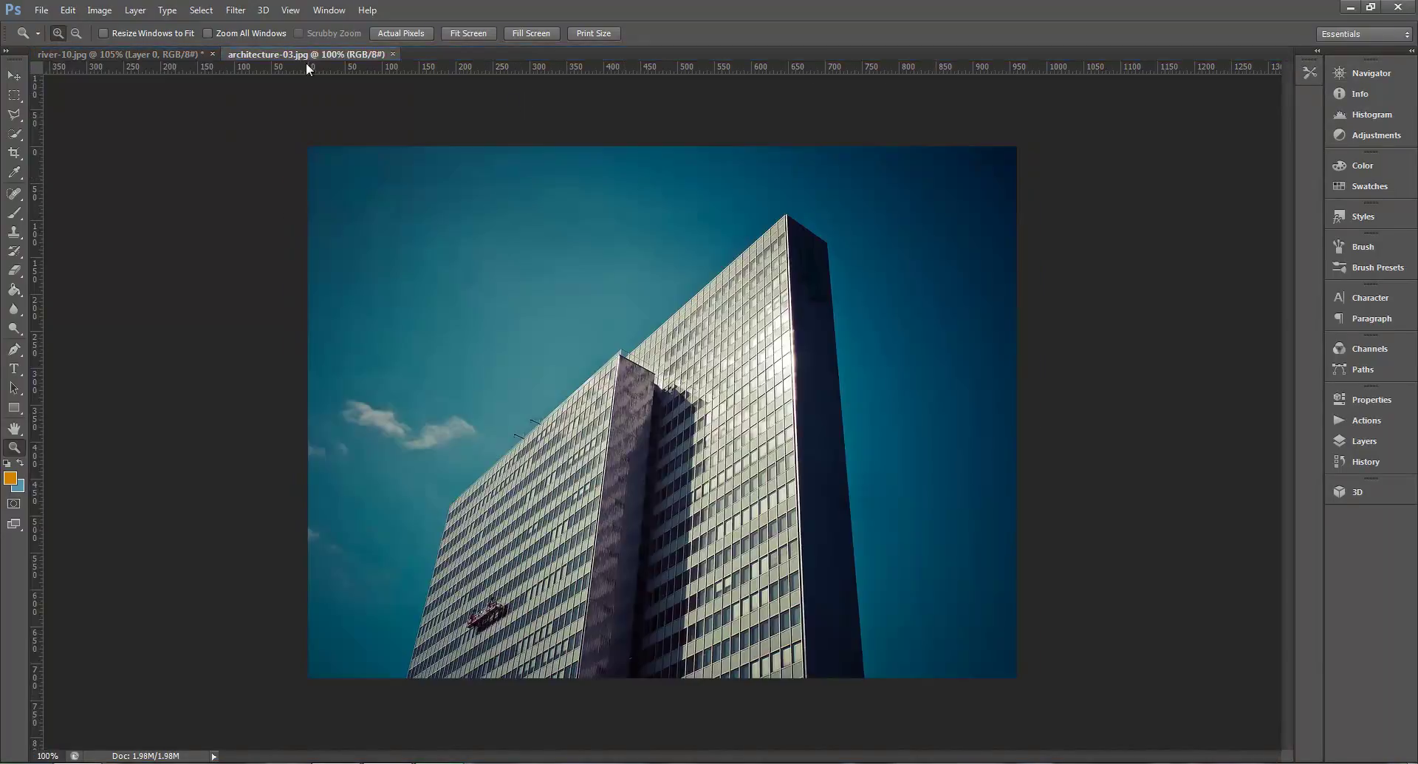
{"action": "left_click", "coordinate": [333, 9]}
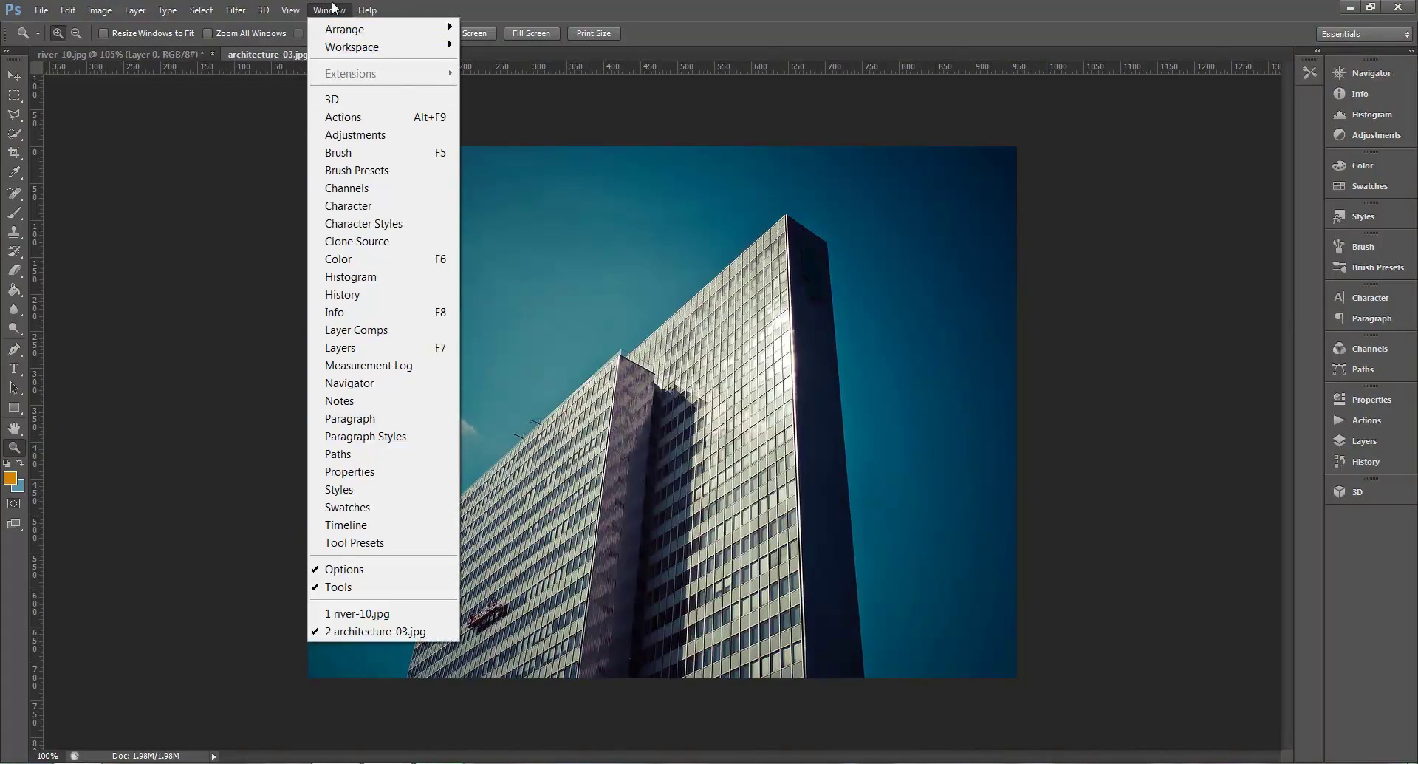
{"action": "mouse_move", "coordinate": [355, 29]}
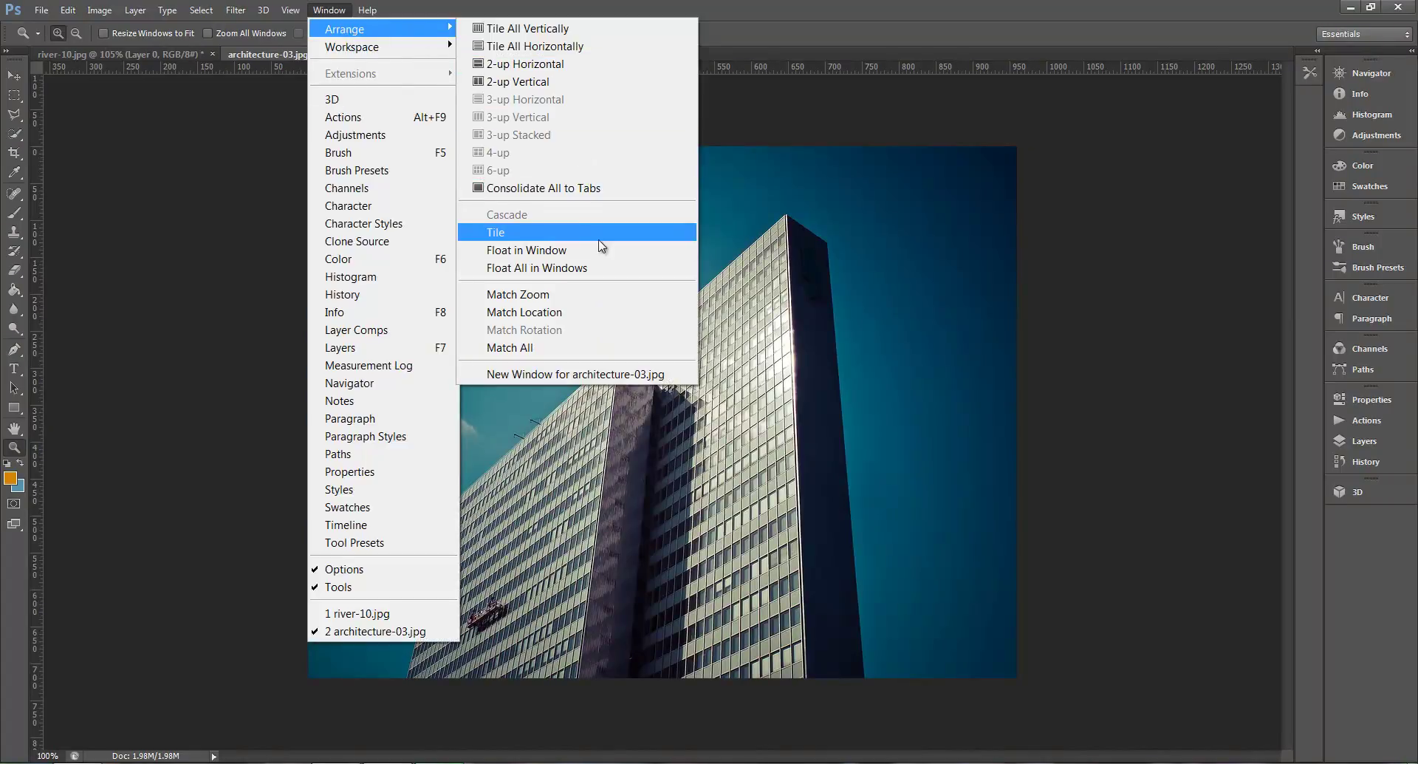
{"action": "left_click", "coordinate": [550, 251]}
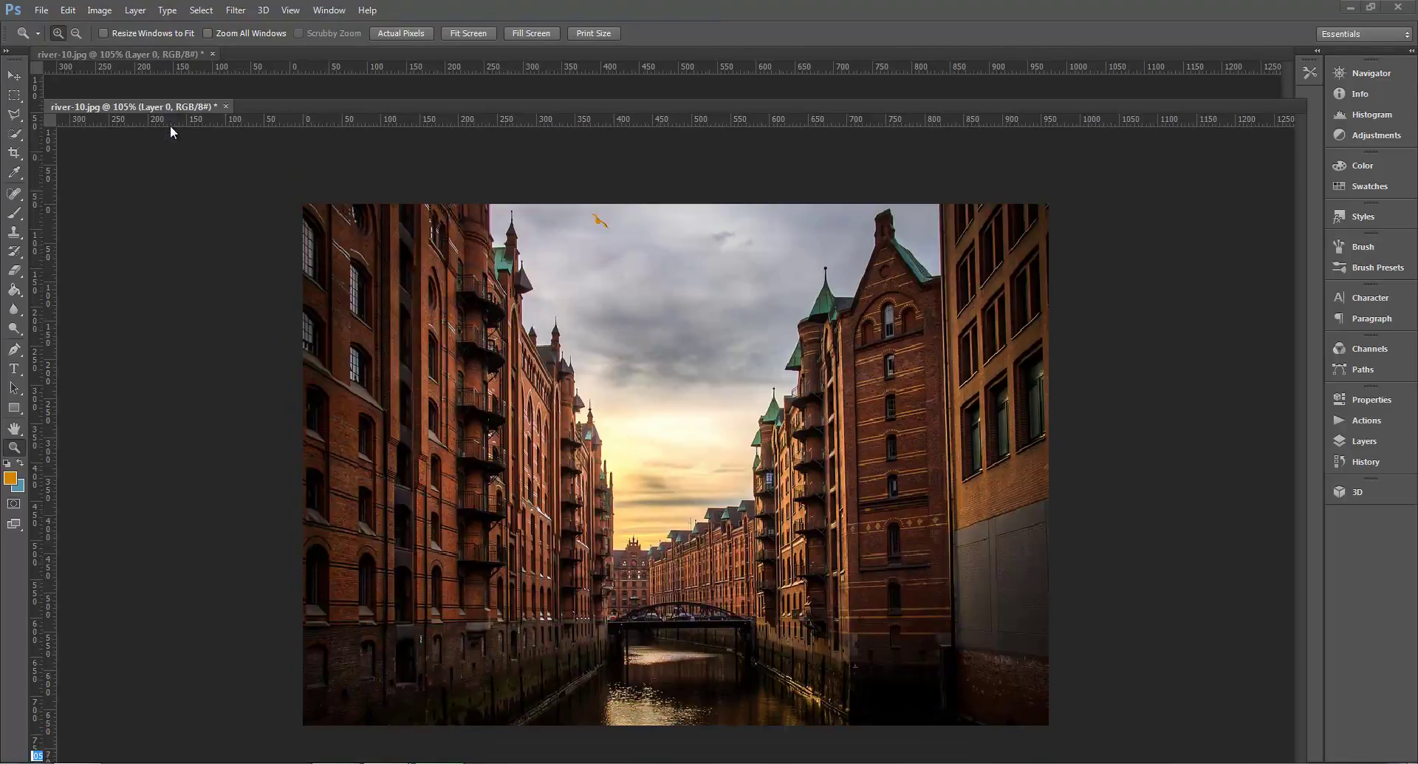
{"action": "left_click_drag", "start_coordinate": [170, 131], "coordinate": [171, 129]}
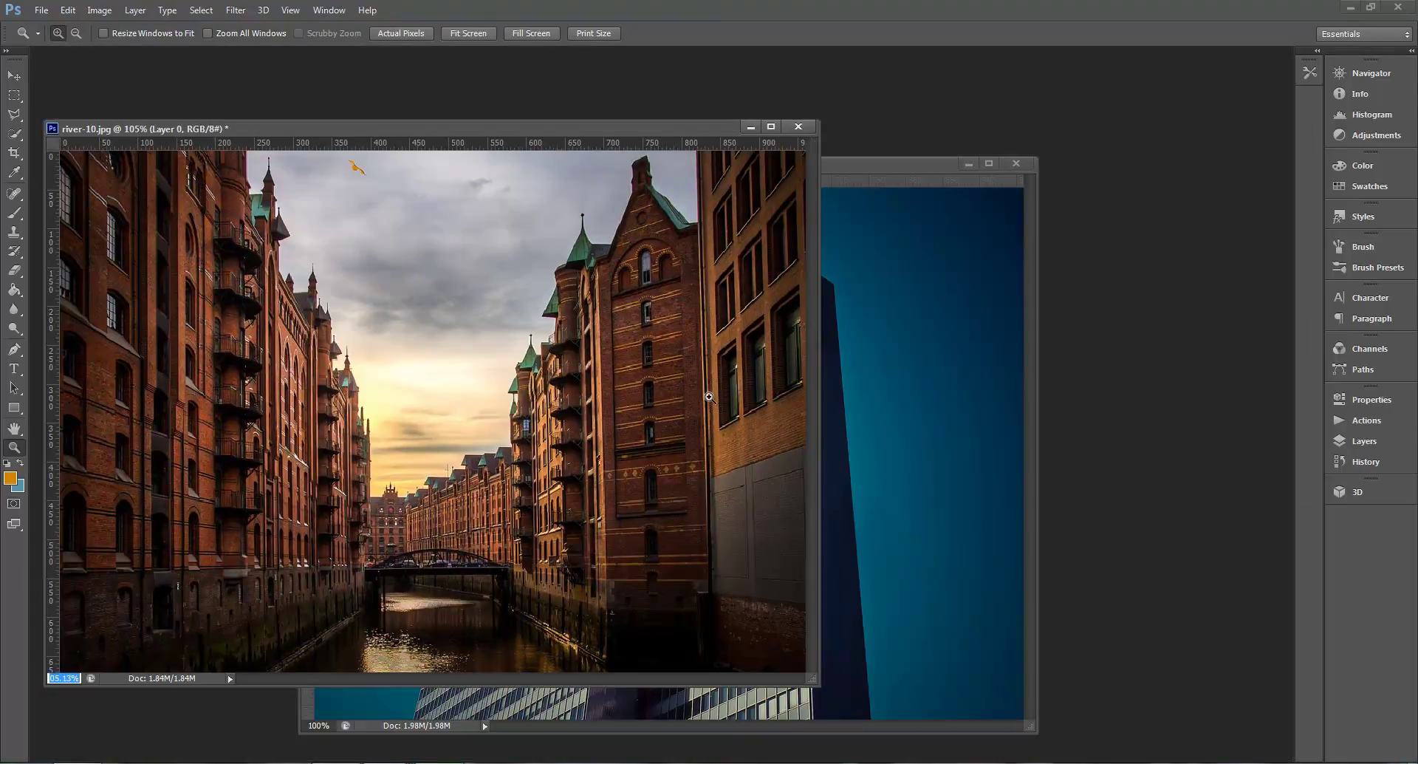
Move the architecture-03 window away from river-10, and shrink the river-10 window into the free corner of the workspace
{"action": "left_click", "coordinate": [893, 163]}
{"action": "left_click_drag", "start_coordinate": [576, 161], "coordinate": [867, 132]}
{"action": "left_click", "coordinate": [356, 131]}
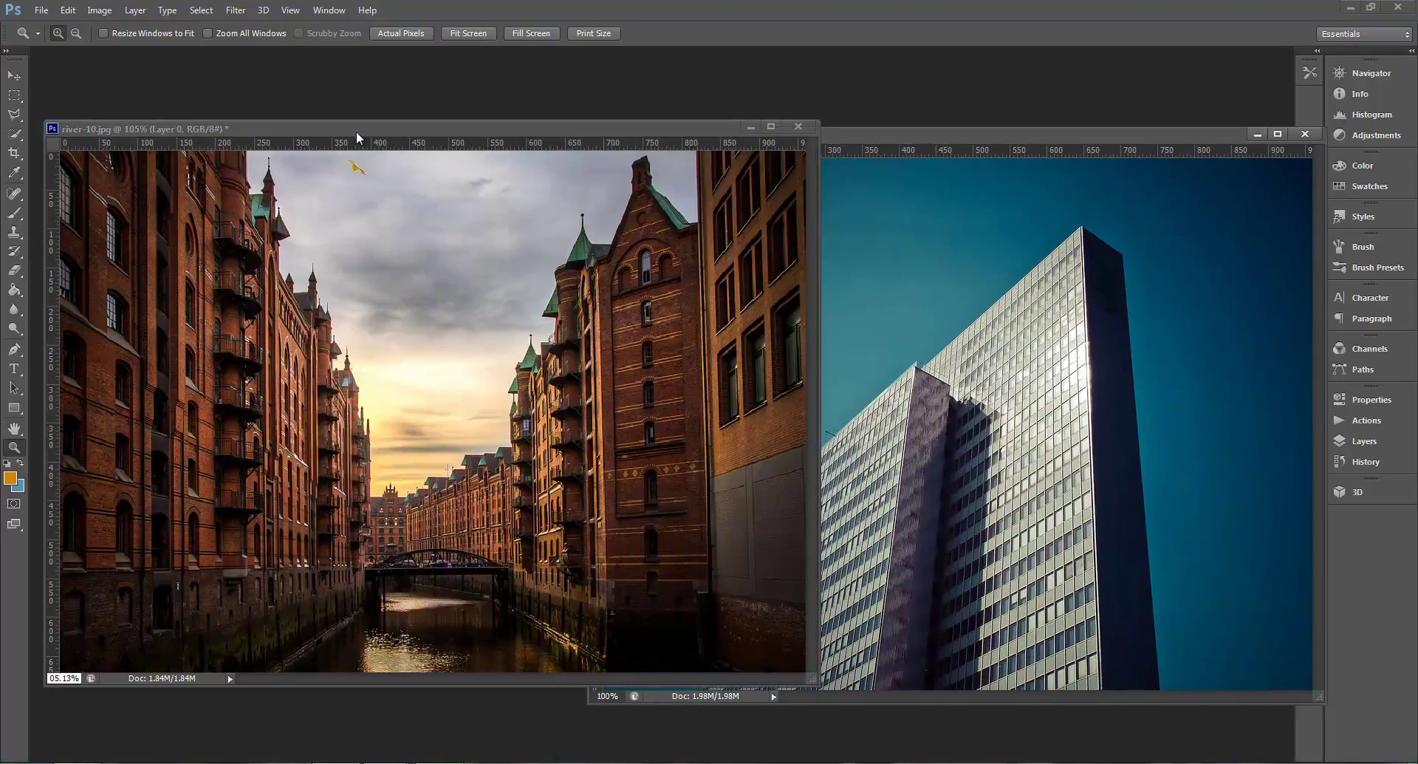
{"action": "left_click", "coordinate": [14, 76]}
{"action": "left_click_drag", "start_coordinate": [45, 121], "coordinate": [251, 299]}
{"action": "left_click_drag", "start_coordinate": [445, 305], "coordinate": [260, 68]}
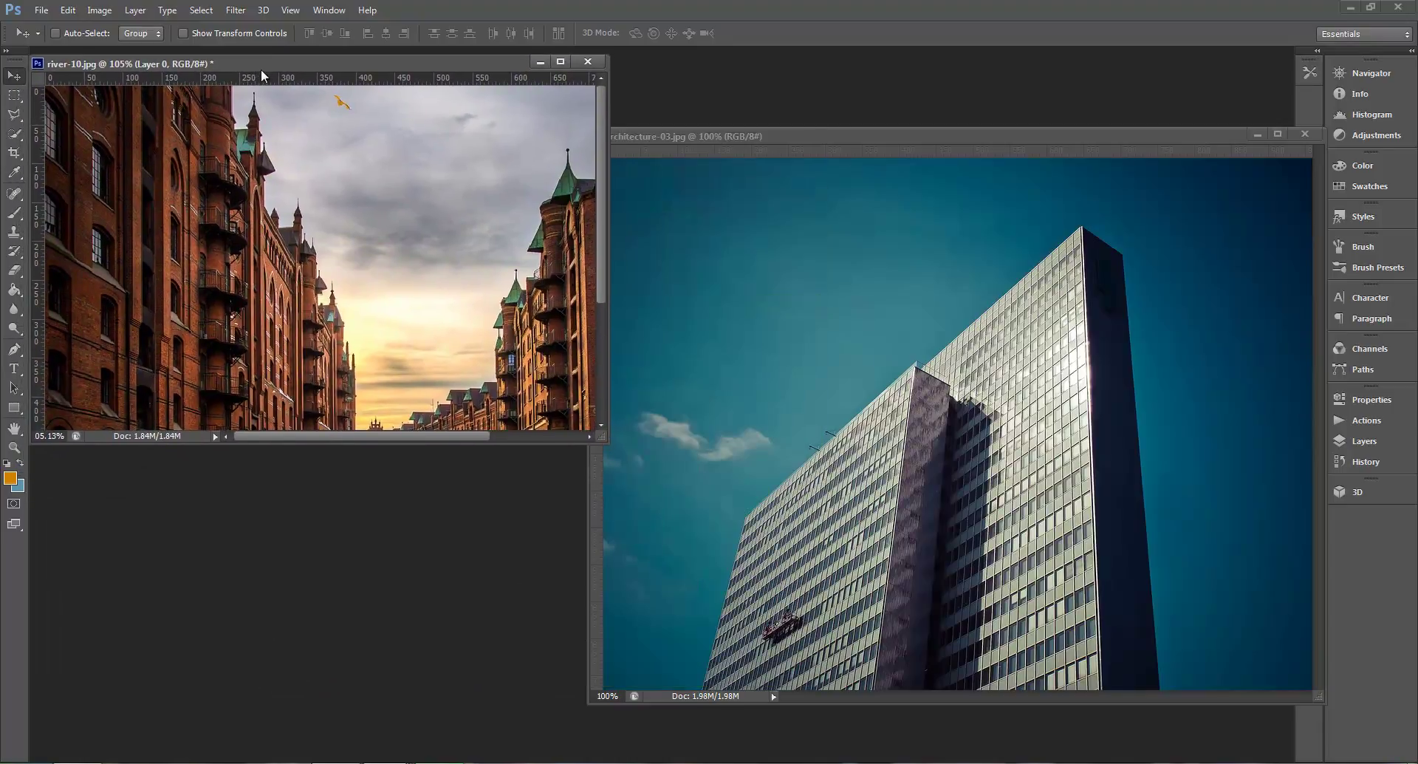
Zoom river-10 in one step and back to 100%, and shrink its enlarged window to clear architecture-03
{"action": "key", "text": "ctrl+plus"}
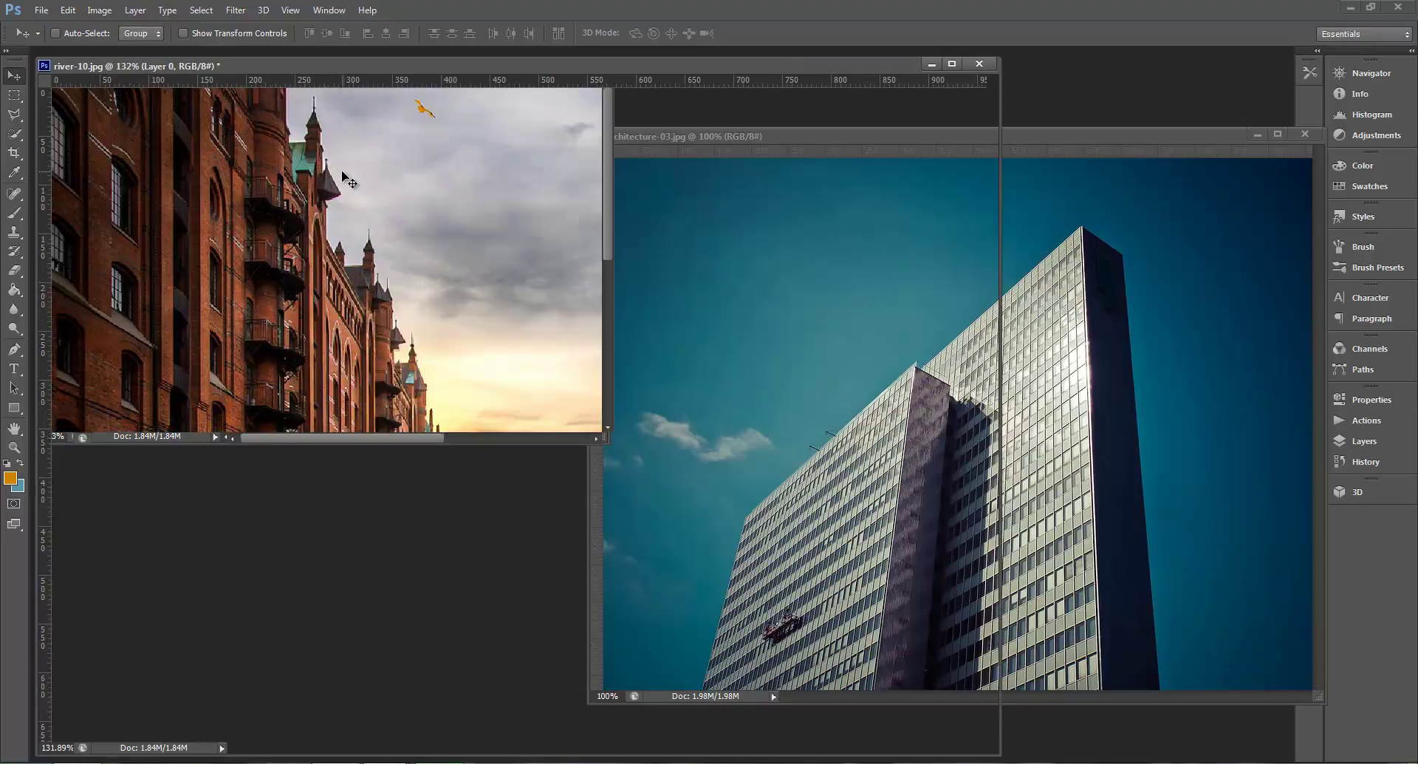
{"action": "key", "text": "ctrl+minus"}
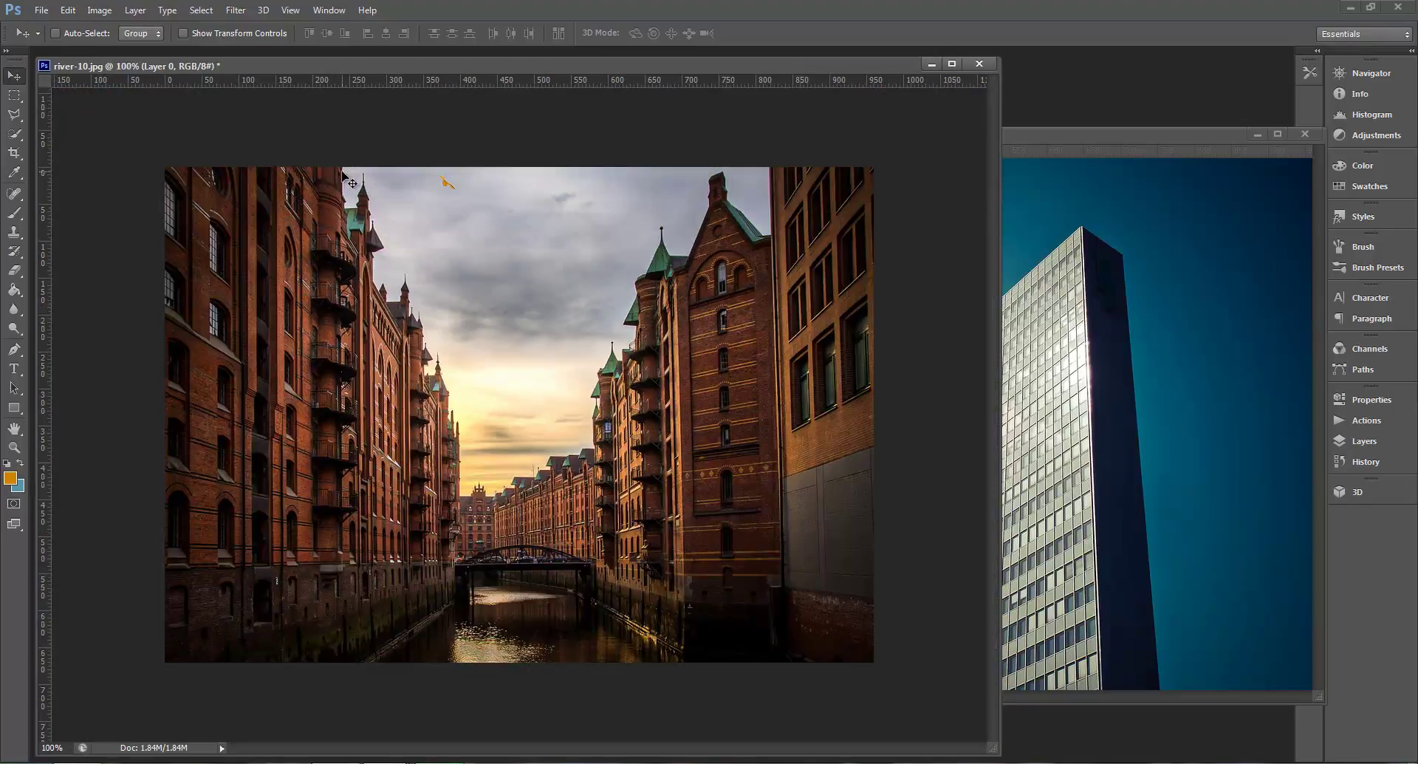
{"action": "left_click_drag", "start_coordinate": [990, 750], "coordinate": [628, 551]}
Resize the architecture-03 window to roughly river-10's size and place it directly beside the river-10 window
{"action": "left_click", "coordinate": [853, 502]}
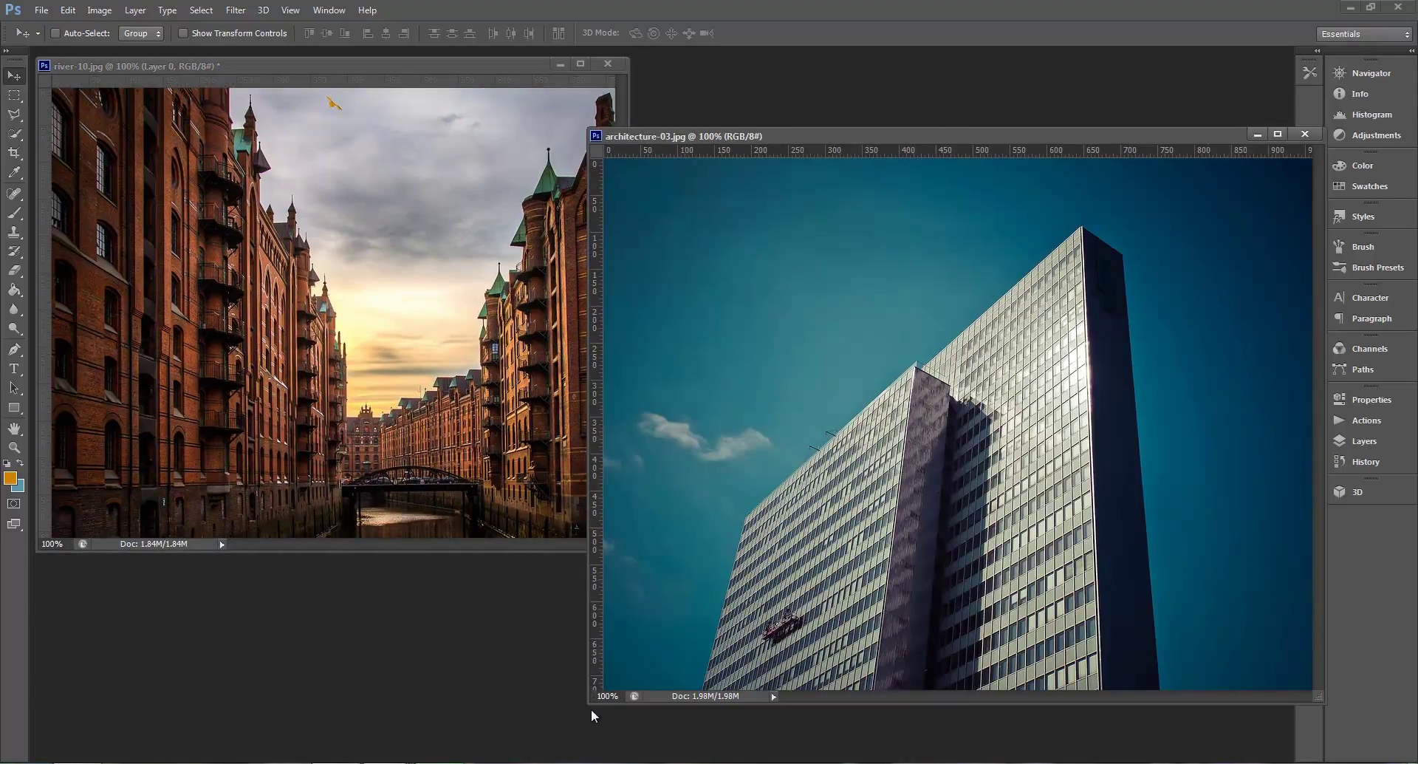
{"action": "left_click_drag", "start_coordinate": [589, 704], "coordinate": [835, 547]}
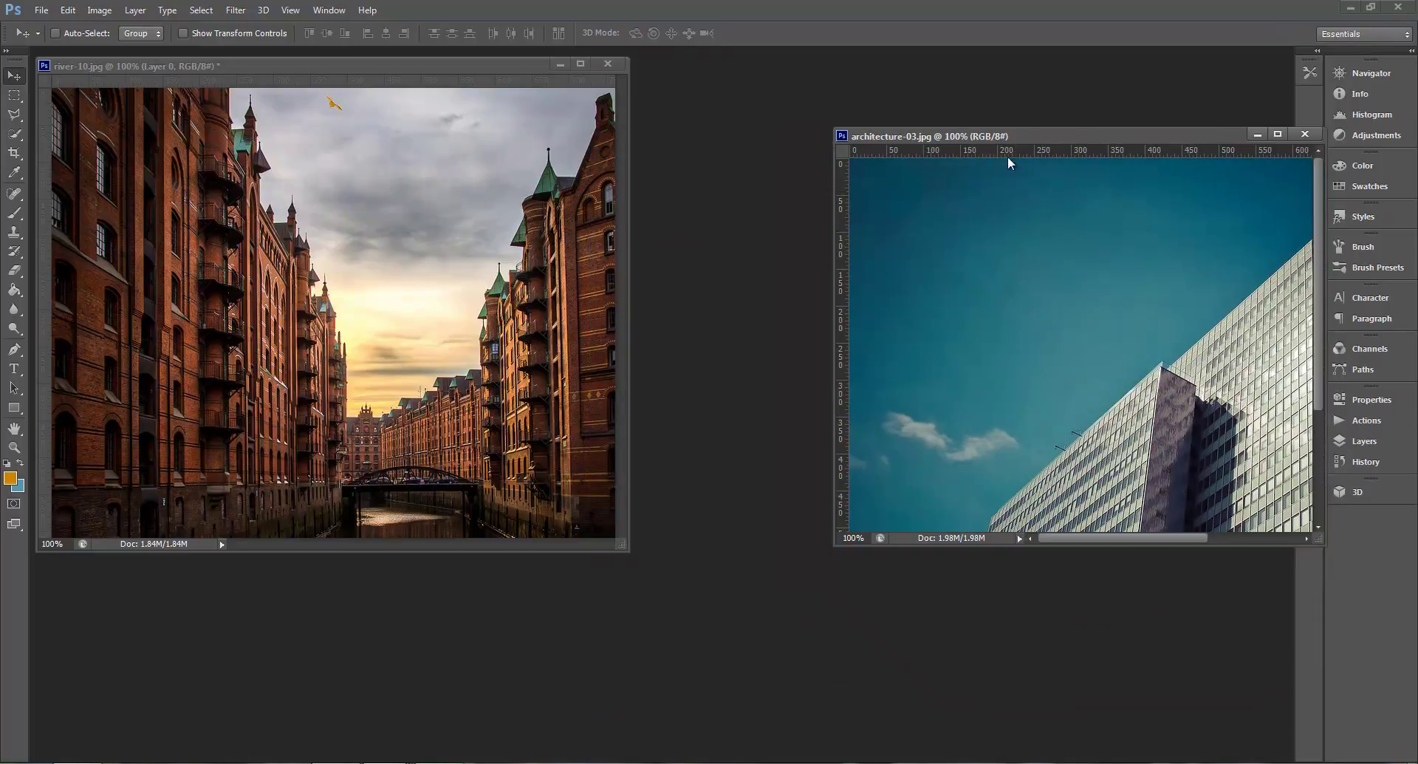
{"action": "left_click_drag", "start_coordinate": [1011, 137], "coordinate": [808, 68]}
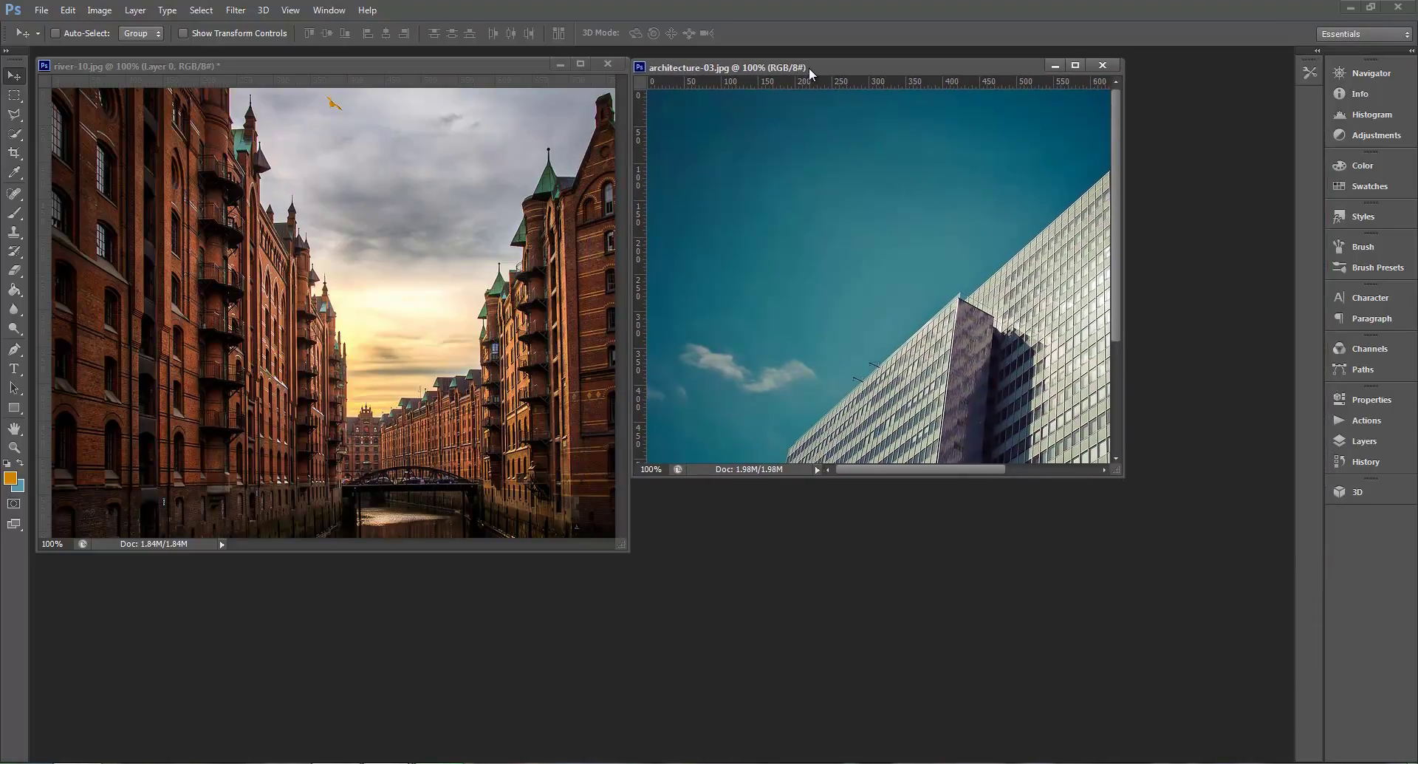
{"action": "left_click_drag", "start_coordinate": [1122, 476], "coordinate": [1258, 559]}
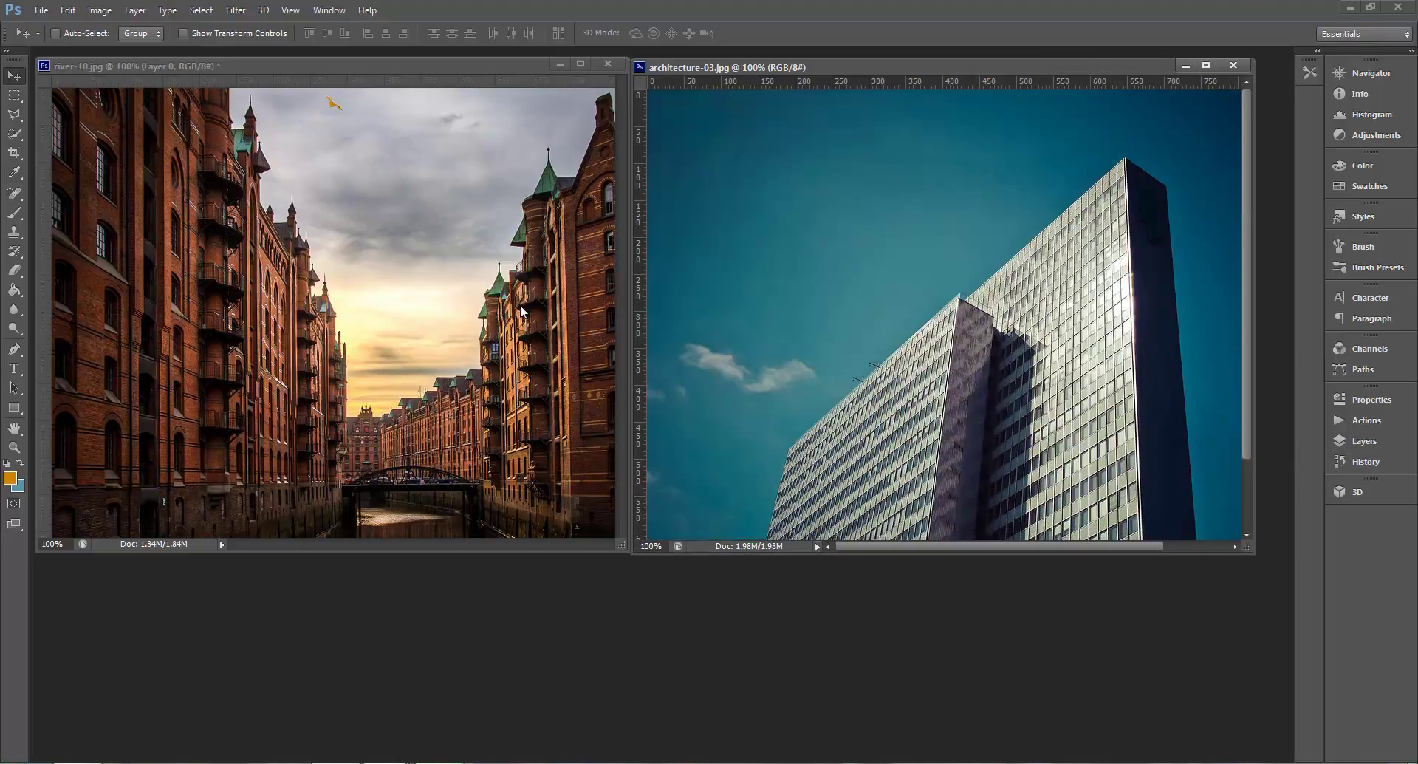
Enable Resize Windows to Fit for the Zoom tool and enlarge river-10 to 200% with its window
{"action": "left_click", "coordinate": [14, 447]}
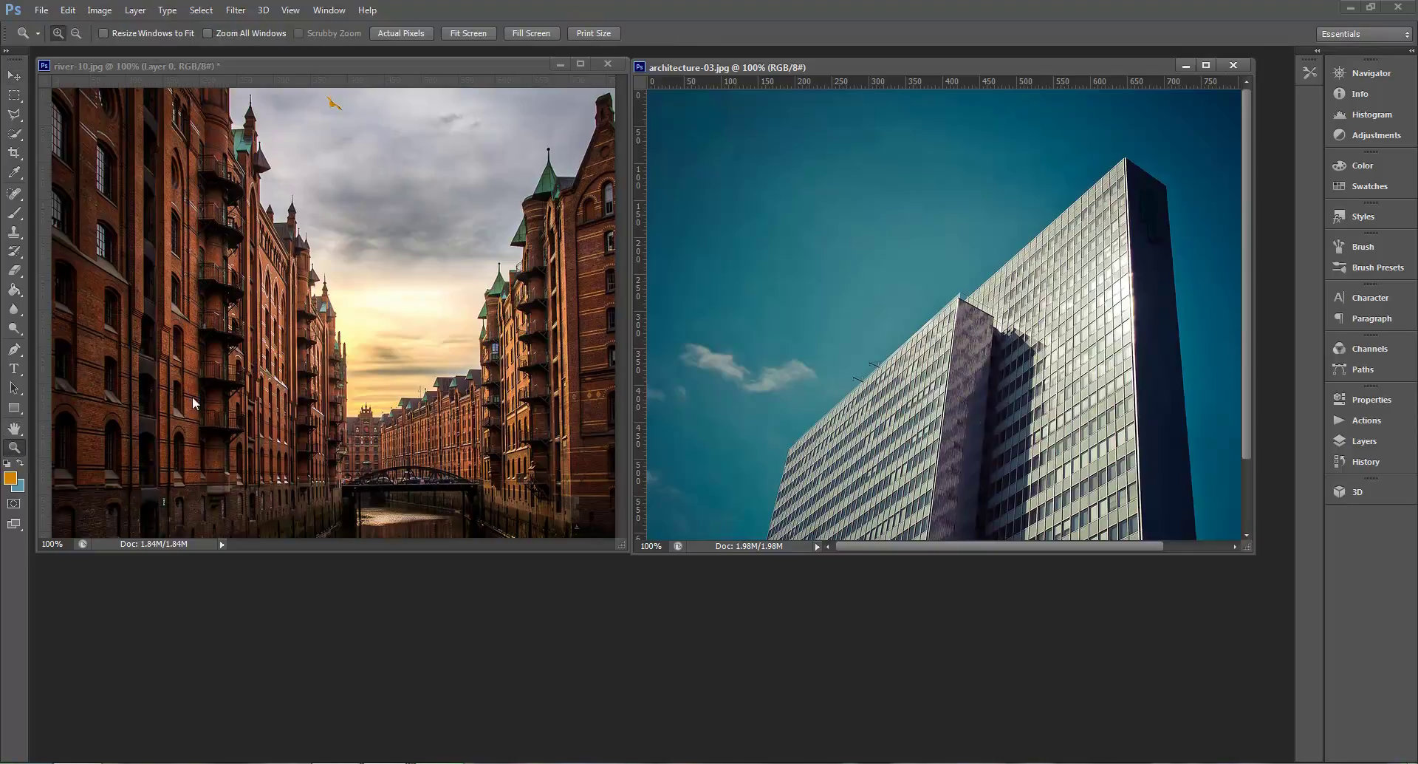
{"action": "left_click", "coordinate": [104, 33]}
{"action": "left_click", "coordinate": [308, 257]}
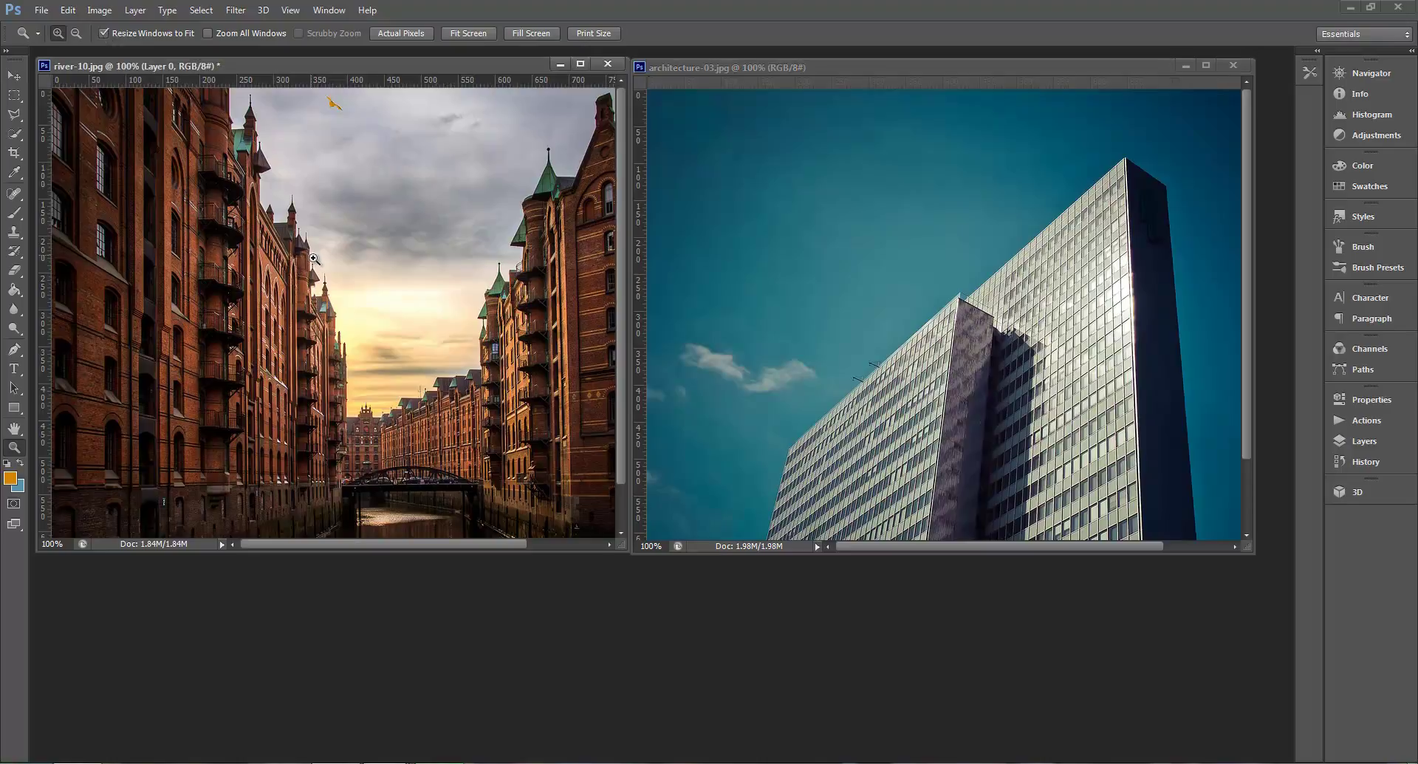
{"action": "left_click", "coordinate": [308, 255]}
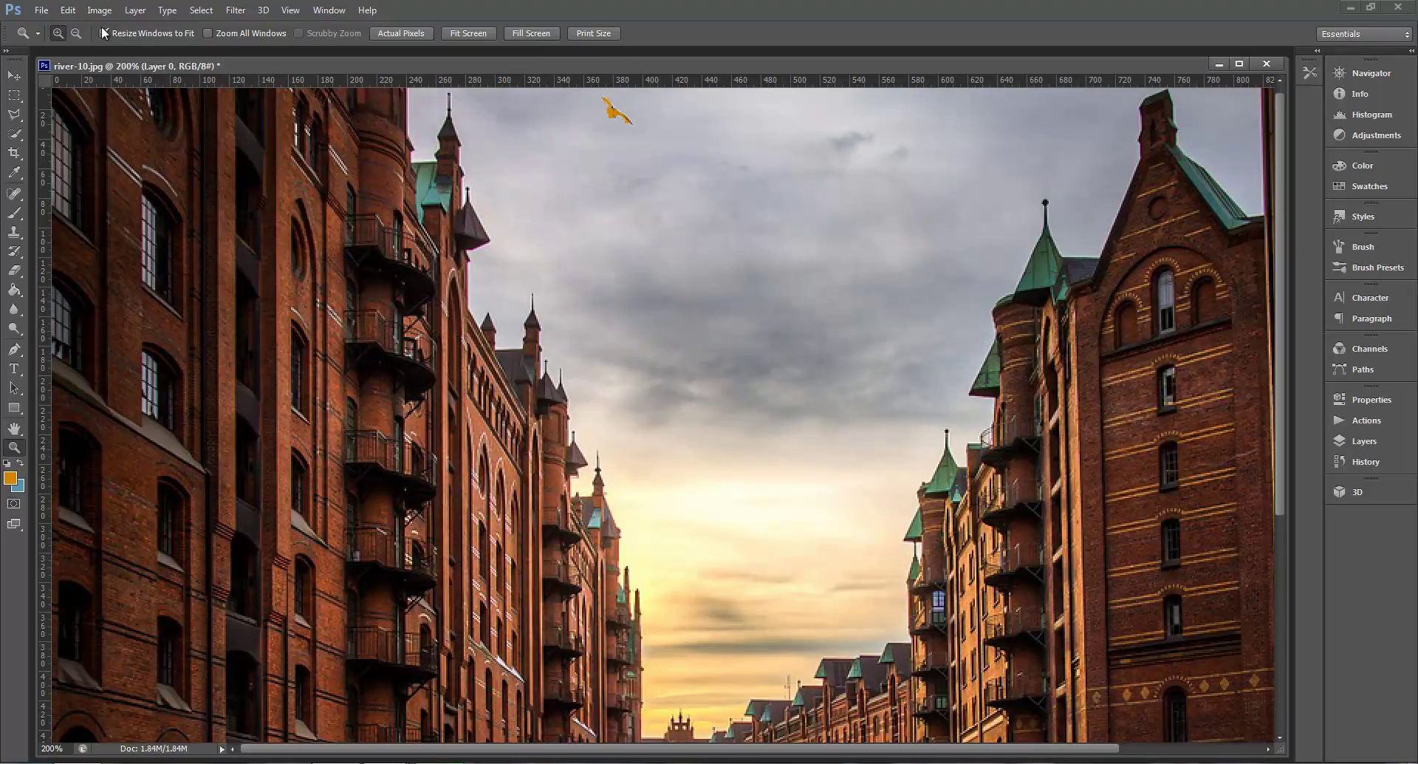
Enable Zoom All Windows, shrink and reposition the river-10 window, and zoom both images in until river-10 is at 300%
{"action": "left_click", "coordinate": [208, 33]}
{"action": "left_click_drag", "start_coordinate": [39, 53], "coordinate": [502, 337]}
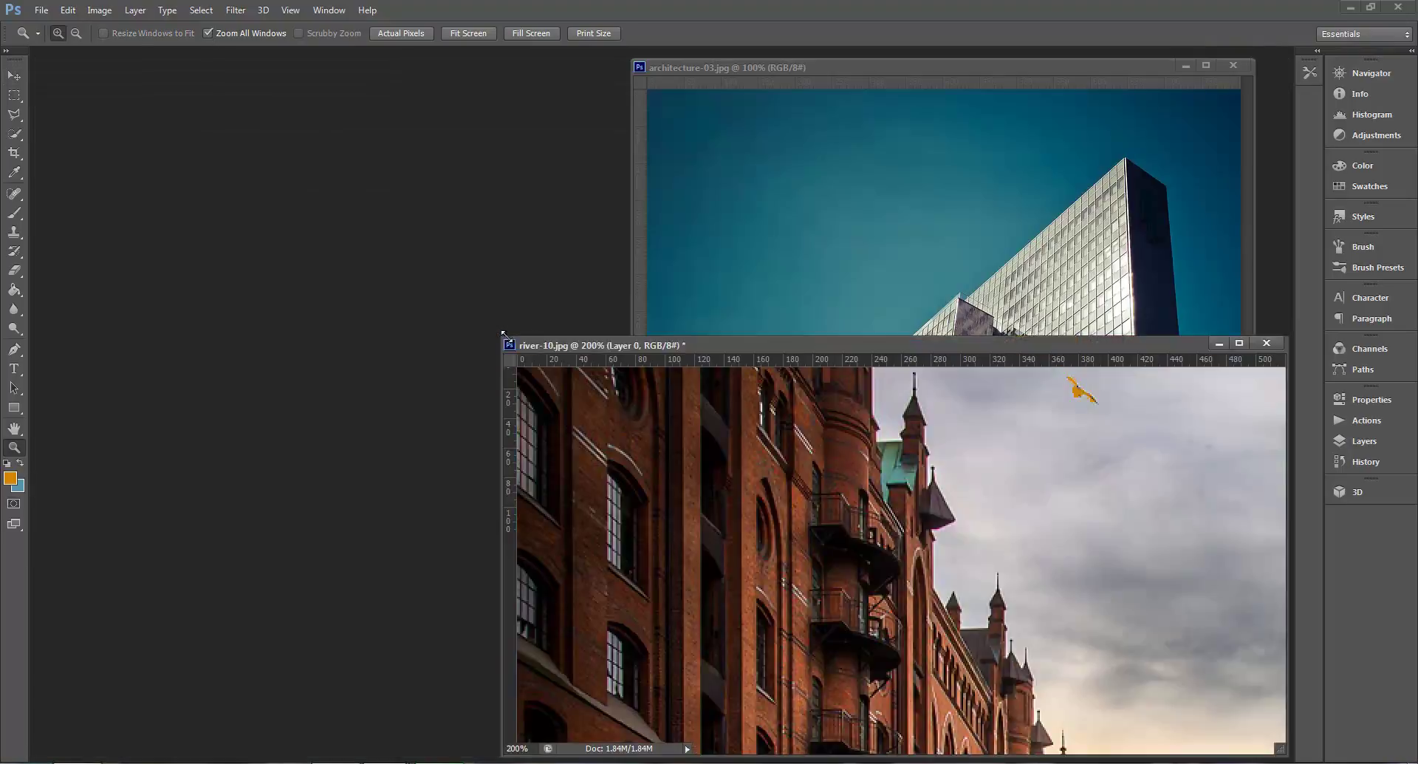
{"action": "left_click_drag", "start_coordinate": [778, 345], "coordinate": [351, 100]}
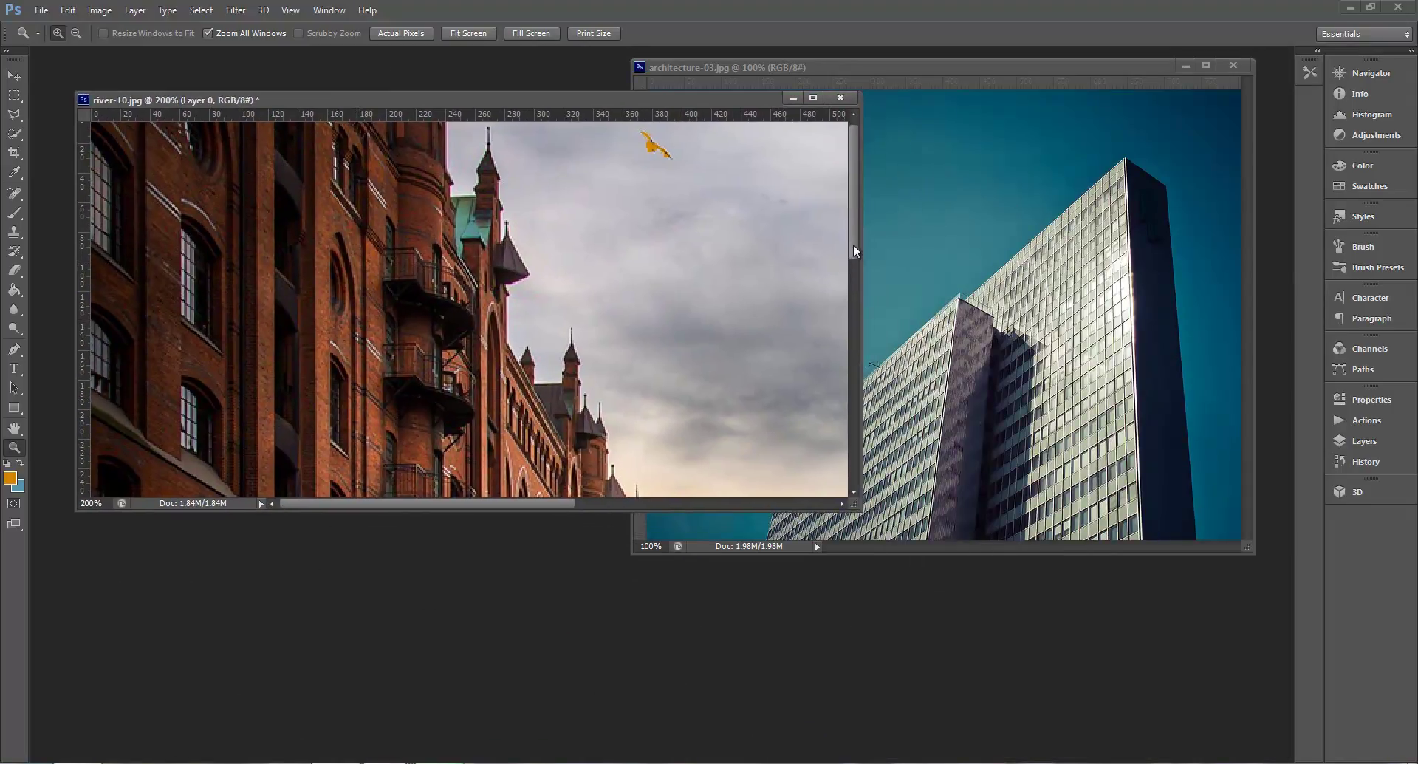
{"action": "left_click", "coordinate": [626, 358]}
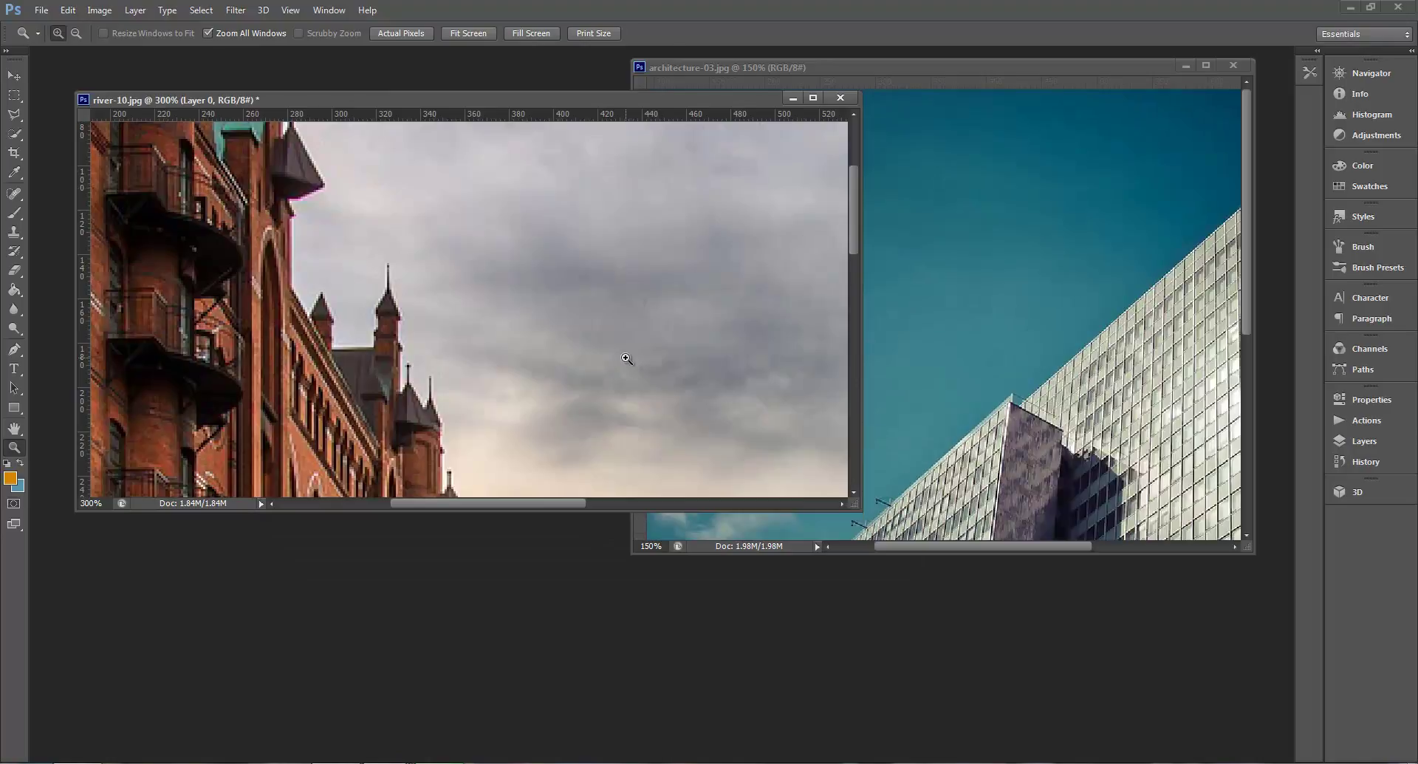
Return river-10 to 100% and narrow its window so it no longer overlaps architecture-03
{"action": "key", "text": "v"}
{"action": "key", "text": "ctrl+1"}
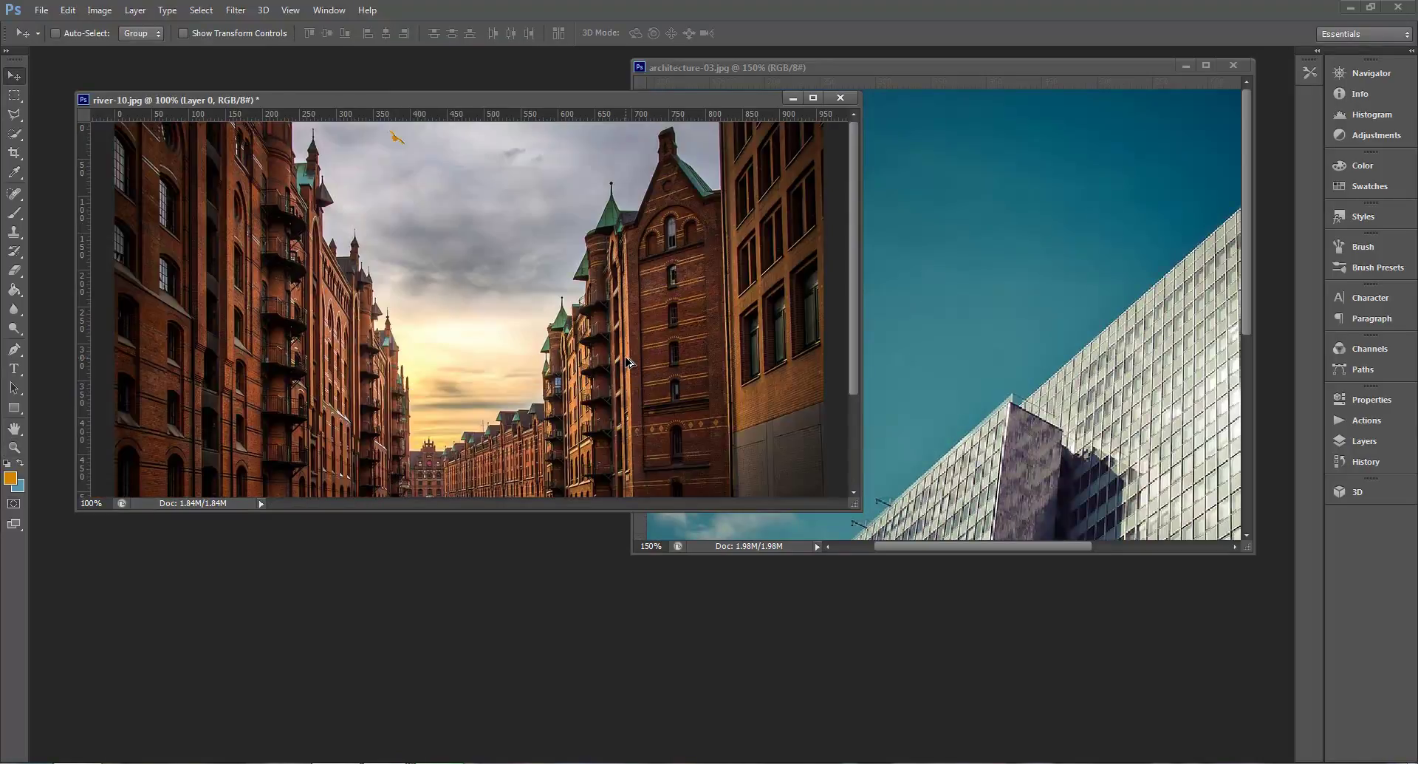
{"action": "left_click_drag", "start_coordinate": [860, 299], "coordinate": [628, 291]}
Zoom both images in together from river-10's brick buildings, stepwise to 800% and by larger zoom moves to 3200%
{"action": "left_click", "coordinate": [14, 447]}
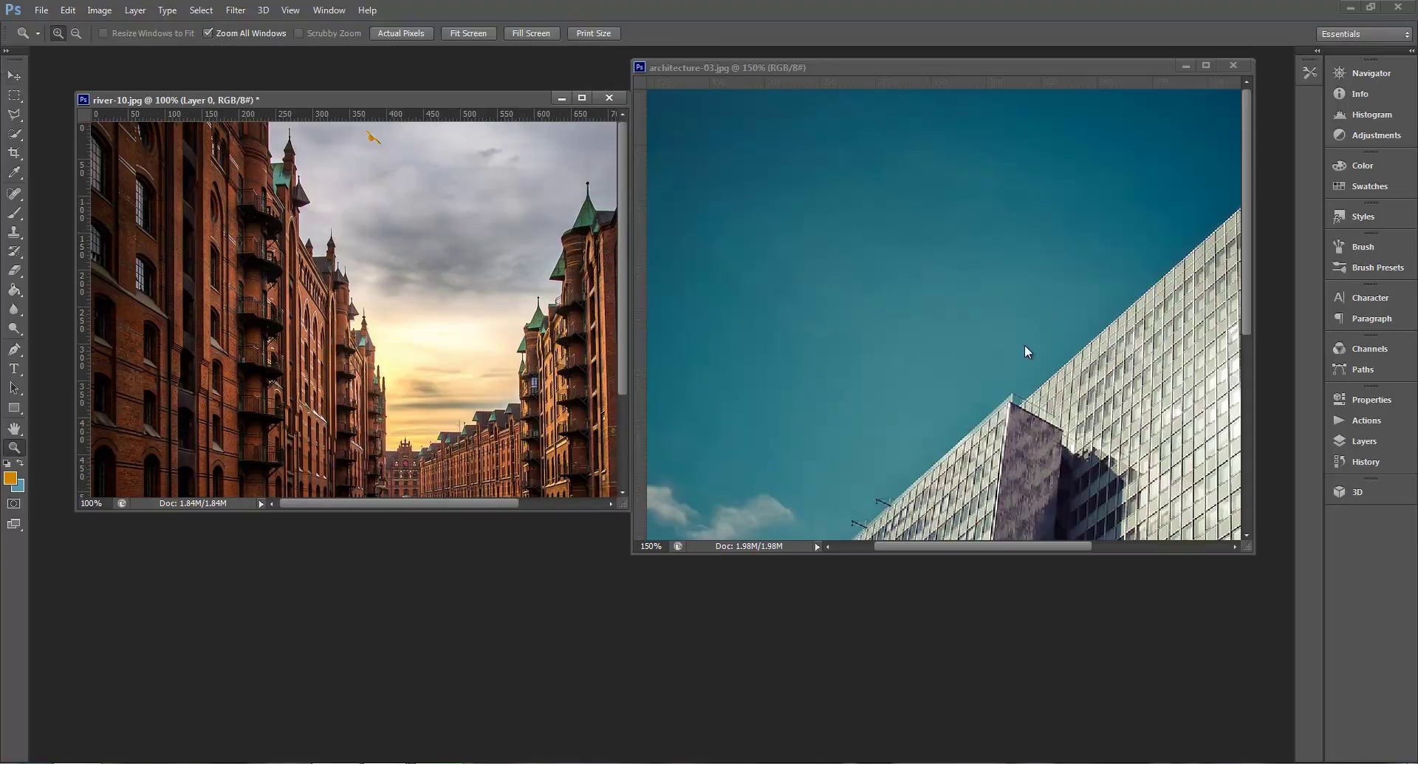
{"action": "left_click", "coordinate": [351, 339]}
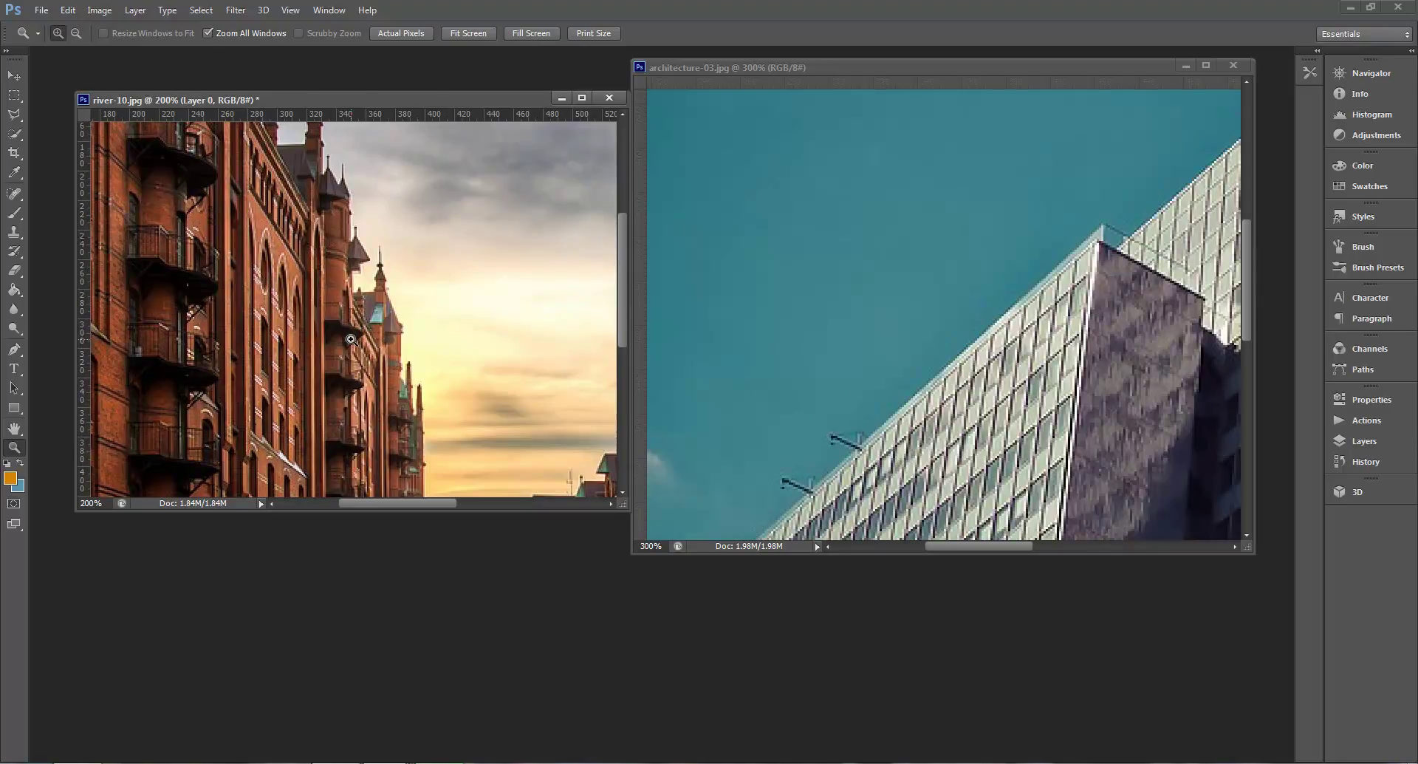
{"action": "left_click", "coordinate": [351, 339]}
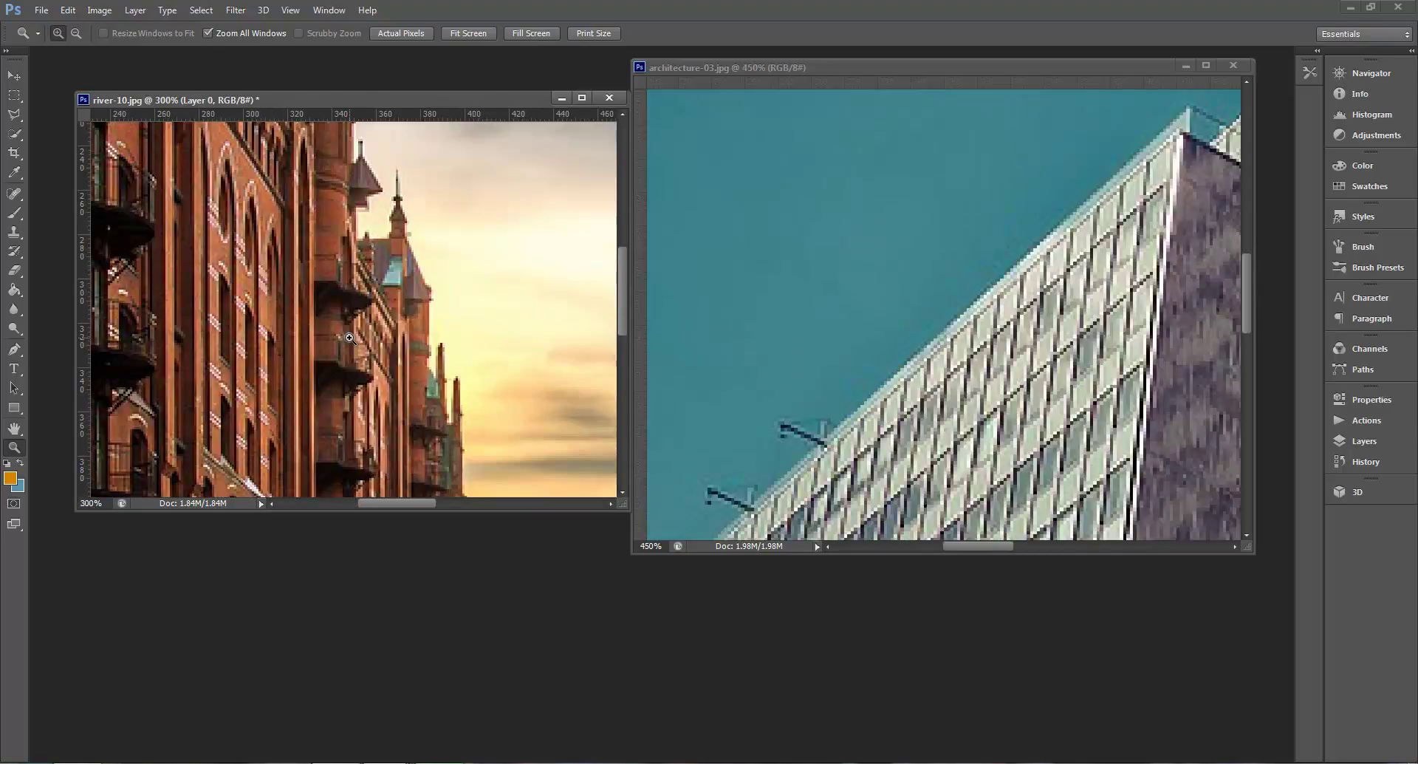
{"action": "left_click", "coordinate": [350, 339]}
{"action": "left_click", "coordinate": [350, 339]}
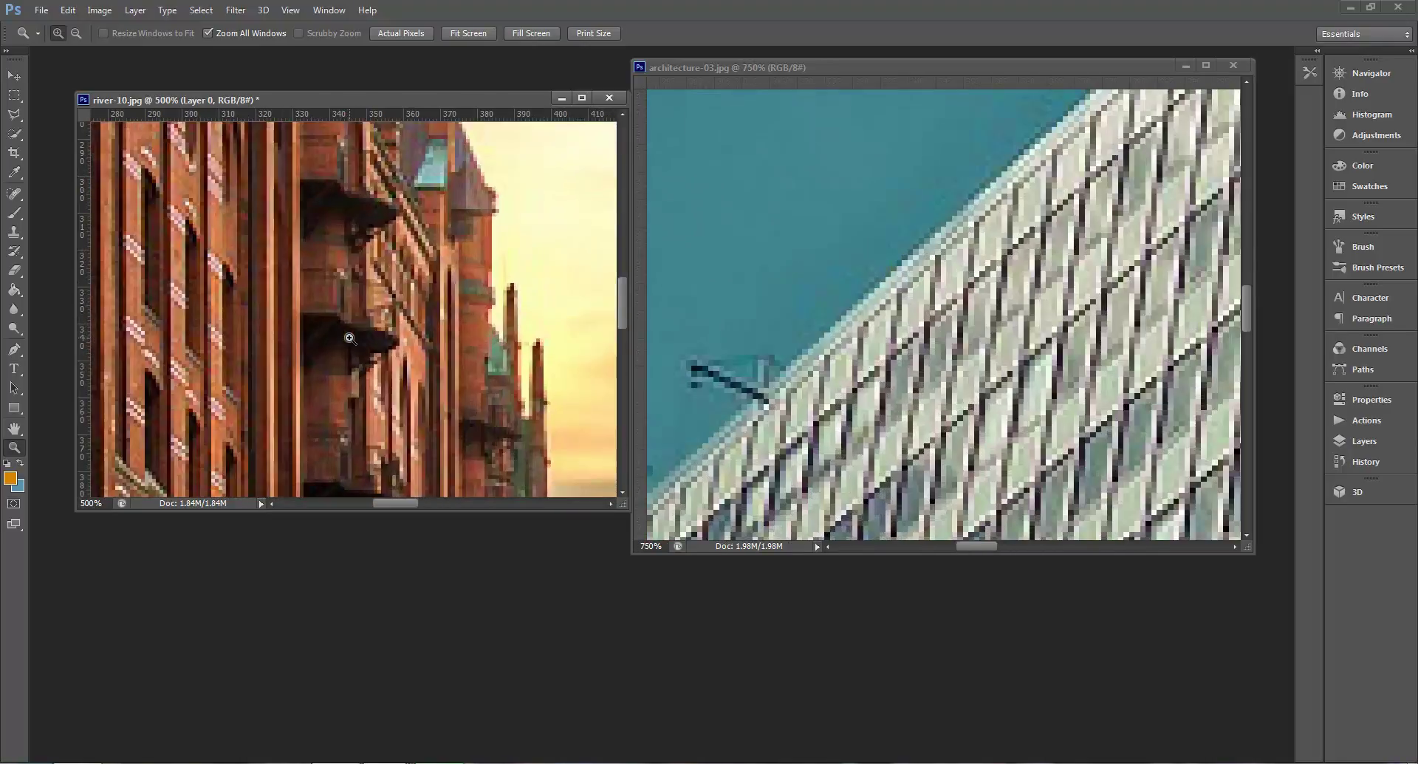
{"action": "left_click", "coordinate": [350, 339]}
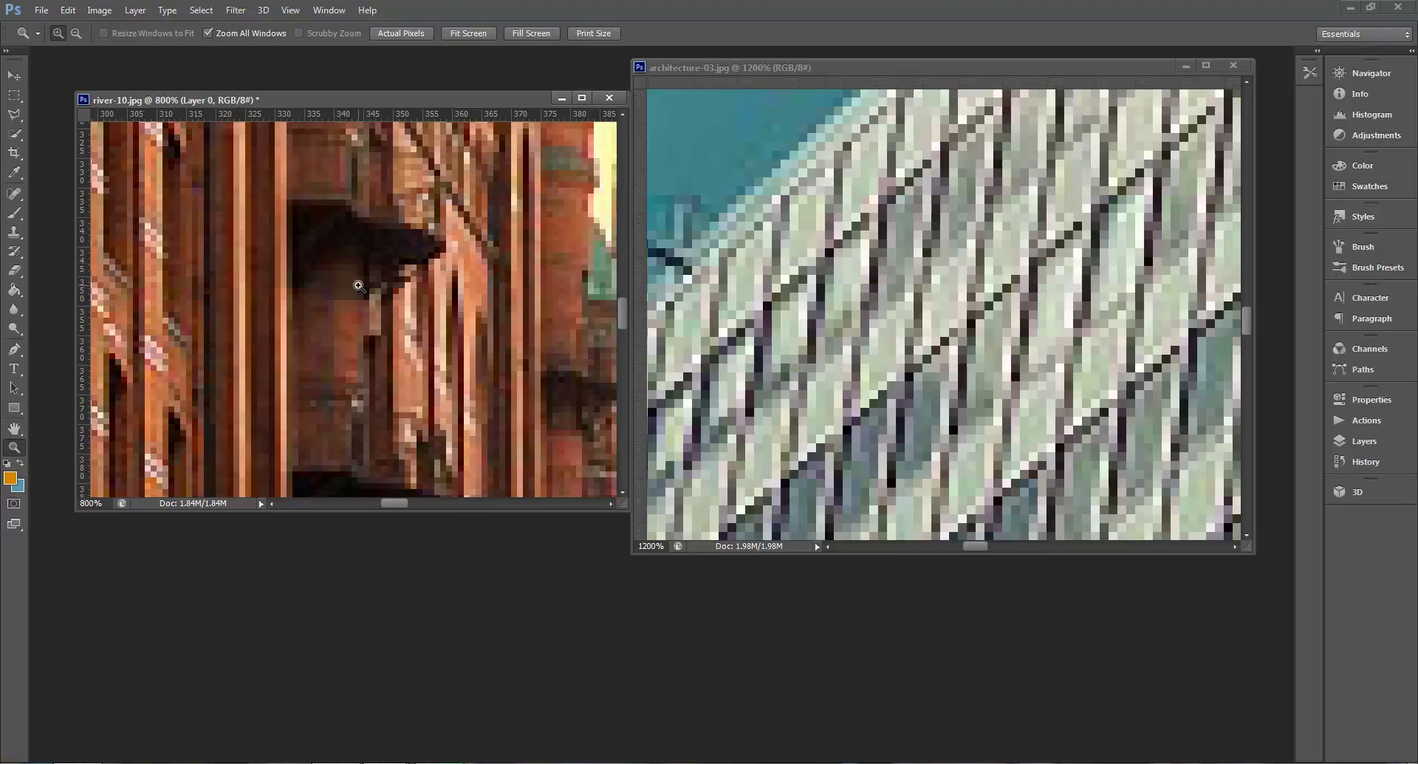
{"action": "left_click_drag", "start_coordinate": [260, 226], "coordinate": [443, 392]}
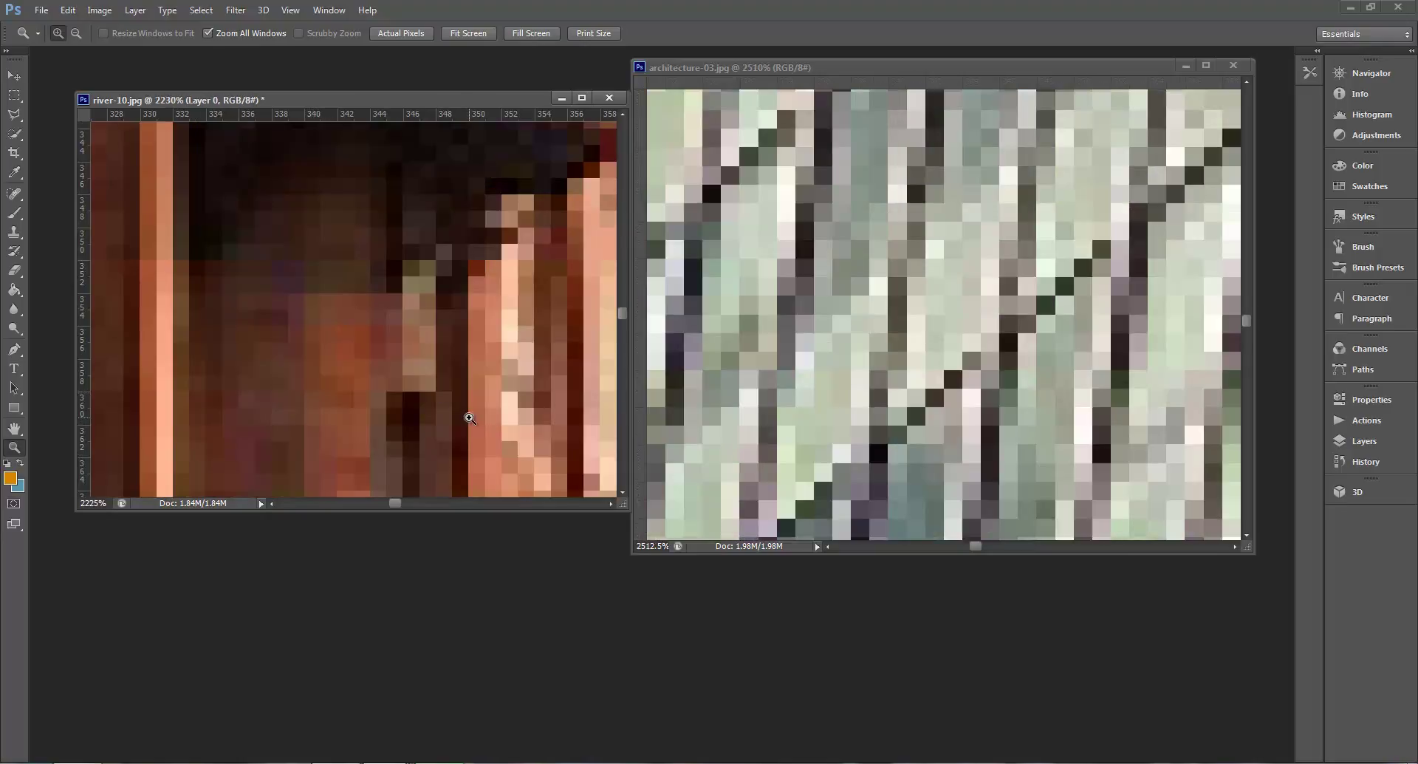
{"action": "left_click_drag", "start_coordinate": [478, 438], "coordinate": [221, 198]}
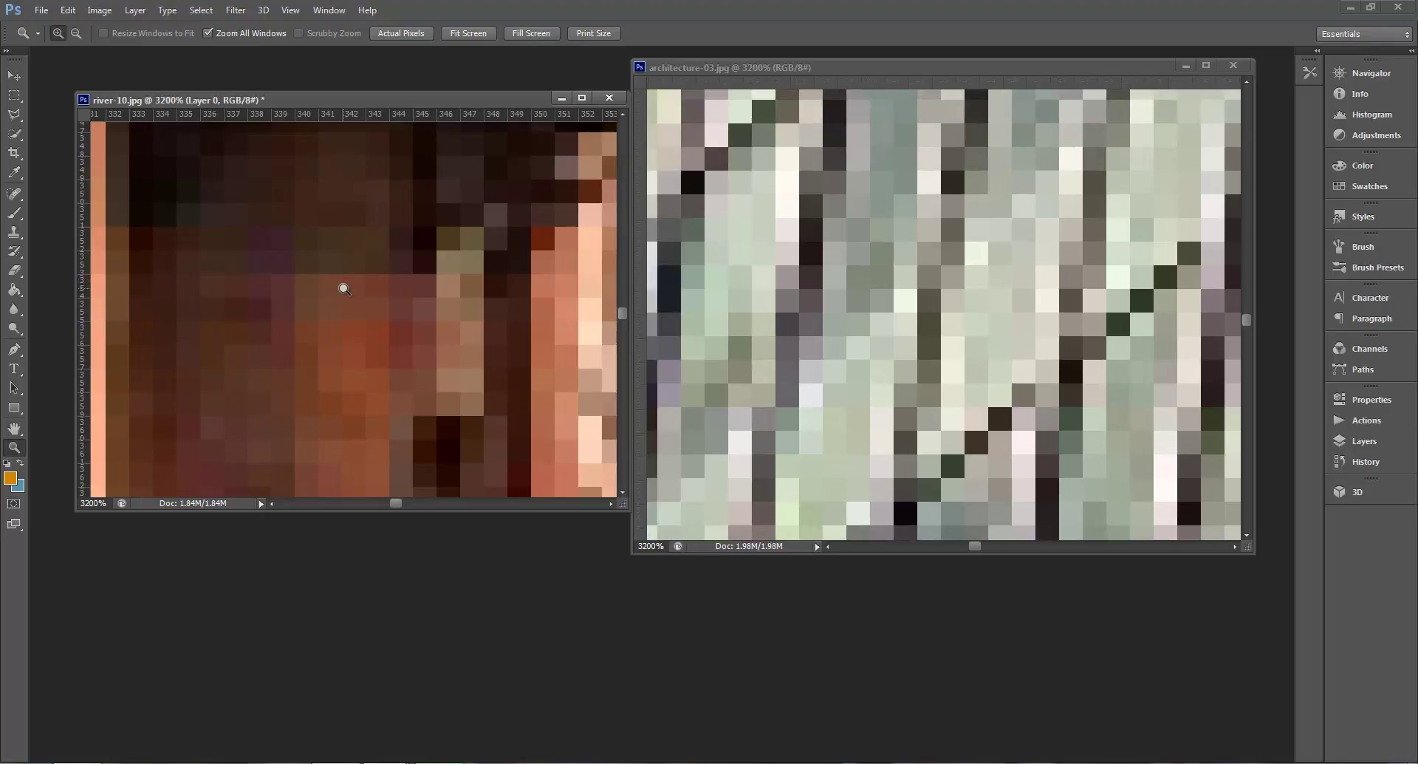
Zoom both images out together step by step until they are shown at 8.33%
{"action": "left_click", "coordinate": [344, 285], "text": "alt"}
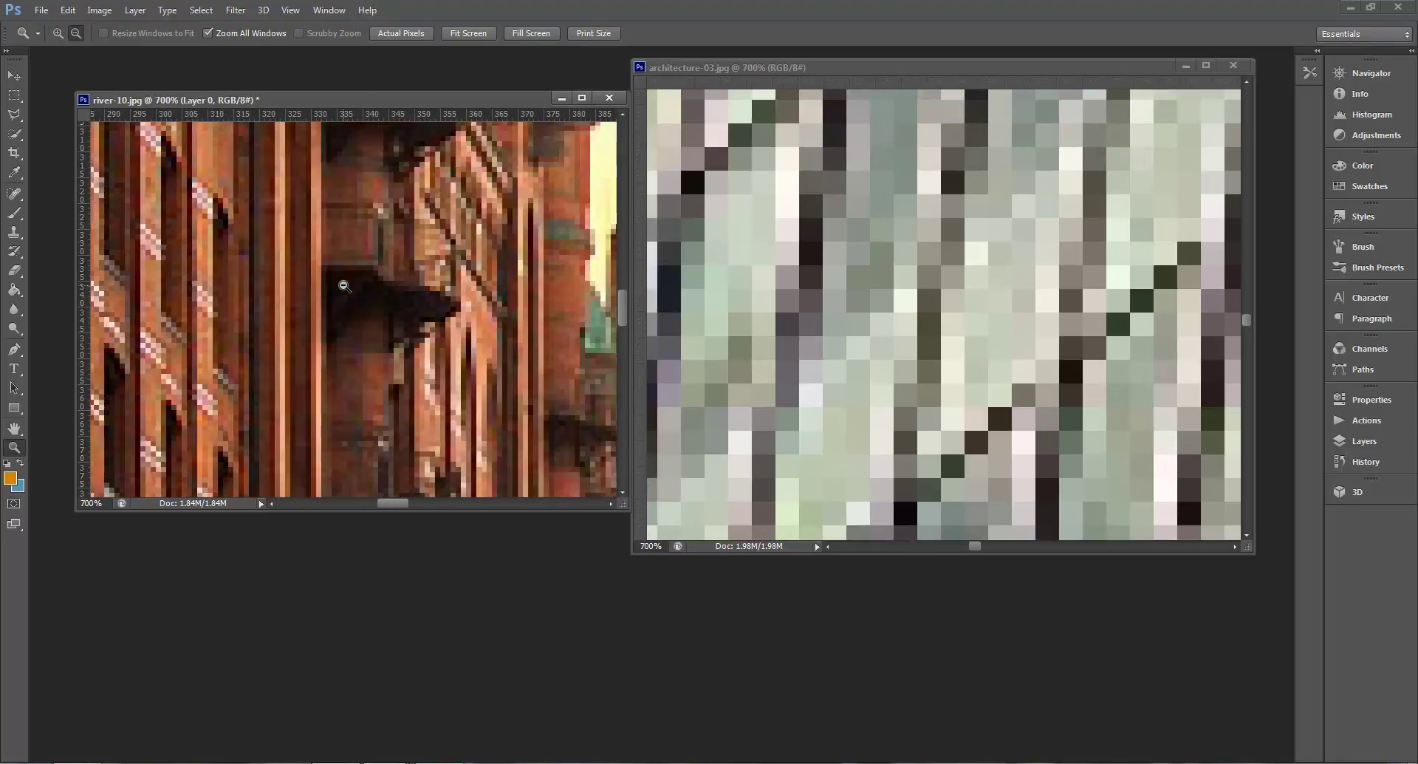
{"action": "left_click", "coordinate": [344, 286], "text": "alt"}
{"action": "left_click", "coordinate": [344, 286], "text": "alt"}
{"action": "left_click", "coordinate": [344, 285], "text": "alt"}
{"action": "left_click", "coordinate": [344, 286], "text": "alt"}
{"action": "left_click", "coordinate": [344, 285], "text": "alt"}
{"action": "left_click", "coordinate": [344, 286], "text": "alt"}
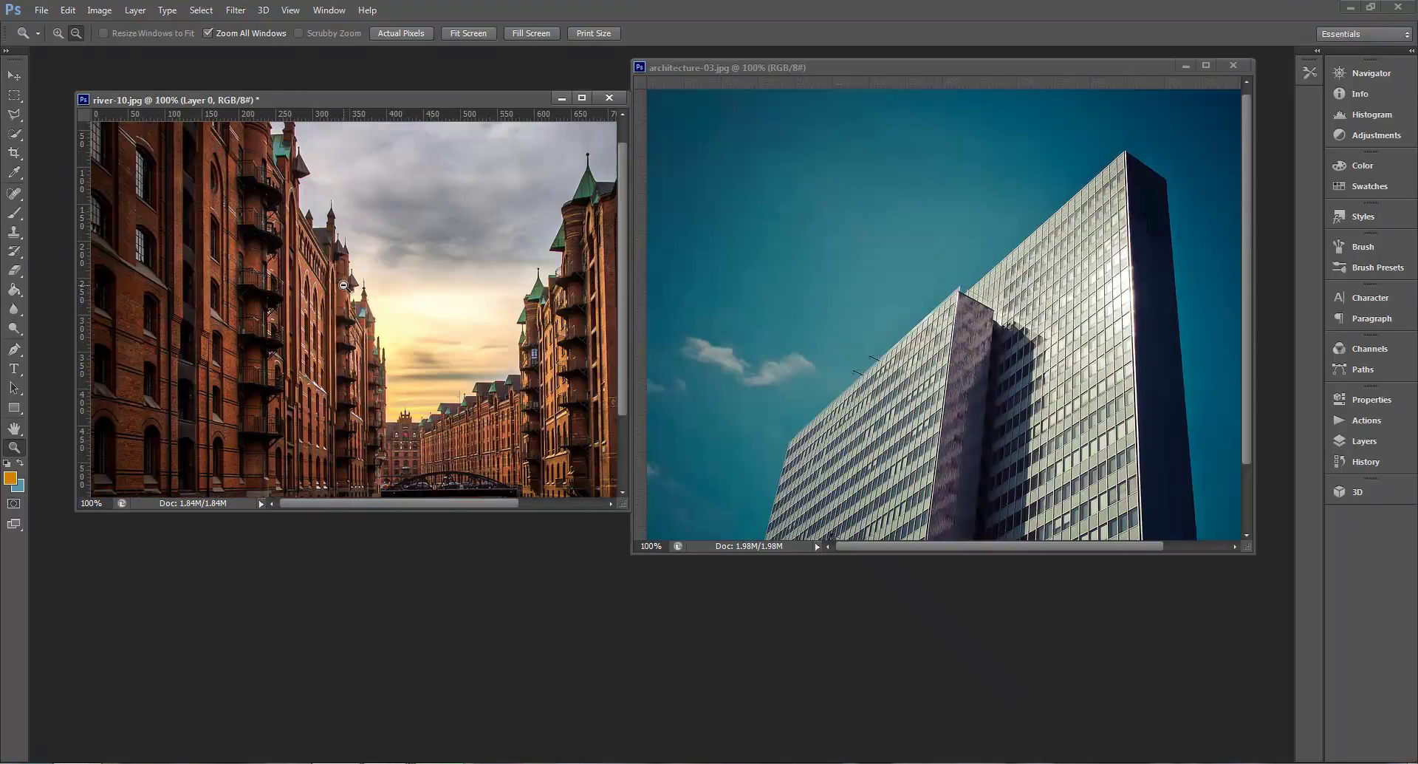
{"action": "left_click", "coordinate": [344, 286], "text": "alt"}
{"action": "left_click", "coordinate": [344, 285], "text": "alt"}
{"action": "left_click", "coordinate": [344, 286], "text": "alt"}
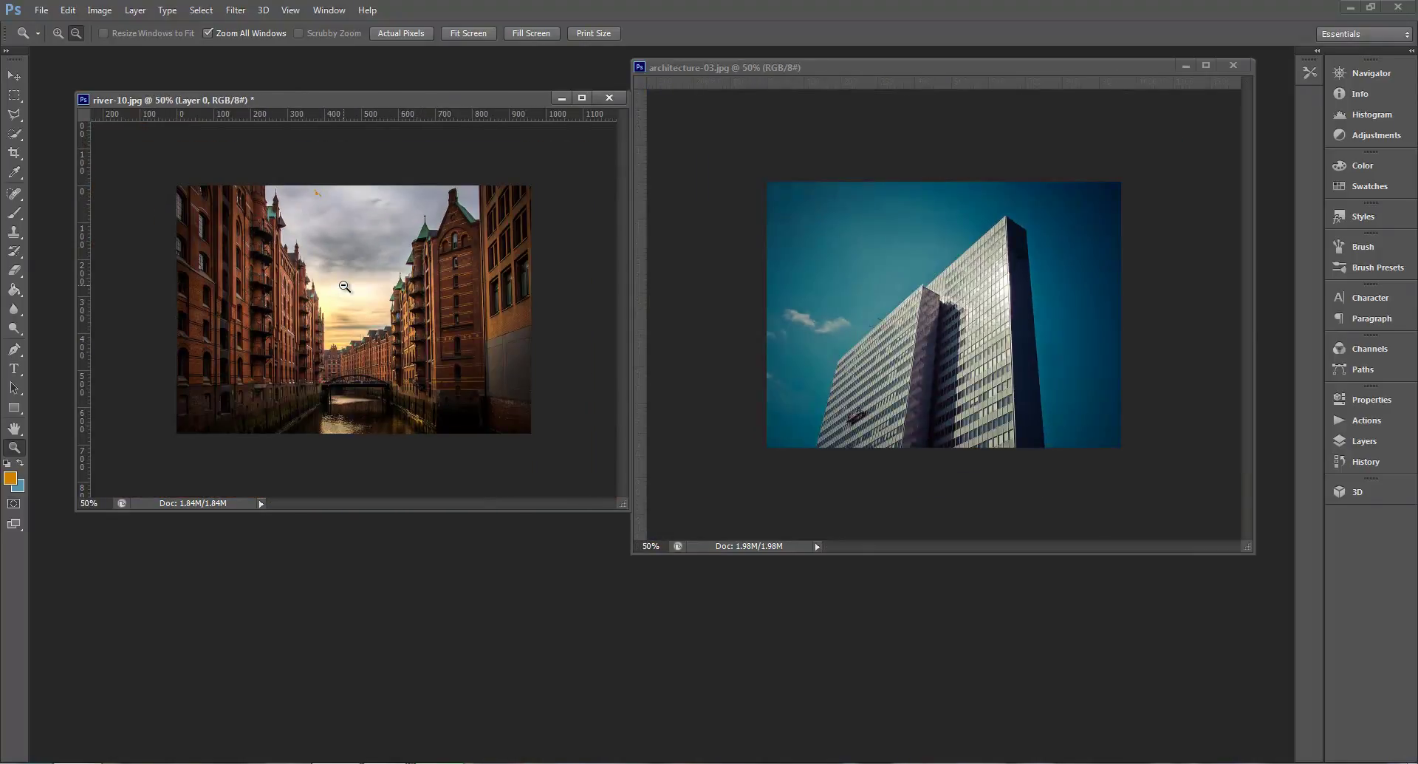
{"action": "left_click", "coordinate": [344, 286], "text": "alt"}
{"action": "left_click", "coordinate": [344, 286], "text": "alt"}
{"action": "left_click", "coordinate": [344, 286], "text": "alt"}
{"action": "left_click", "coordinate": [344, 286], "text": "alt"}
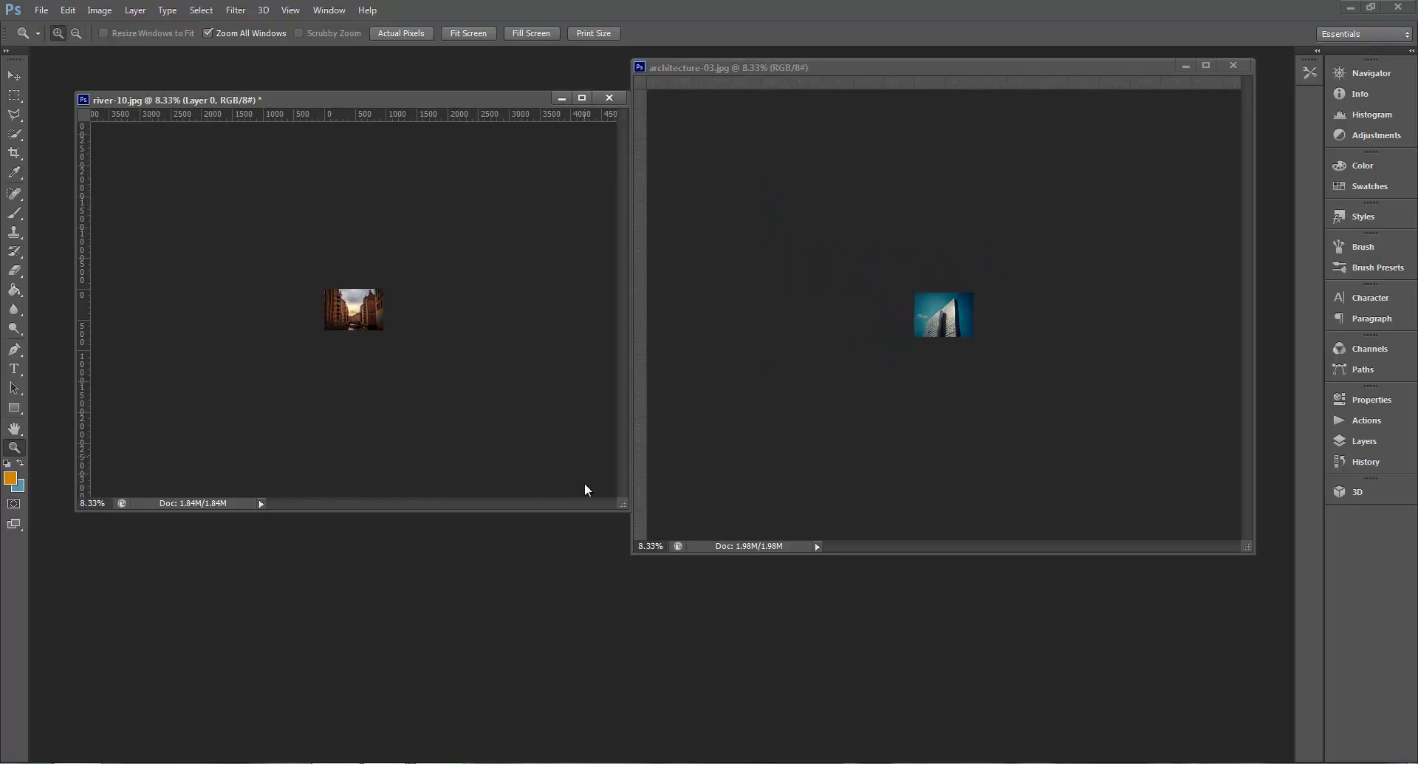
Check the zoom value of both windows and zoom the two images in together to 100%
{"action": "left_click", "coordinate": [108, 502]}
{"action": "left_click", "coordinate": [651, 546]}
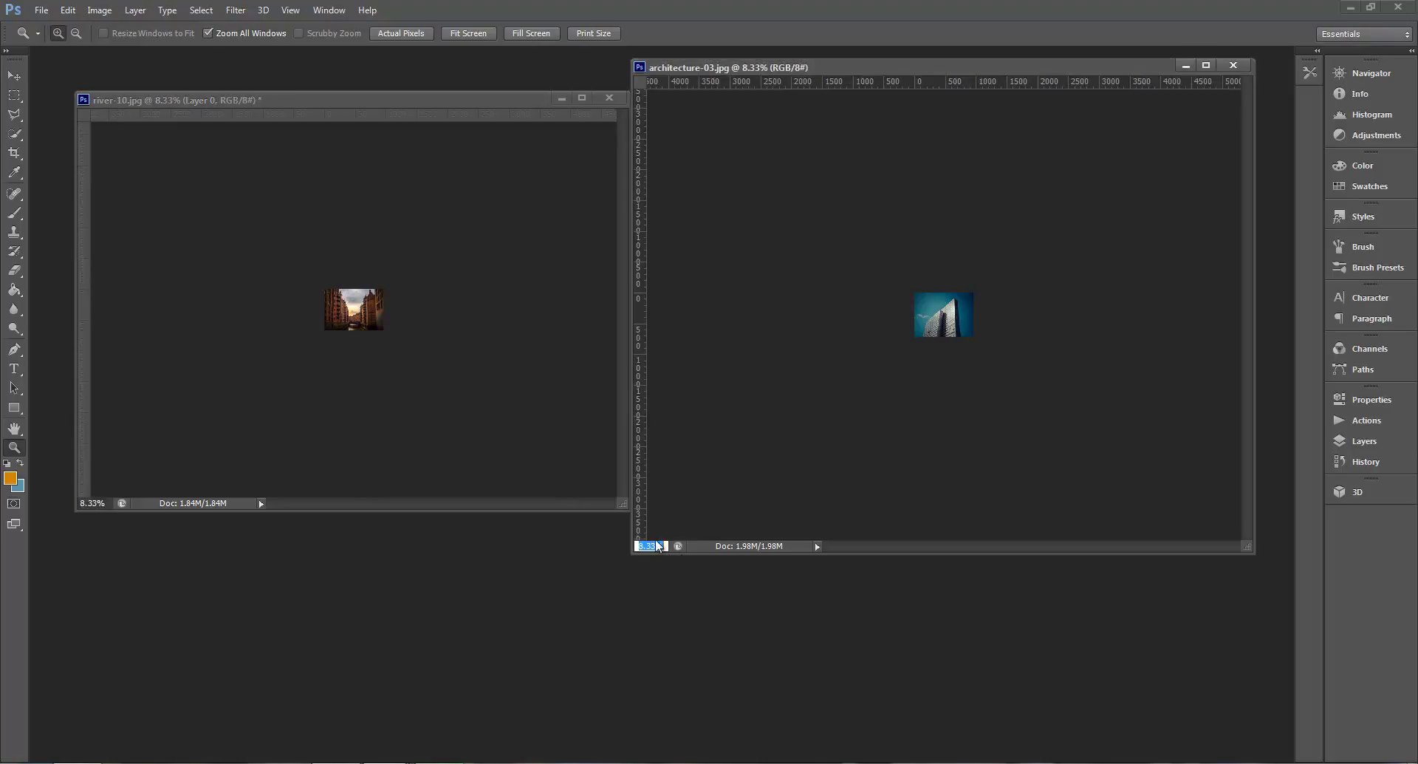
{"action": "left_click", "coordinate": [353, 314]}
{"action": "left_click", "coordinate": [353, 314]}
{"action": "left_click", "coordinate": [353, 314]}
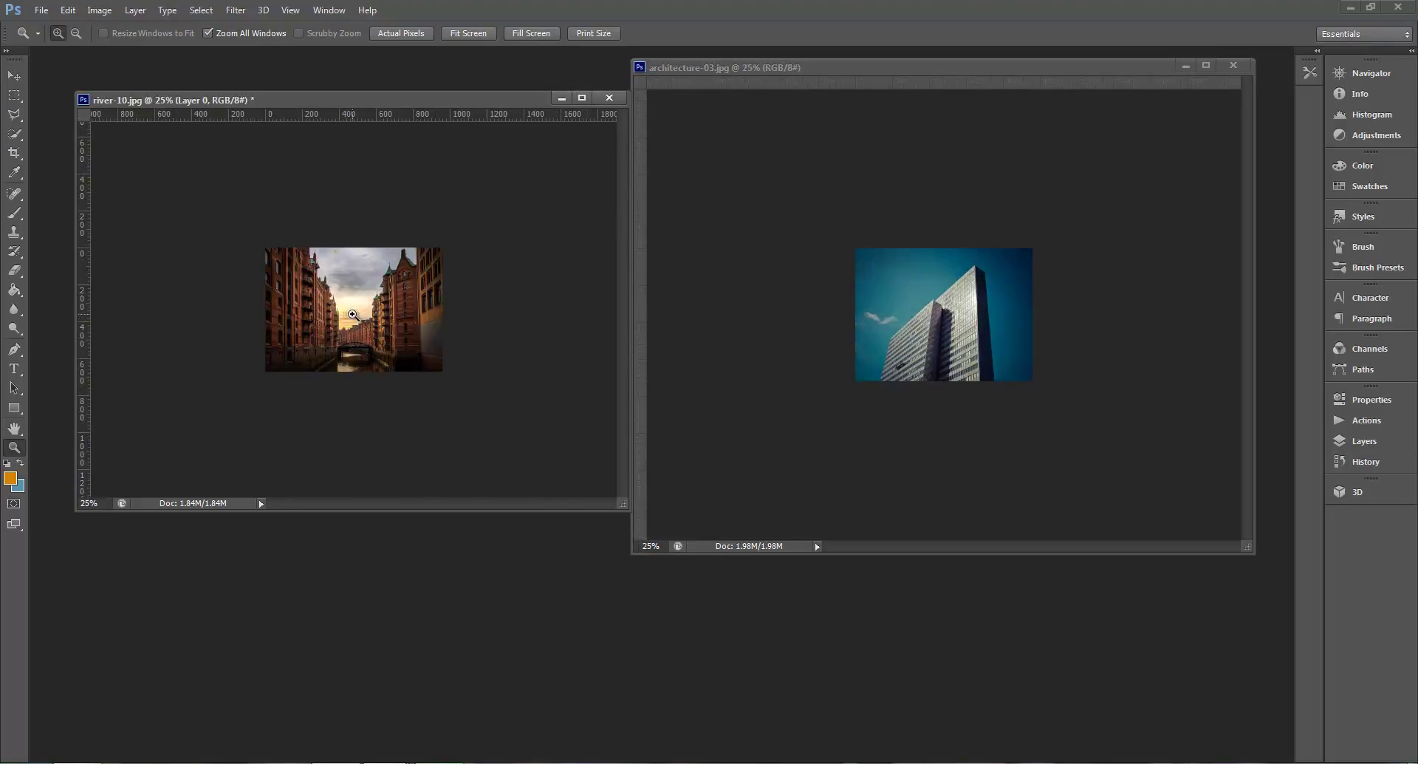
{"action": "left_click", "coordinate": [353, 314]}
{"action": "left_click", "coordinate": [353, 314]}
{"action": "left_click", "coordinate": [353, 314]}
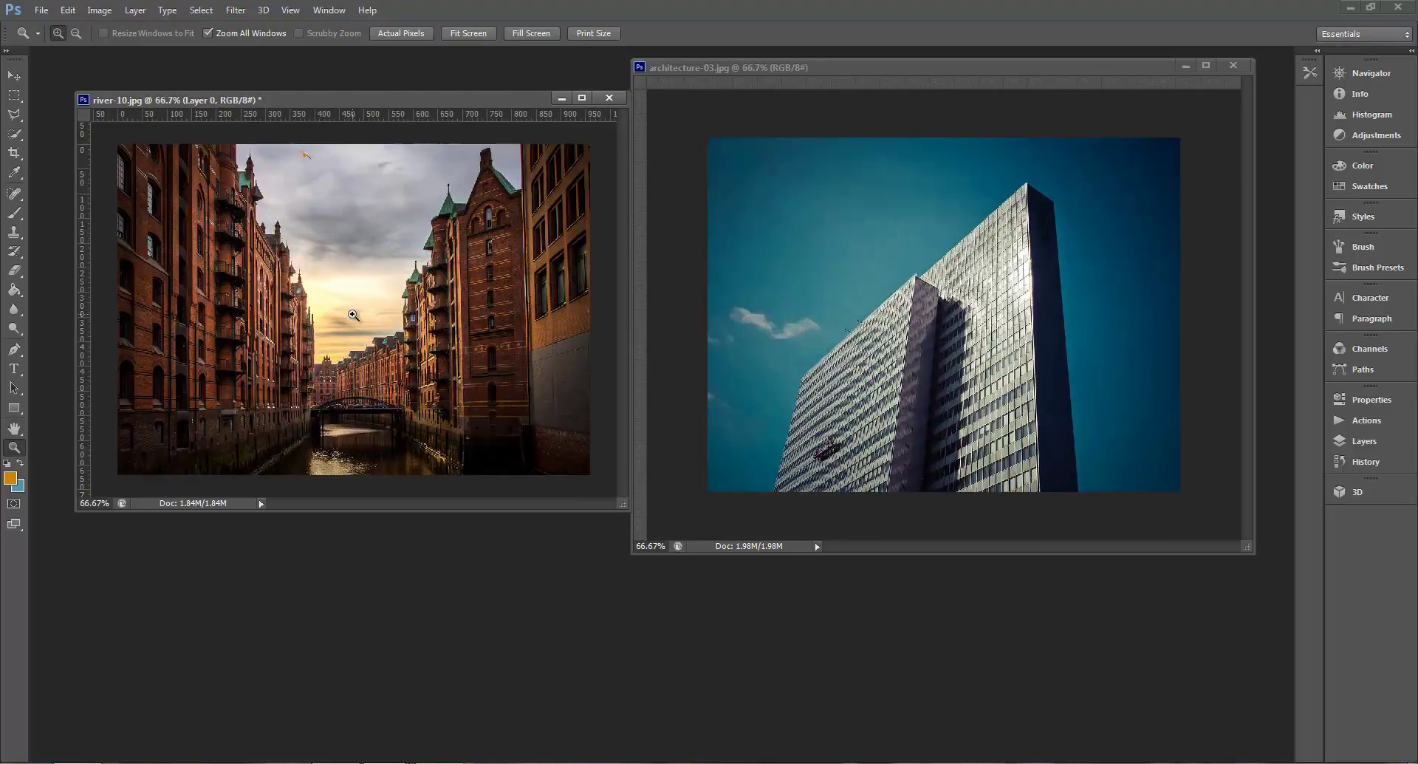
{"action": "left_click", "coordinate": [353, 315]}
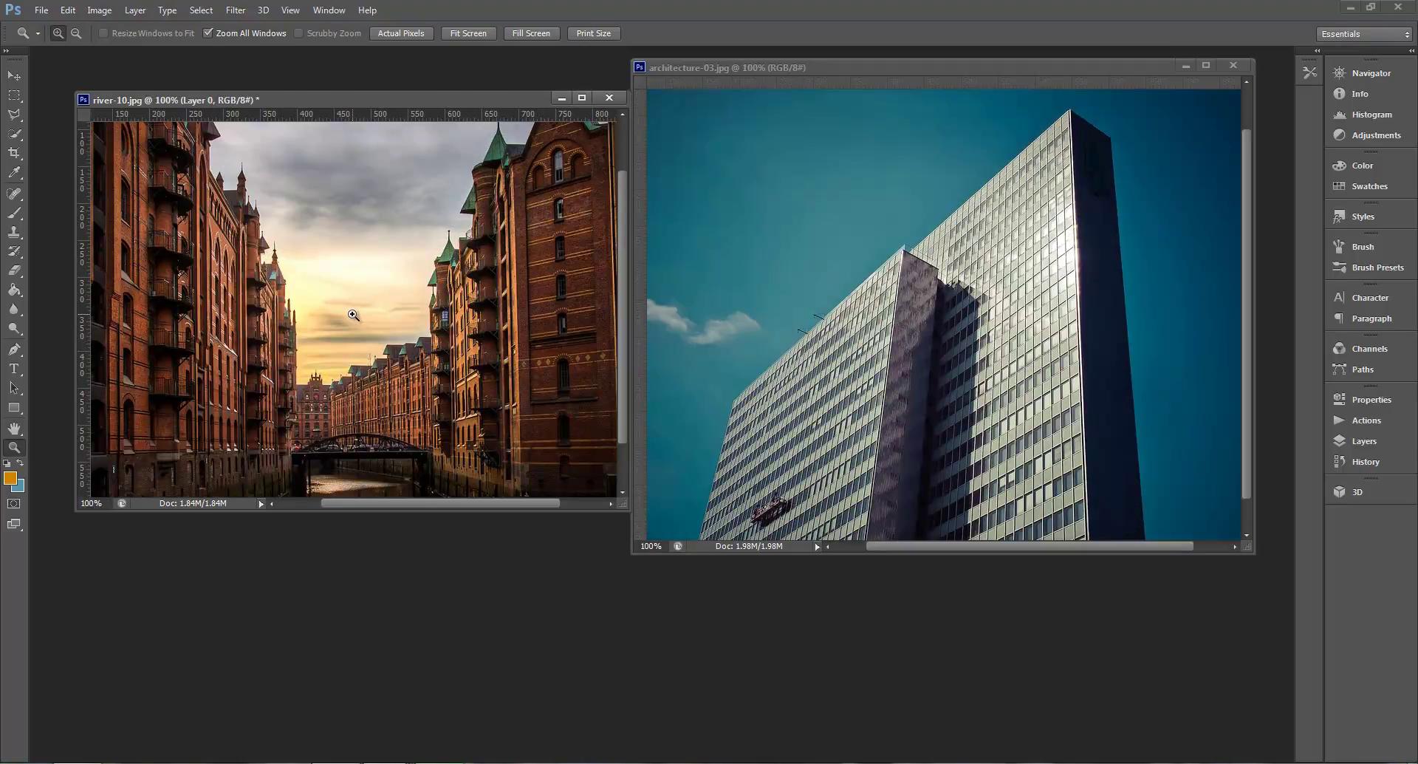